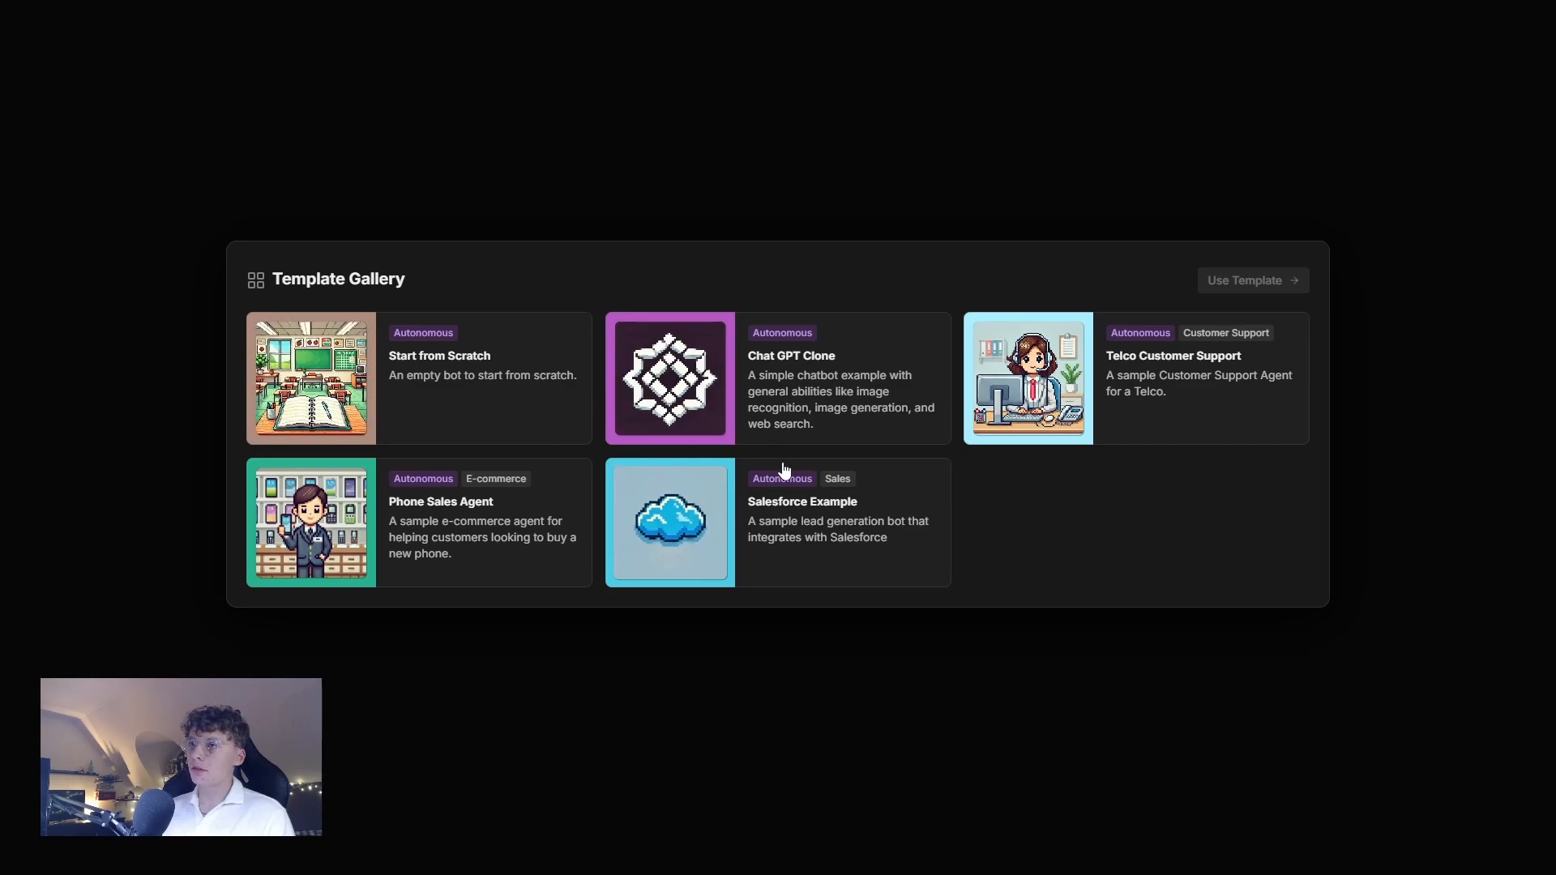
# Create a new bot from the Start from Scratch template.
pyautogui.click(487, 413)
pyautogui.click(1240, 281)
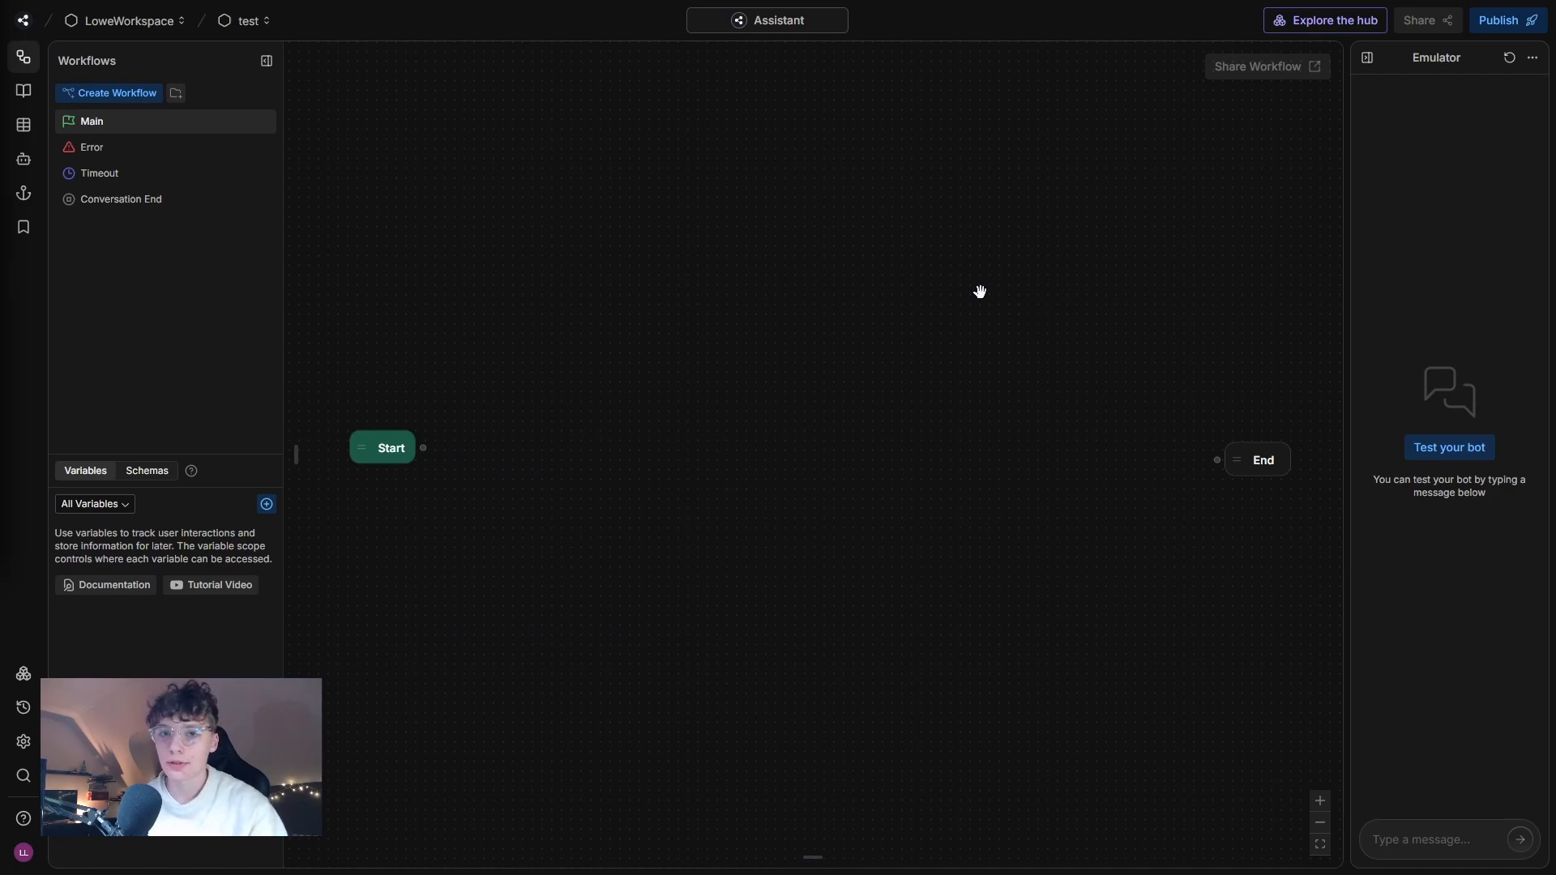
# Add a standard node to the Main workflow and connect the Start node to it.
pyautogui.moveTo(605, 275); pyautogui.dragTo(653, 292)
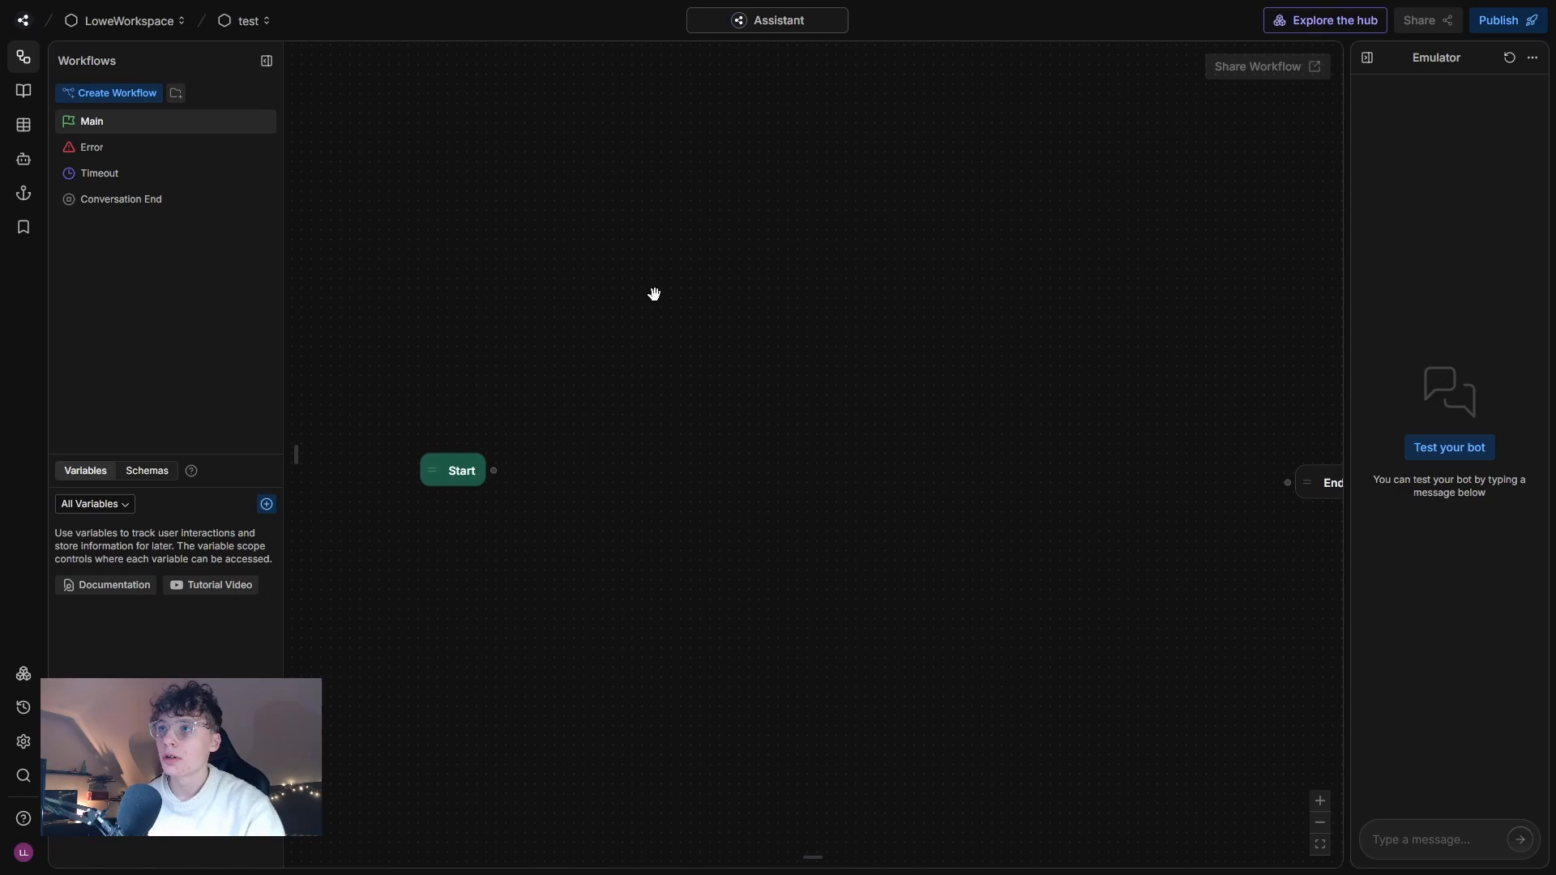
pyautogui.rightClick(628, 350)
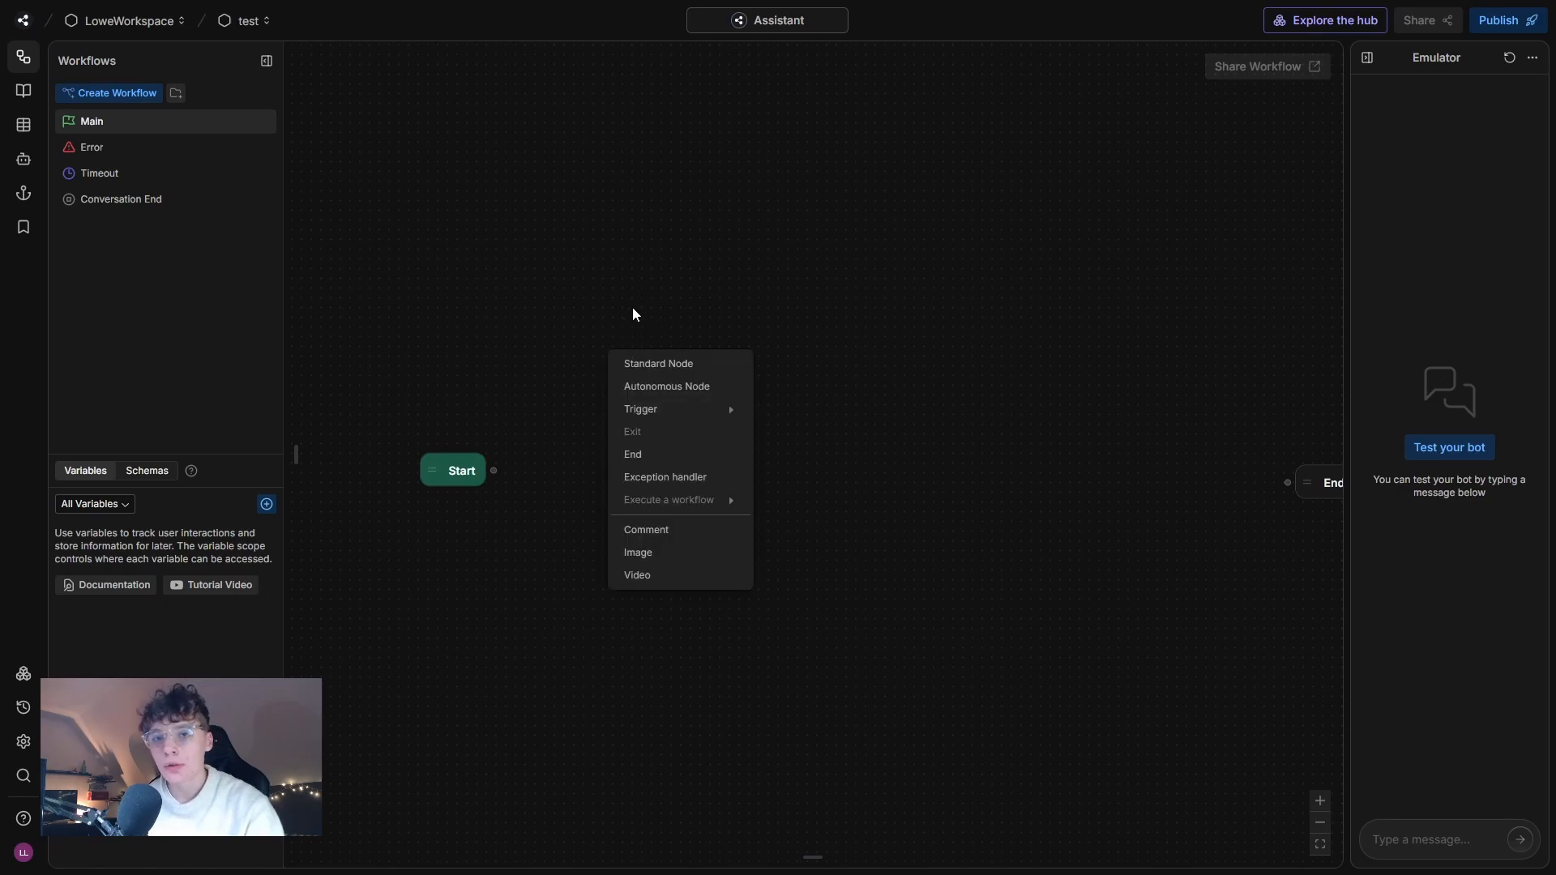
pyautogui.click(657, 362)
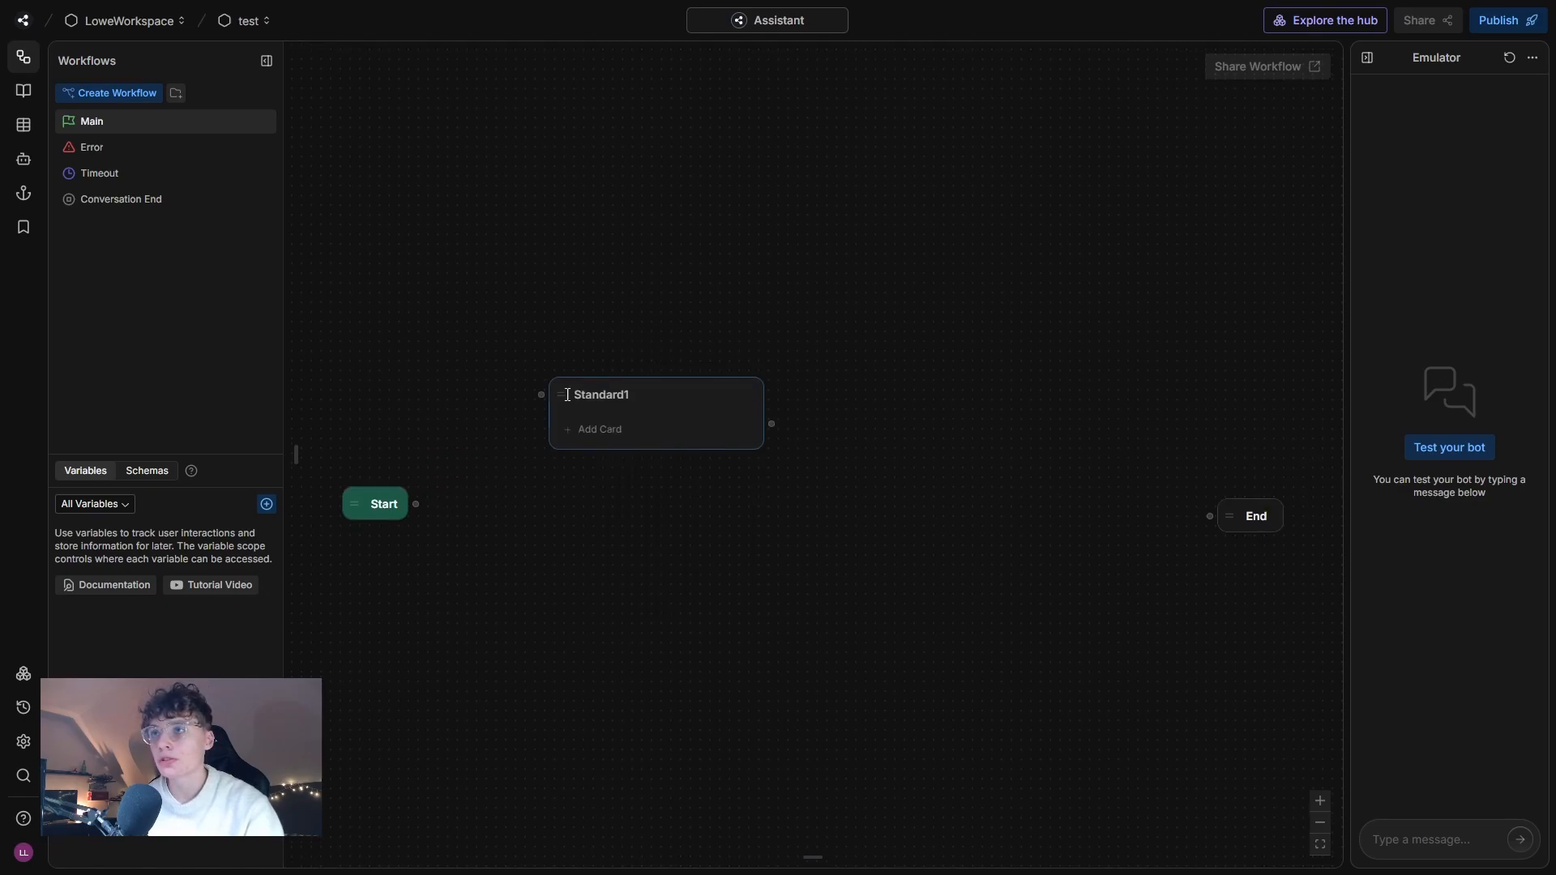
pyautogui.moveTo(418, 505); pyautogui.dragTo(541, 395)
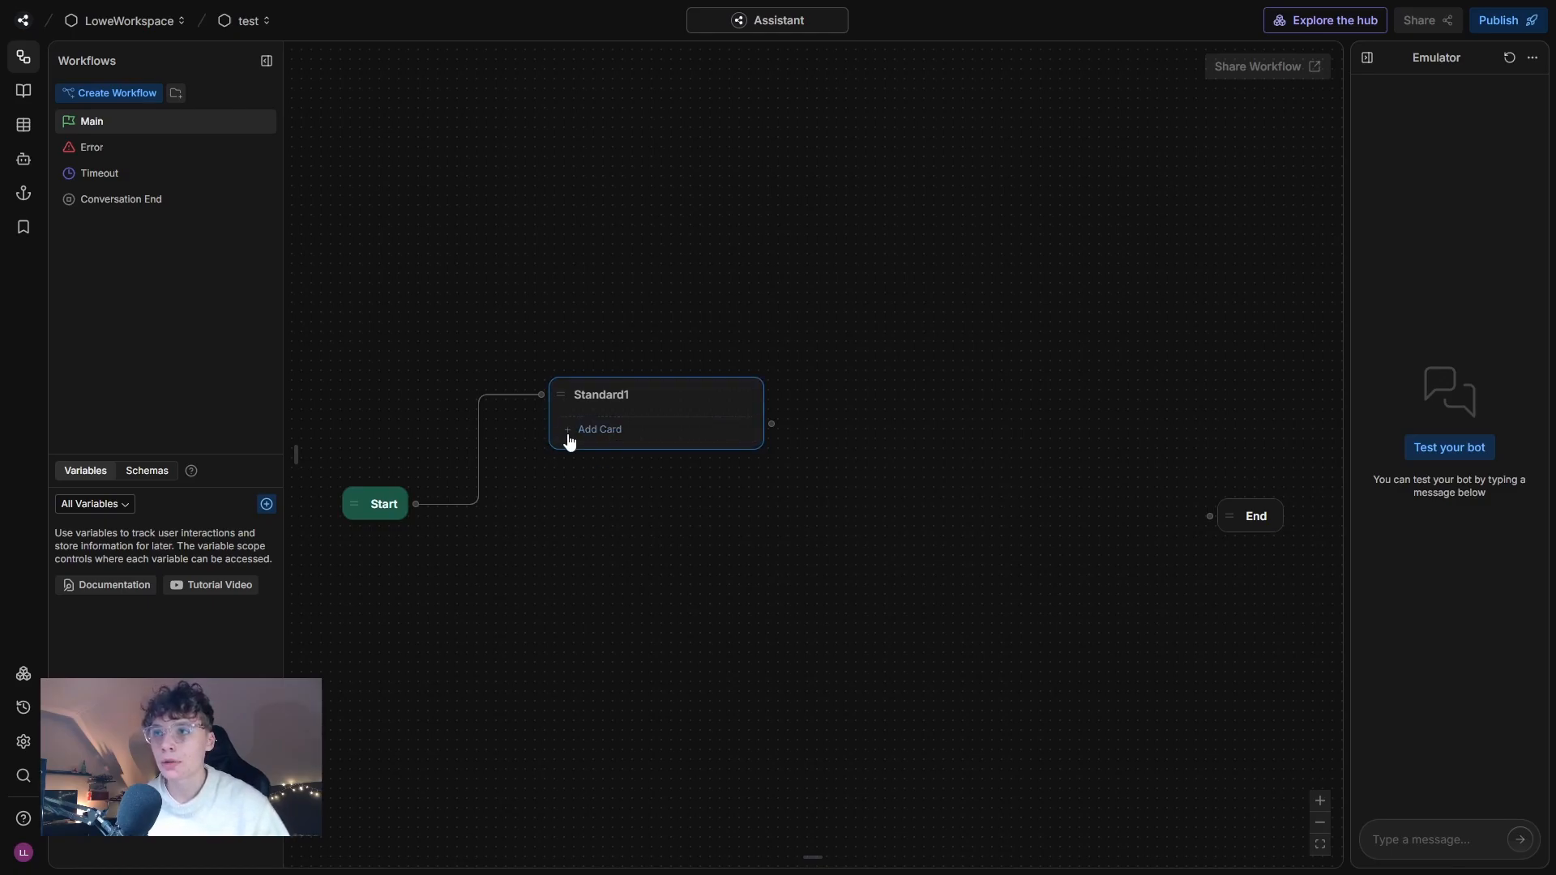
# Add a text card to the Standard1 node with a welcome message beginning "Hey and welcome to QuickFix IT".
pyautogui.click(620, 436)
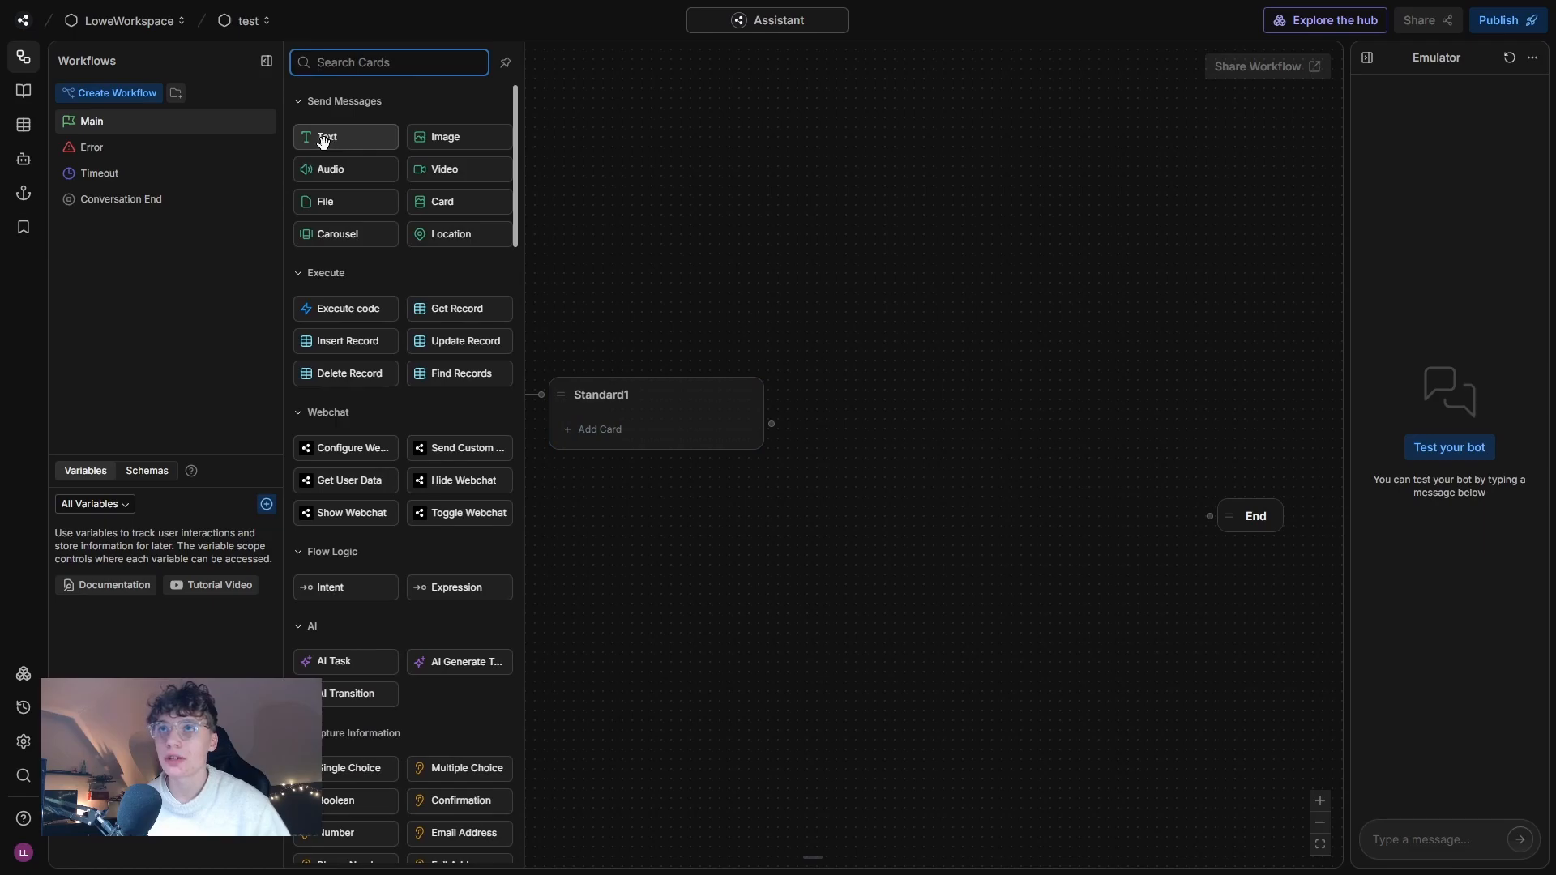
pyautogui.moveTo(333, 140); pyautogui.dragTo(635, 415)
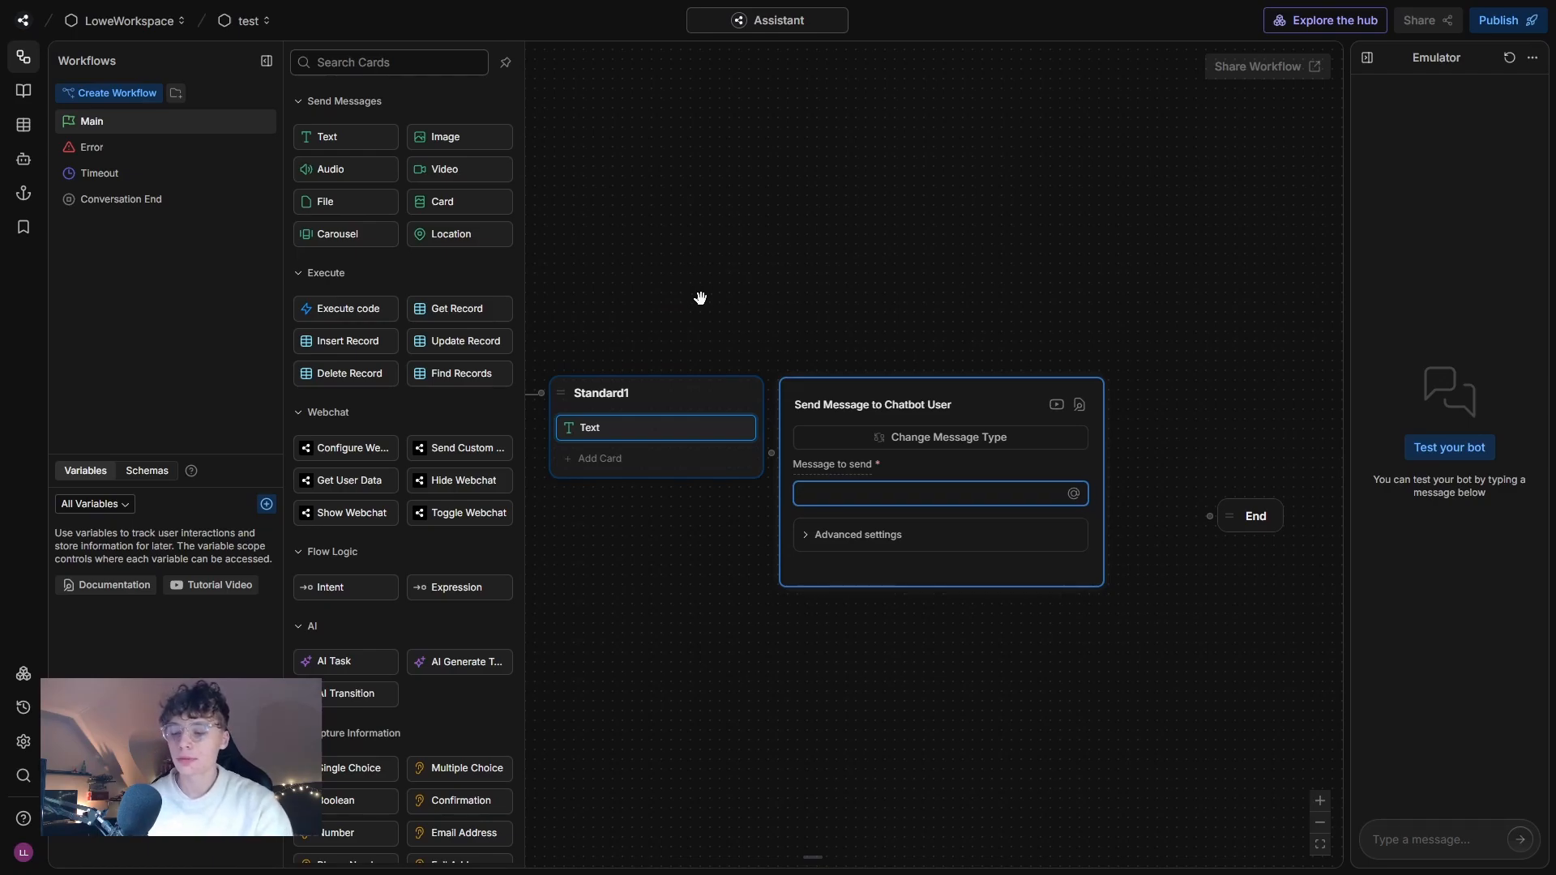
pyautogui.write('Hey and w')
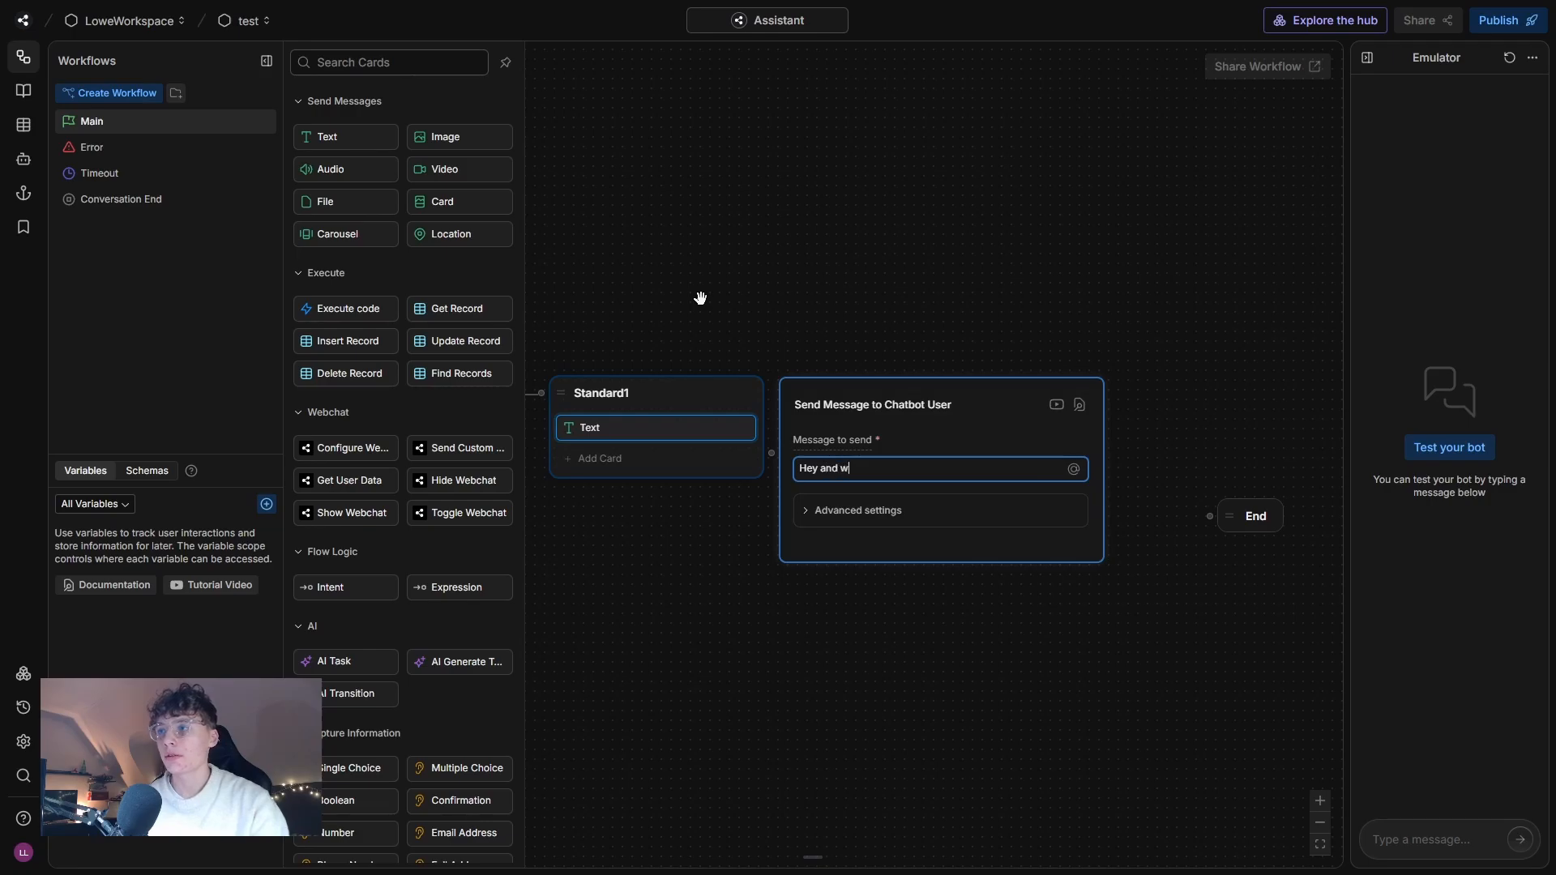
pyautogui.write('elcome to Quick')
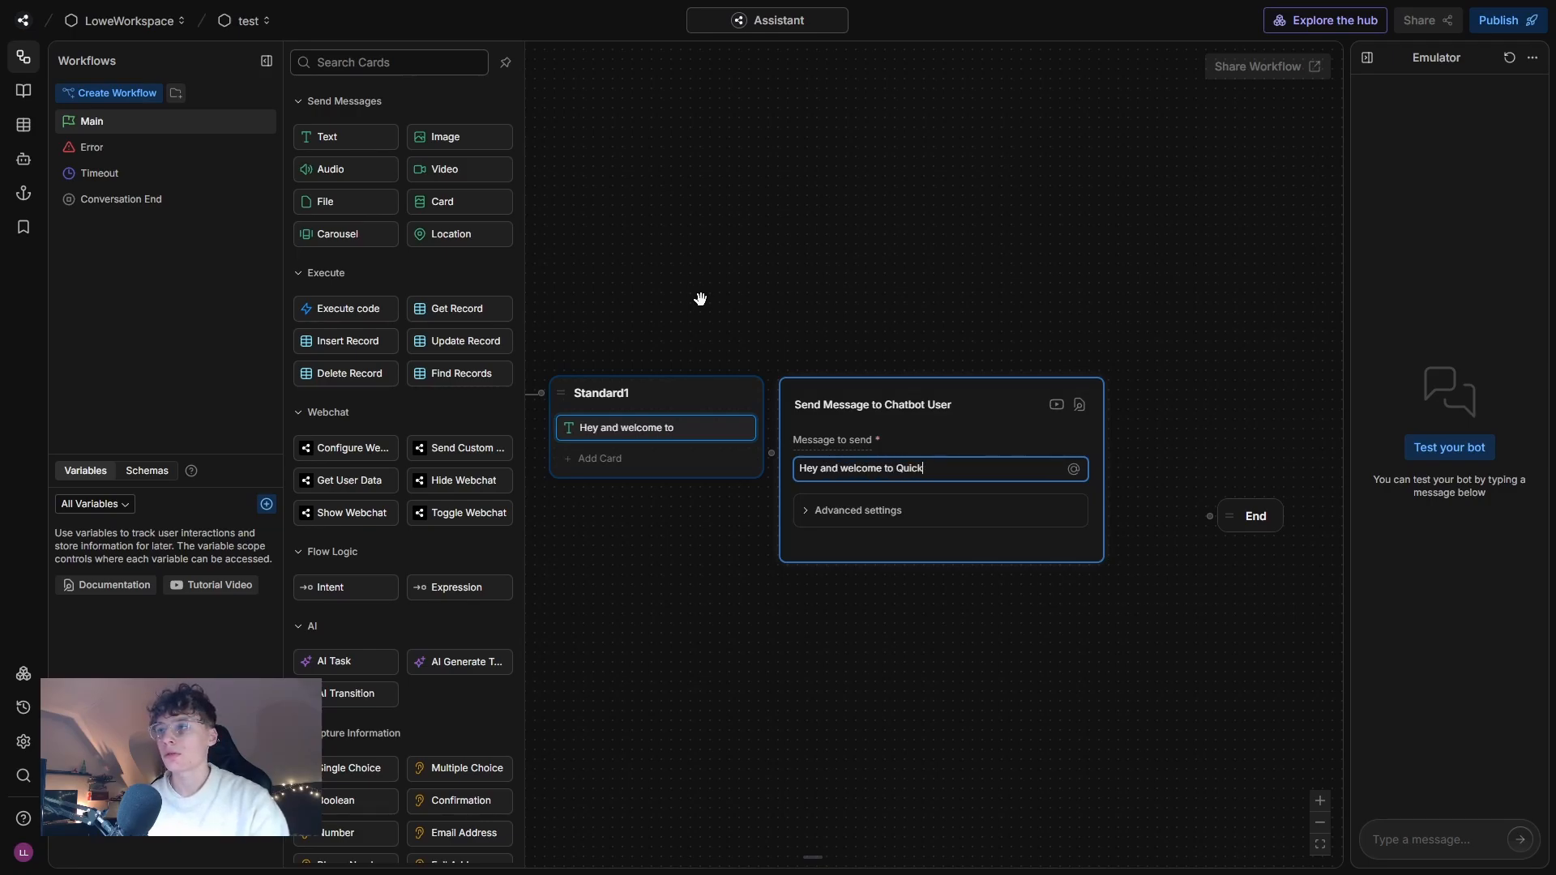
pyautogui.write('Flux')
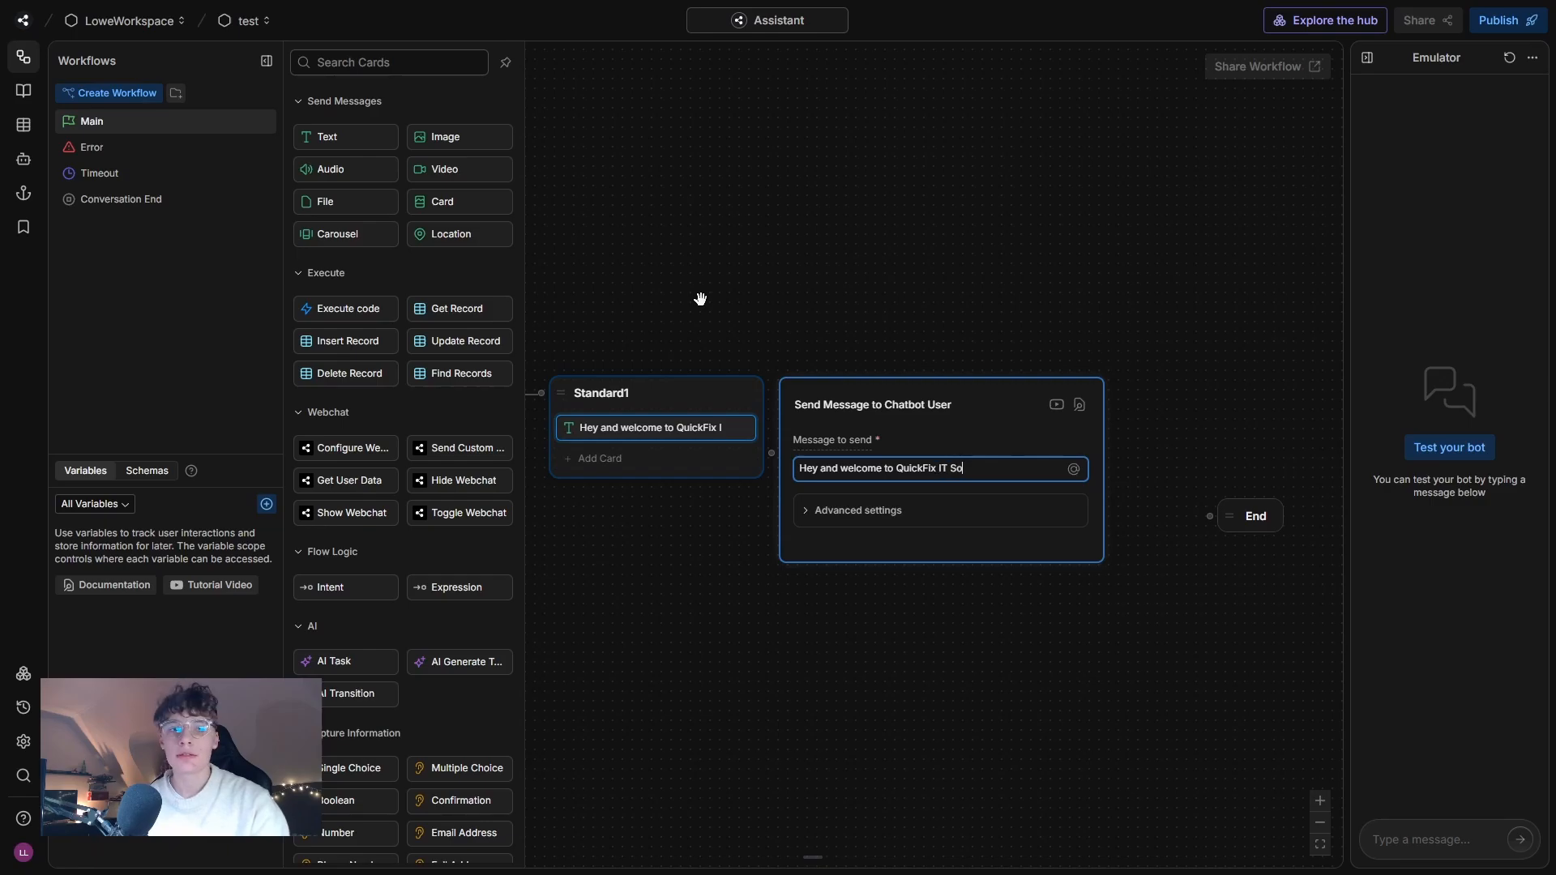
pyautogui.click(700, 299)
# Add a second text card below the welcome message reading "My name's Bob and I'm here to help you".
pyautogui.moveTo(347, 136); pyautogui.dragTo(610, 459)
pyautogui.write("My name's Bob and I'd")
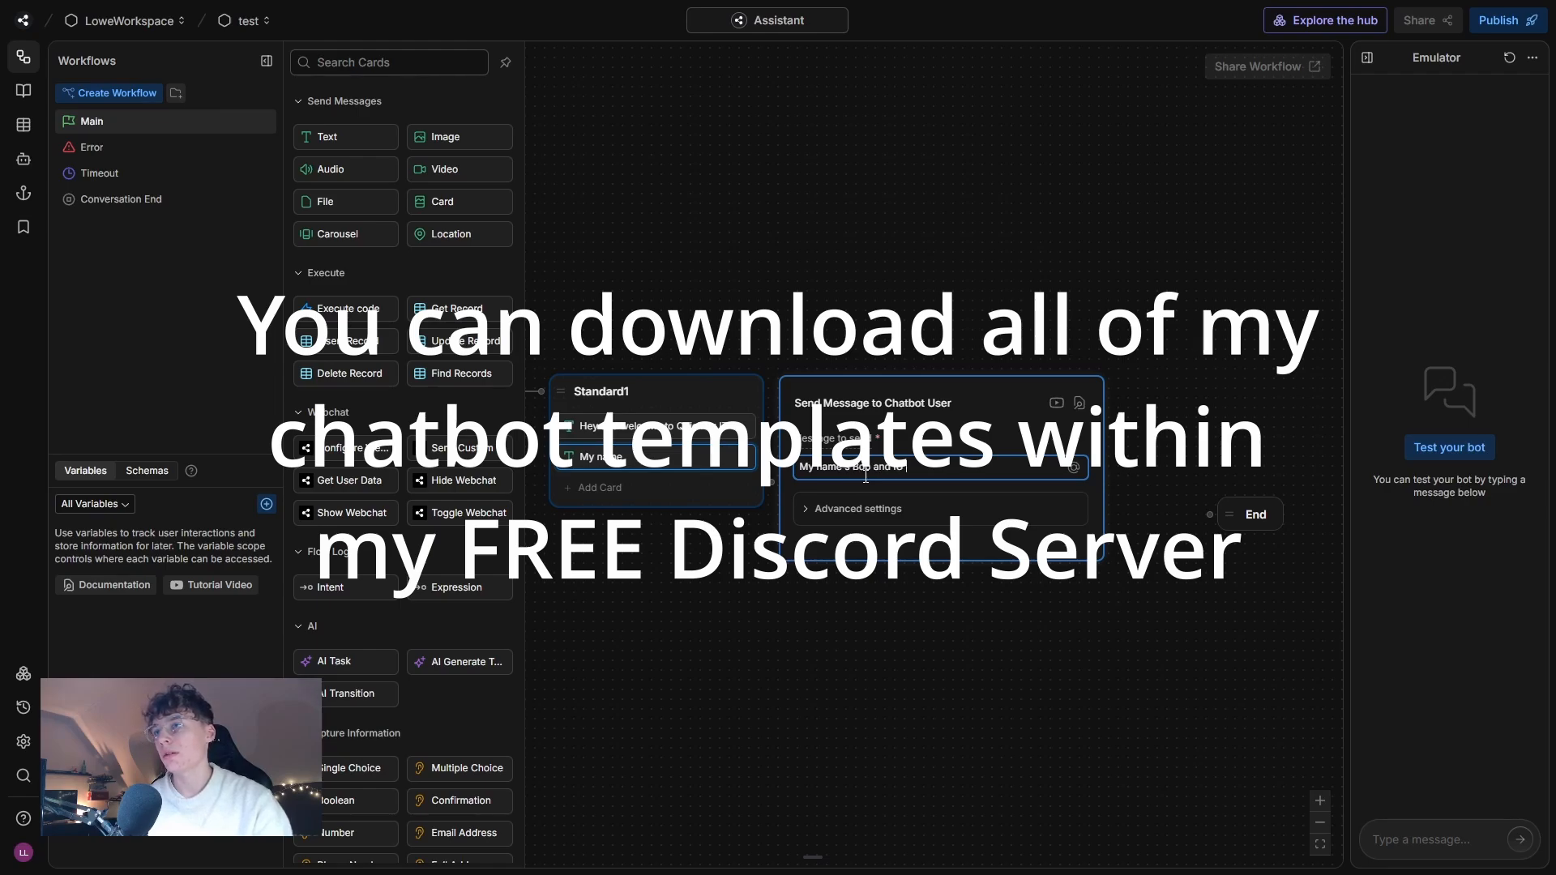
pyautogui.hotkey('ctrl', 'BackSpace')
pyautogui.hotkey('ctrl', 'BackSpace')
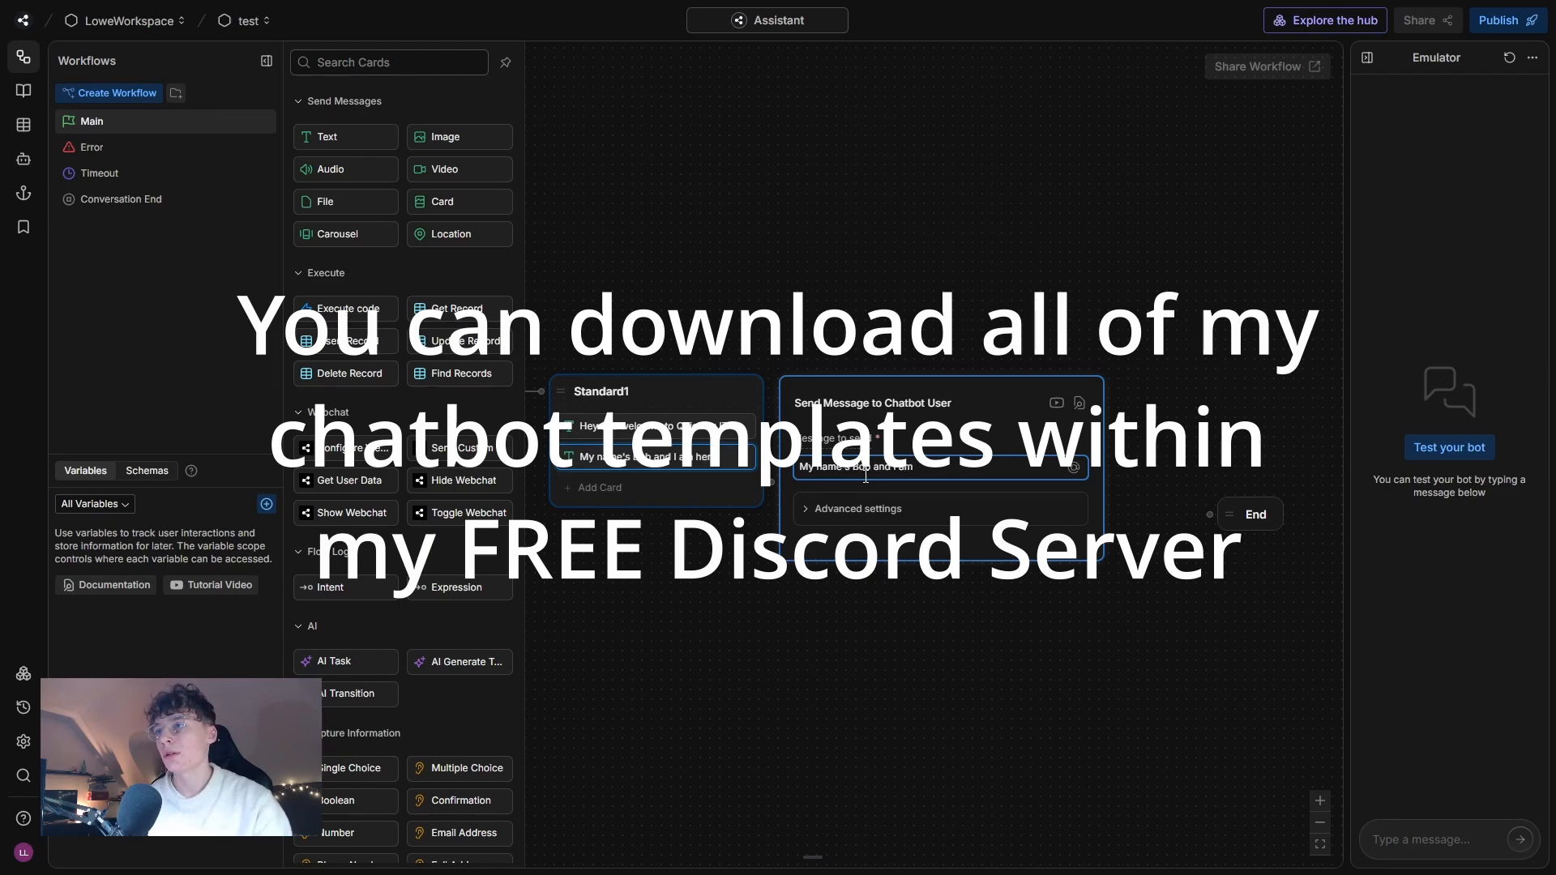
pyautogui.press('BackSpace')
pyautogui.write("'m here to help you.")
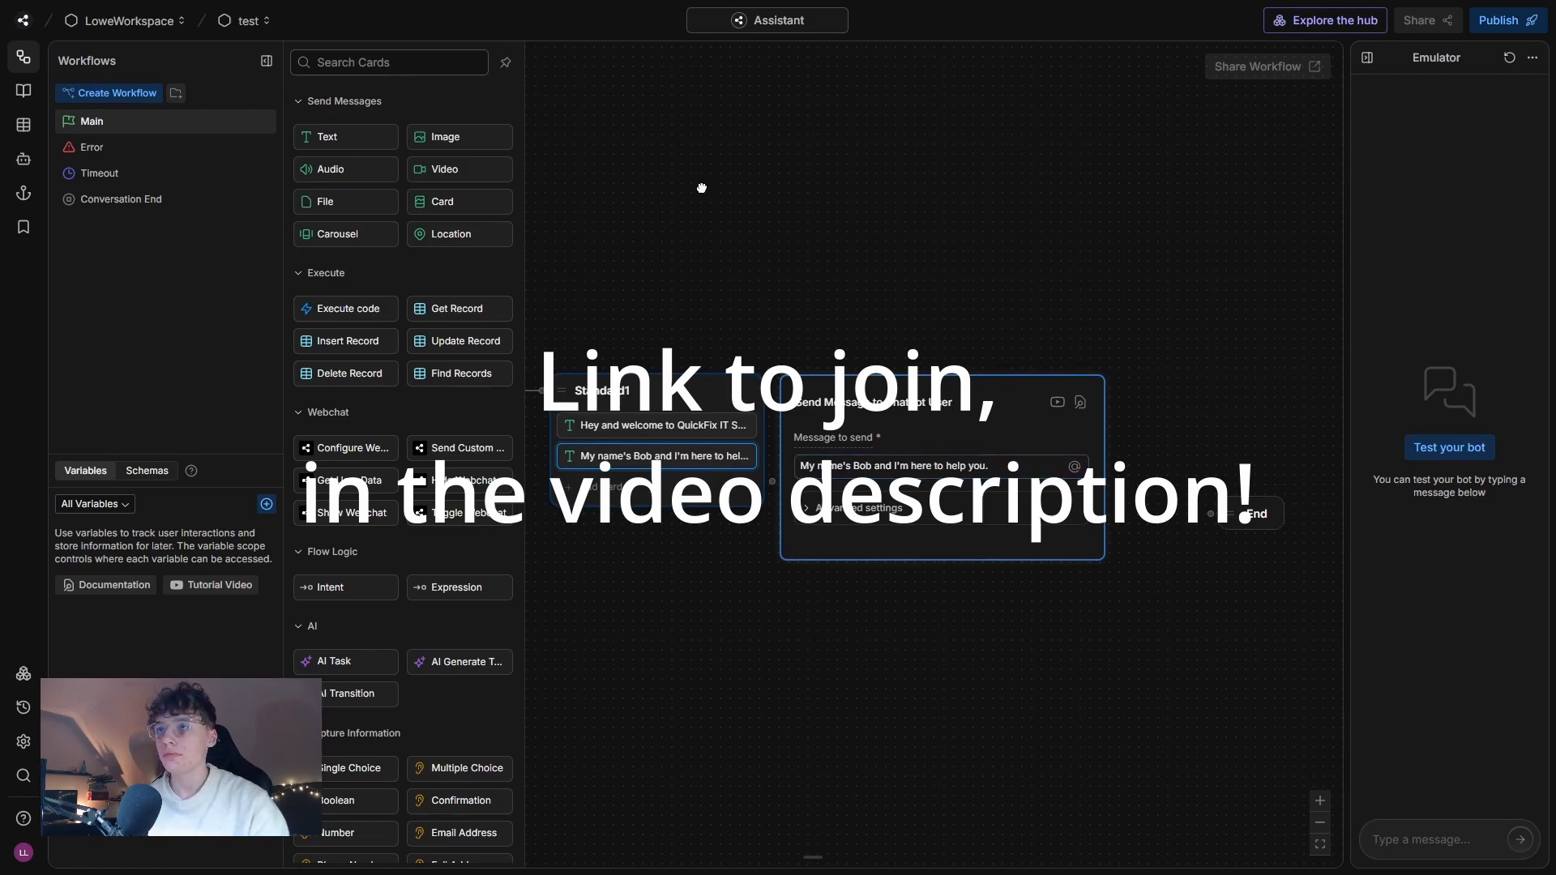
pyautogui.click(701, 184)
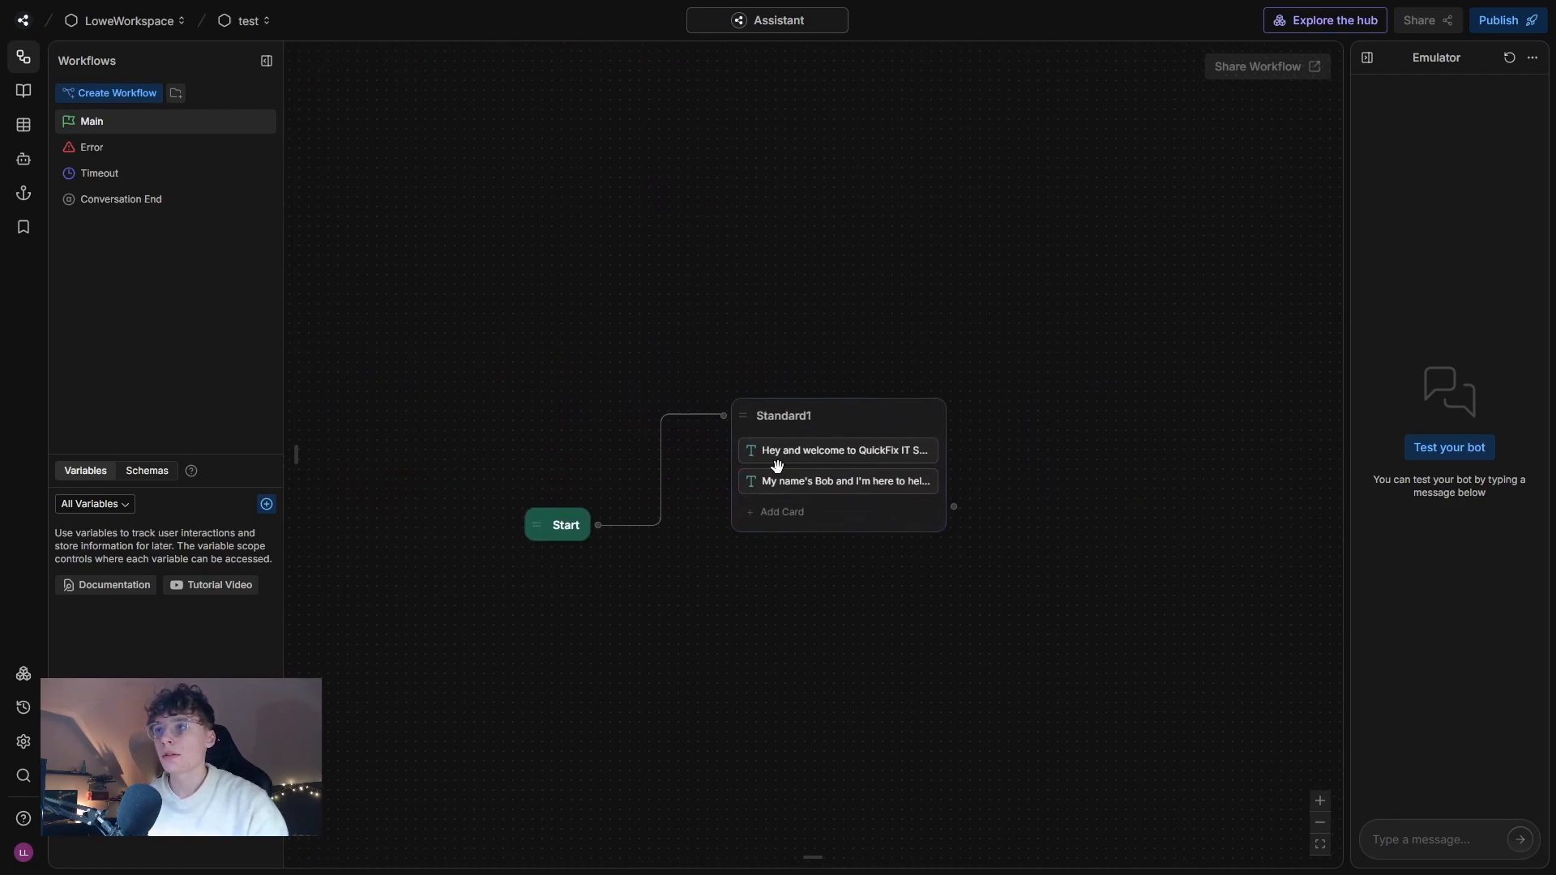
# Rename the Standard1 node as Intro.
pyautogui.click(784, 416)
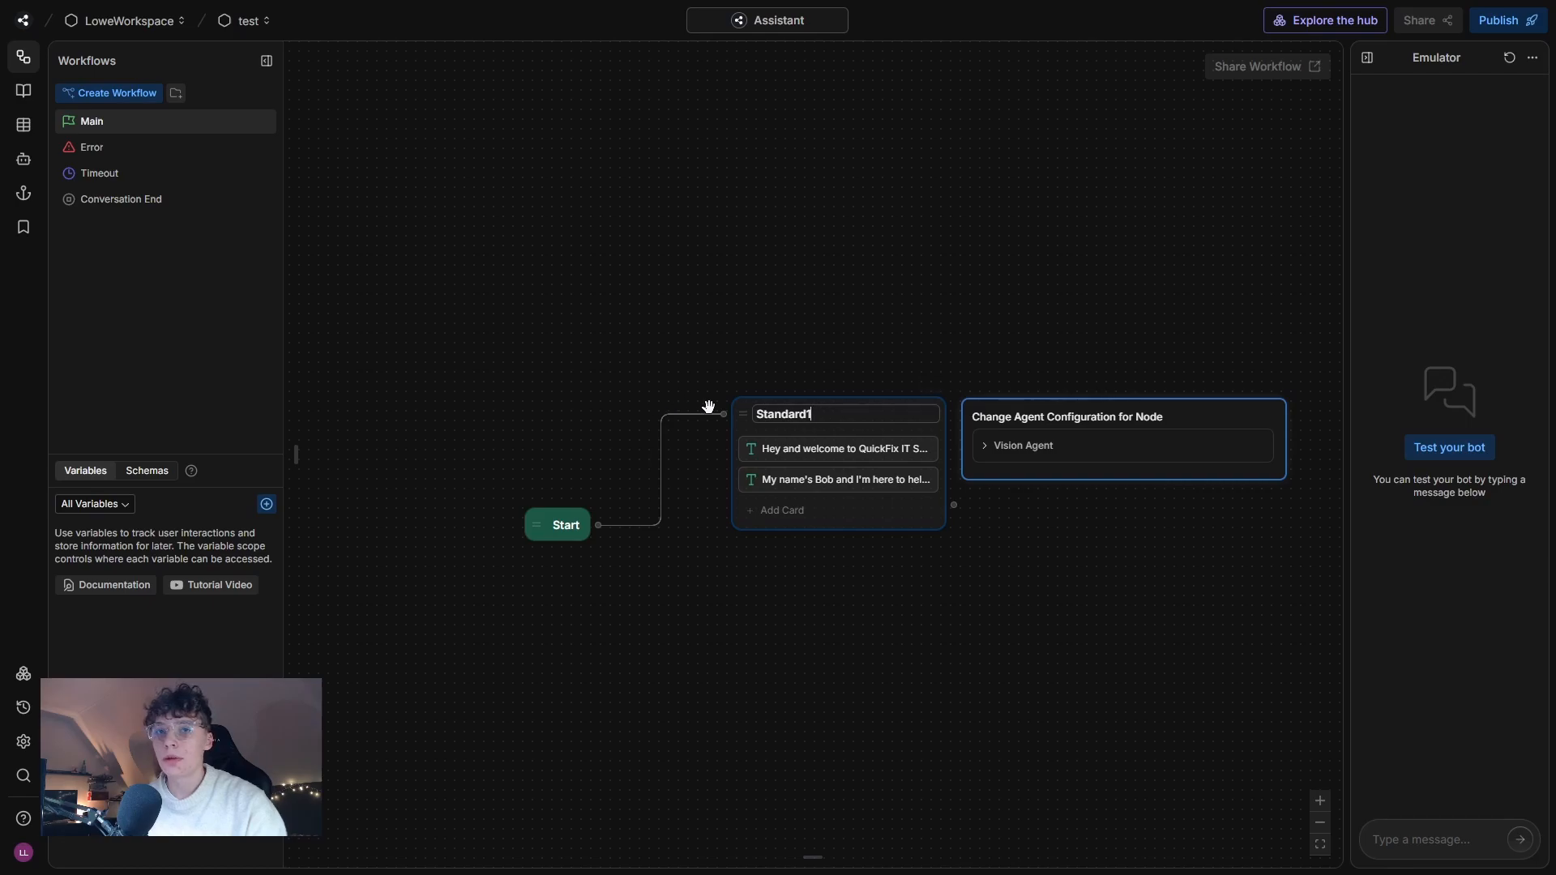
pyautogui.doubleClick(830, 420)
pyautogui.press('BackSpace')
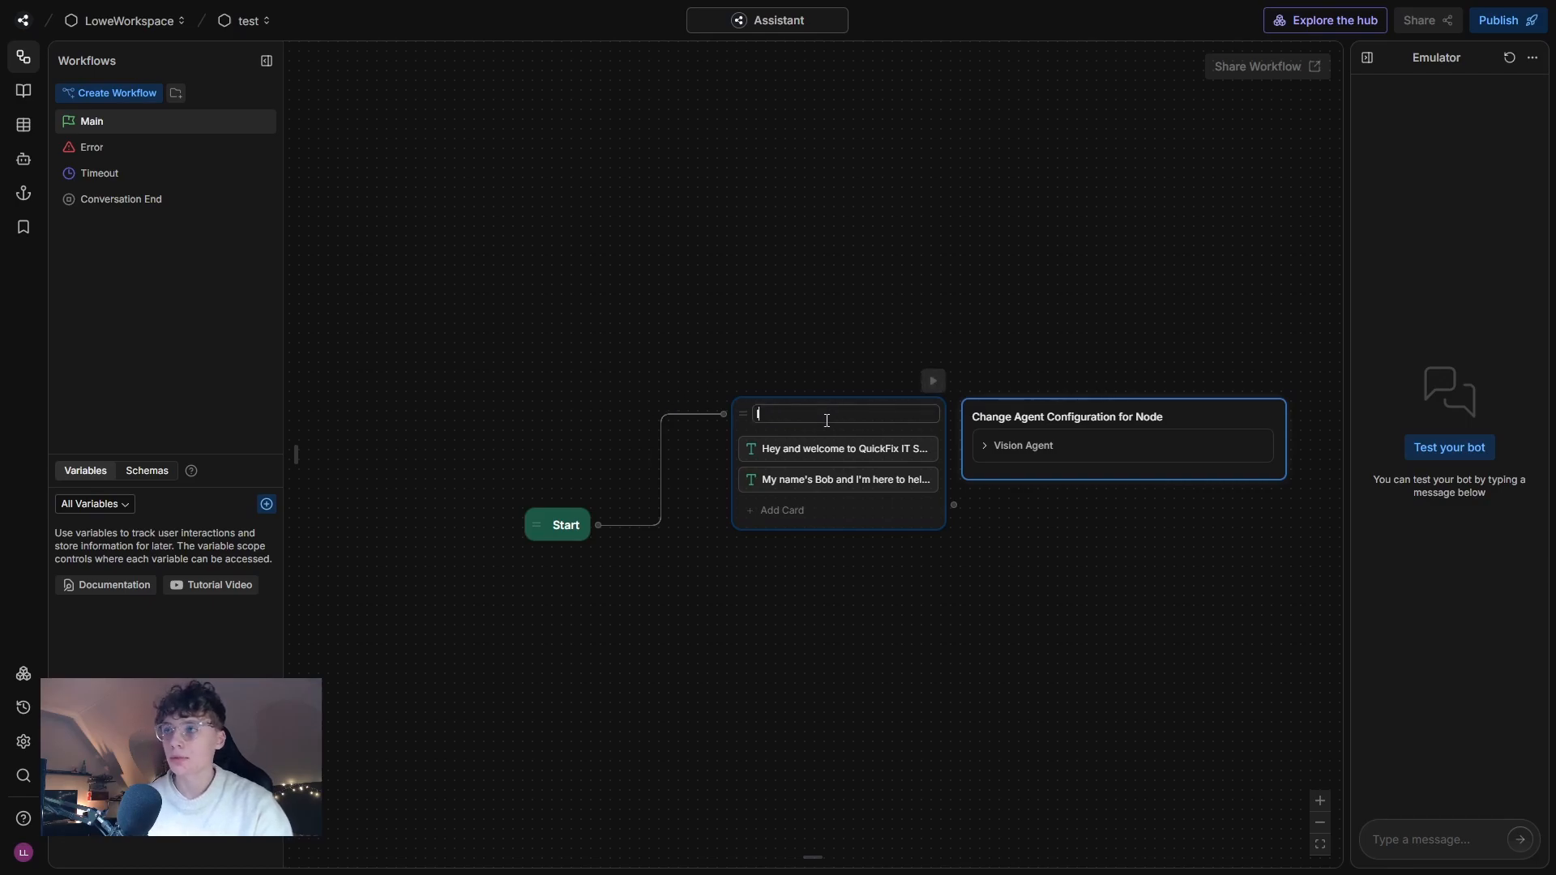
pyautogui.click(754, 299)
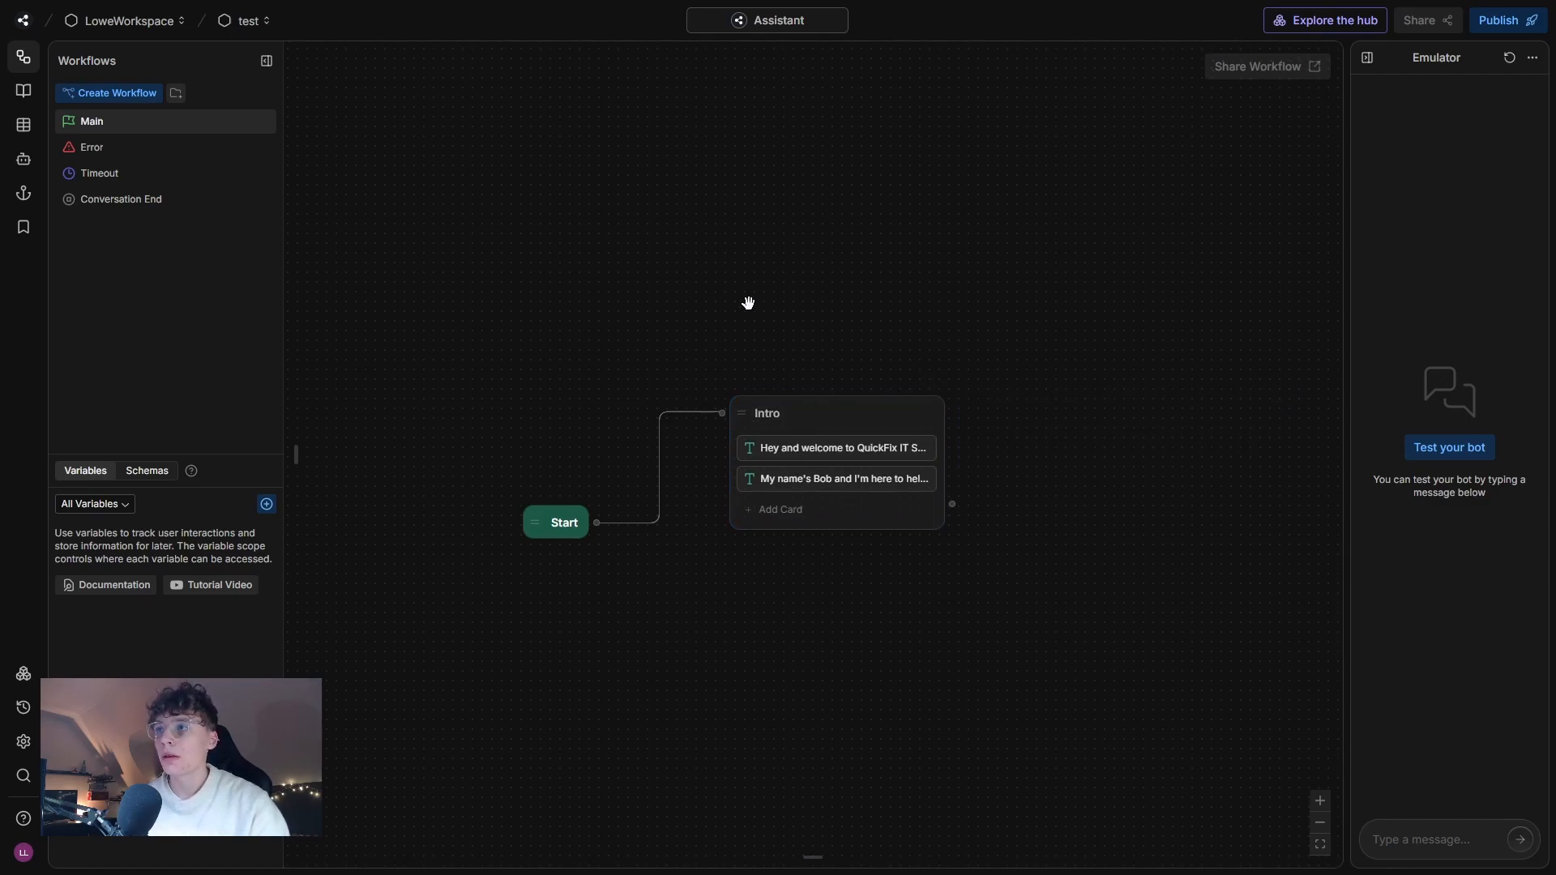
# Add a webchat Conversation Started trigger above the Start node and connect it to the Intro node.
pyautogui.moveTo(509, 411); pyautogui.dragTo(658, 408)
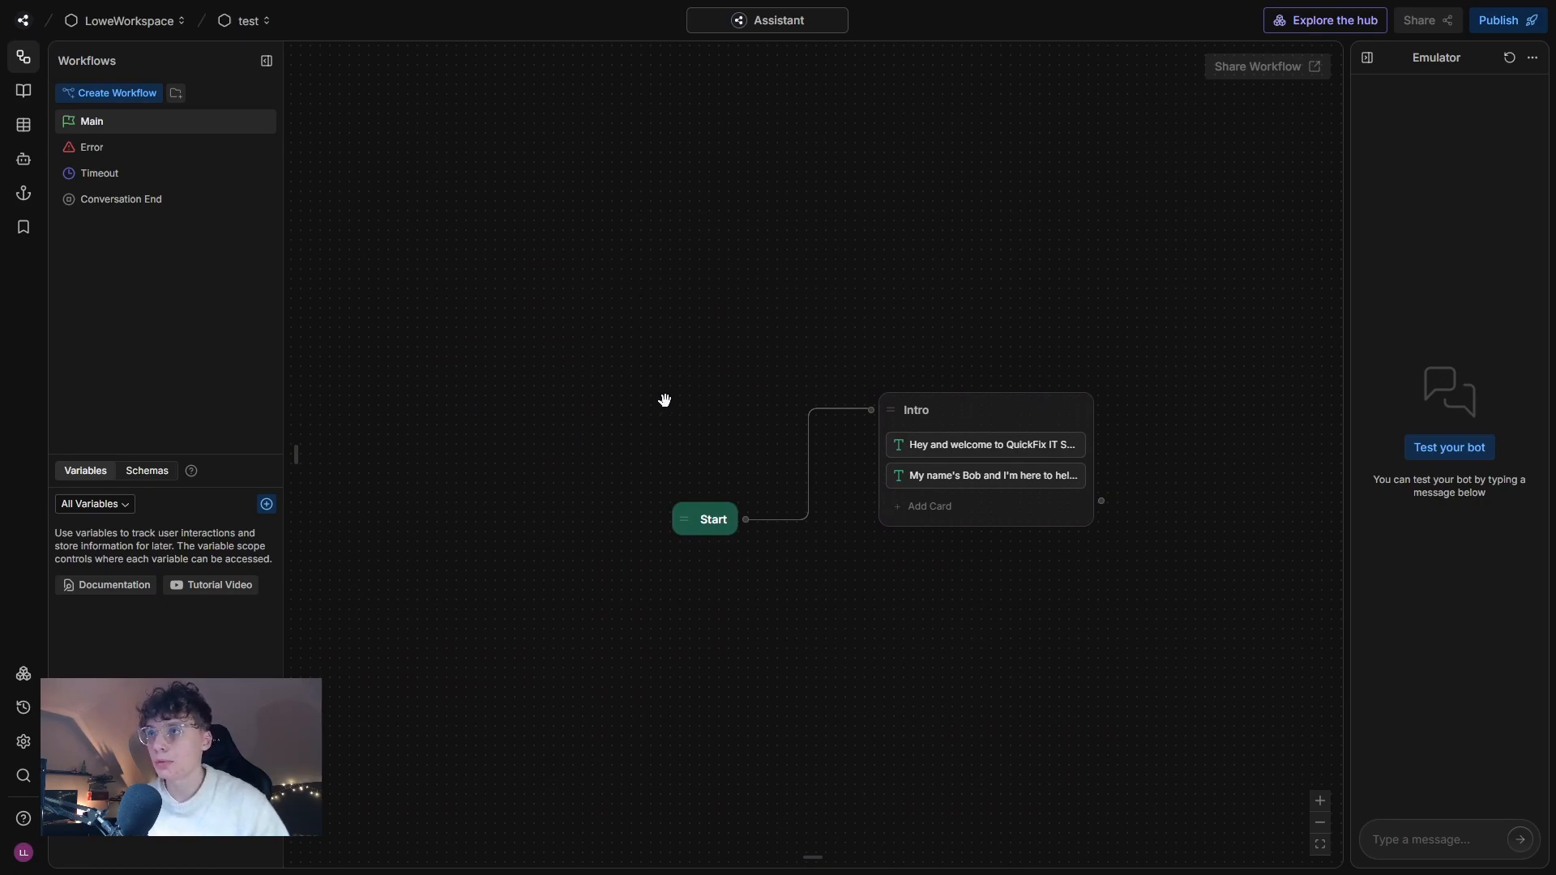
pyautogui.rightClick(601, 369)
pyautogui.moveTo(631, 438)
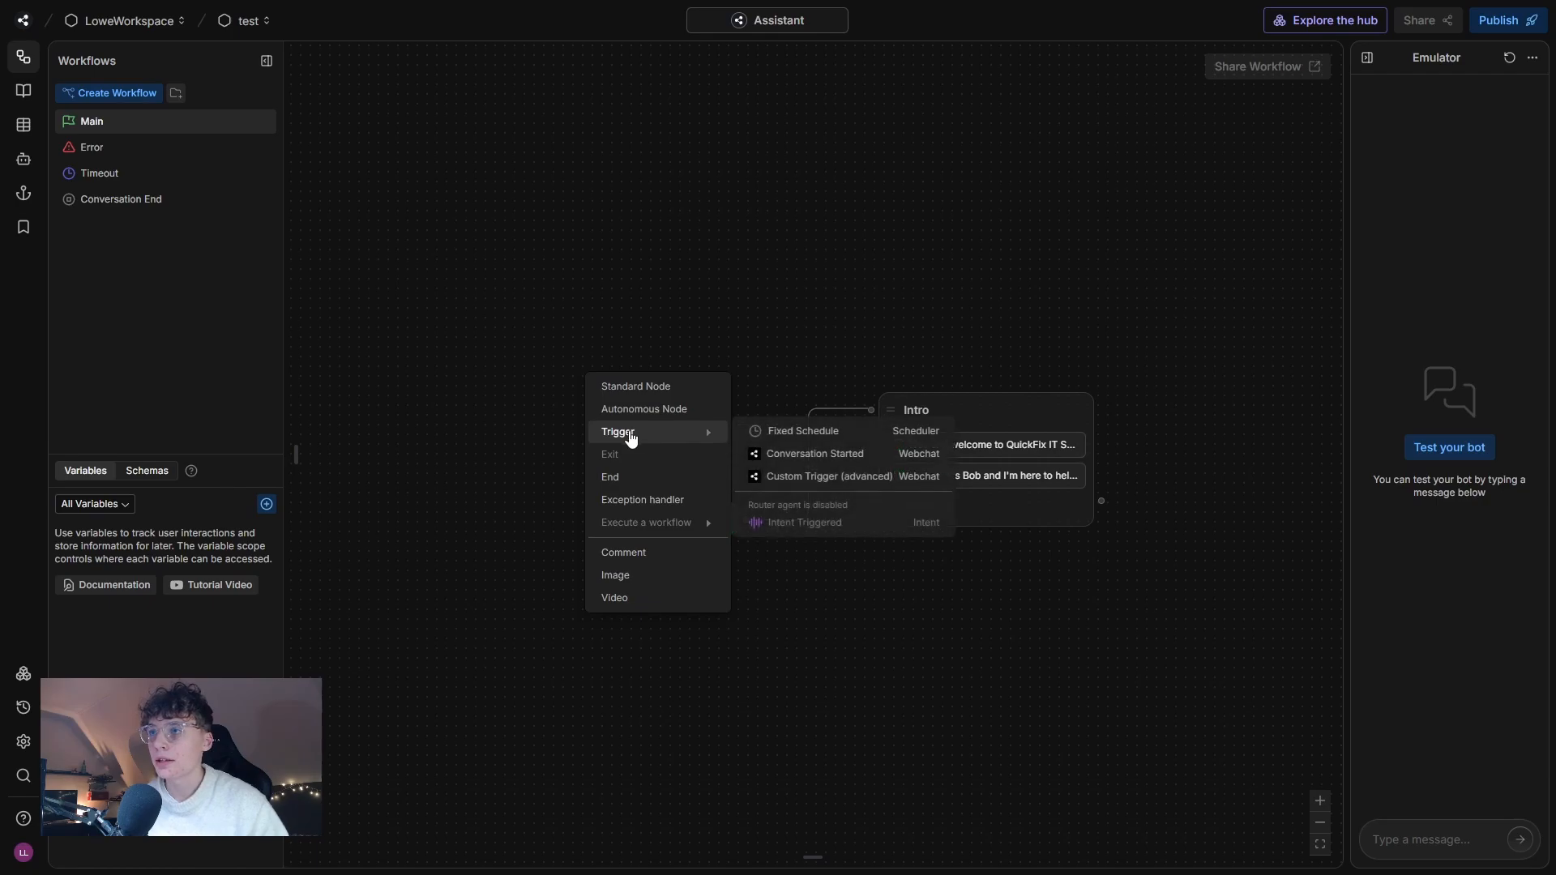
pyautogui.click(828, 455)
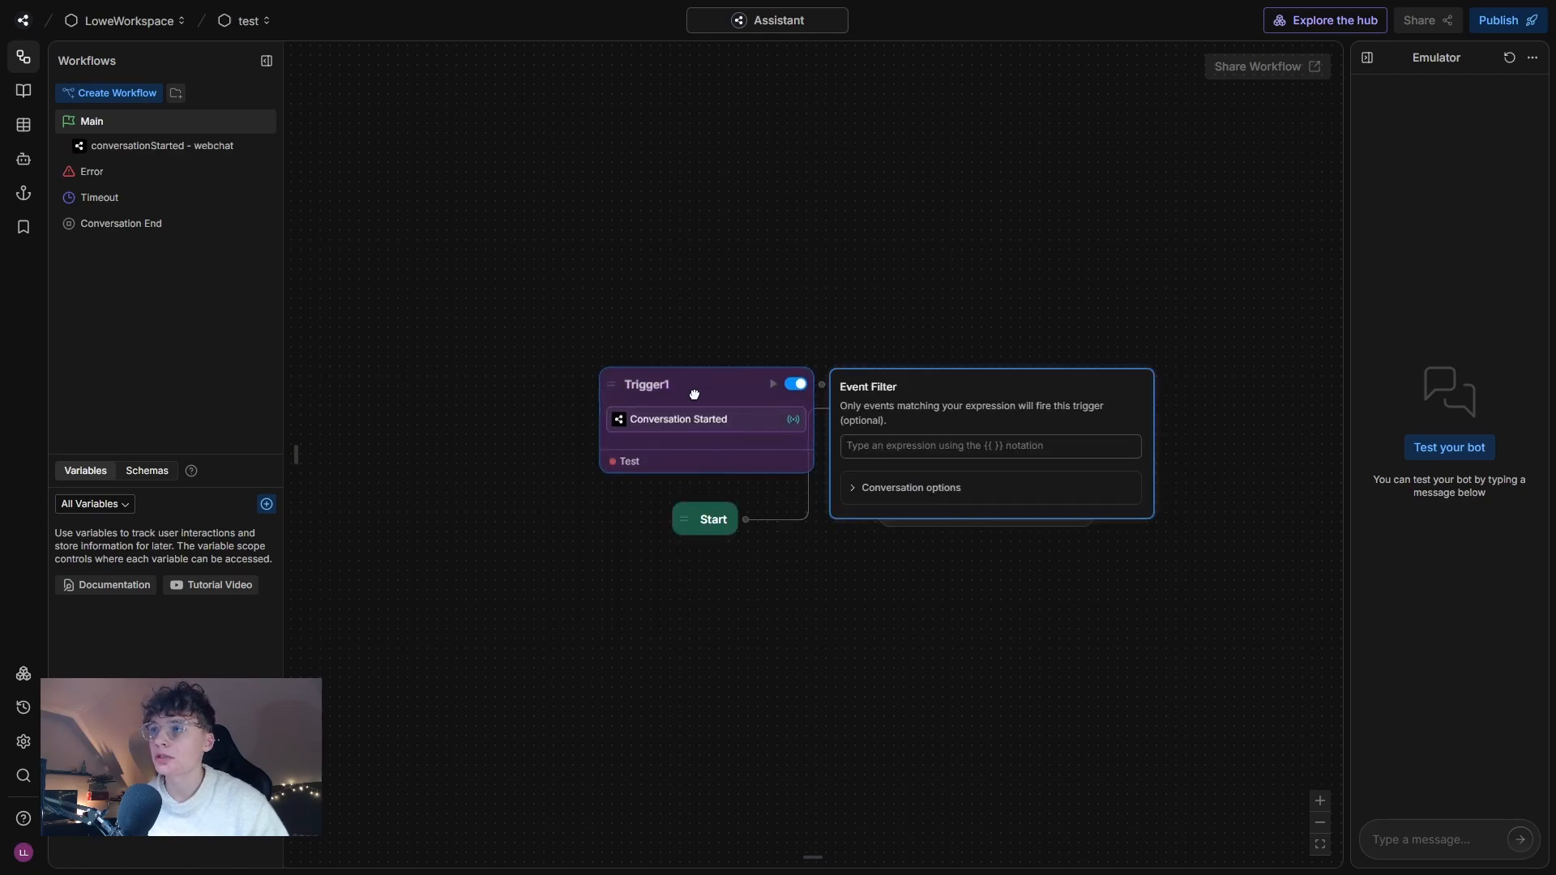
pyautogui.moveTo(694, 395); pyautogui.dragTo(602, 345)
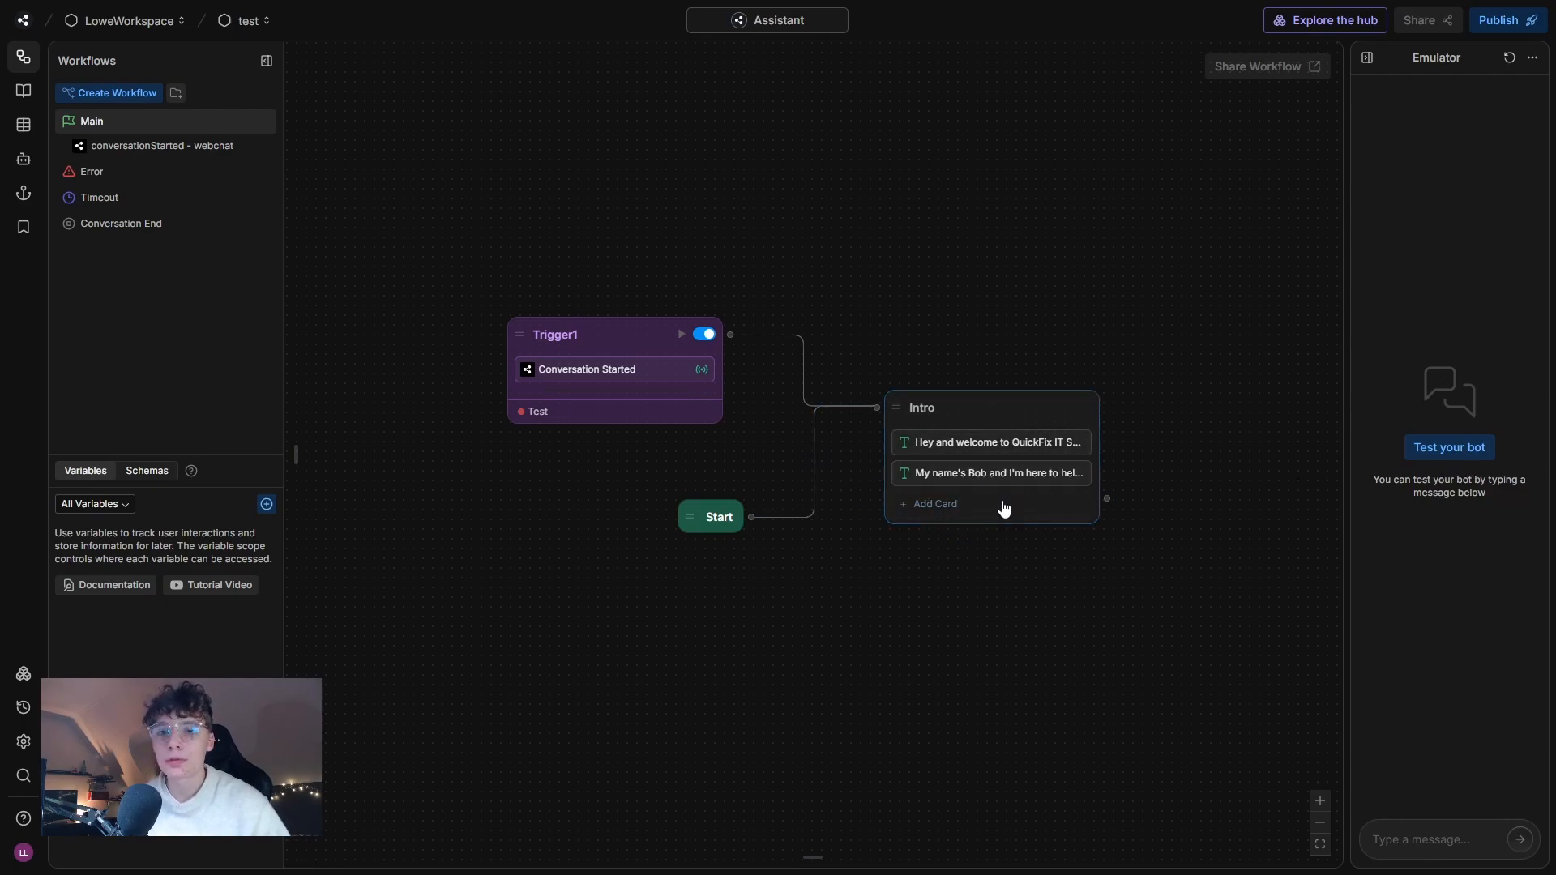
# Delete the Default Knowledge Base from the bot's knowledge bases.
pyautogui.hscroll(3, 818, 599)
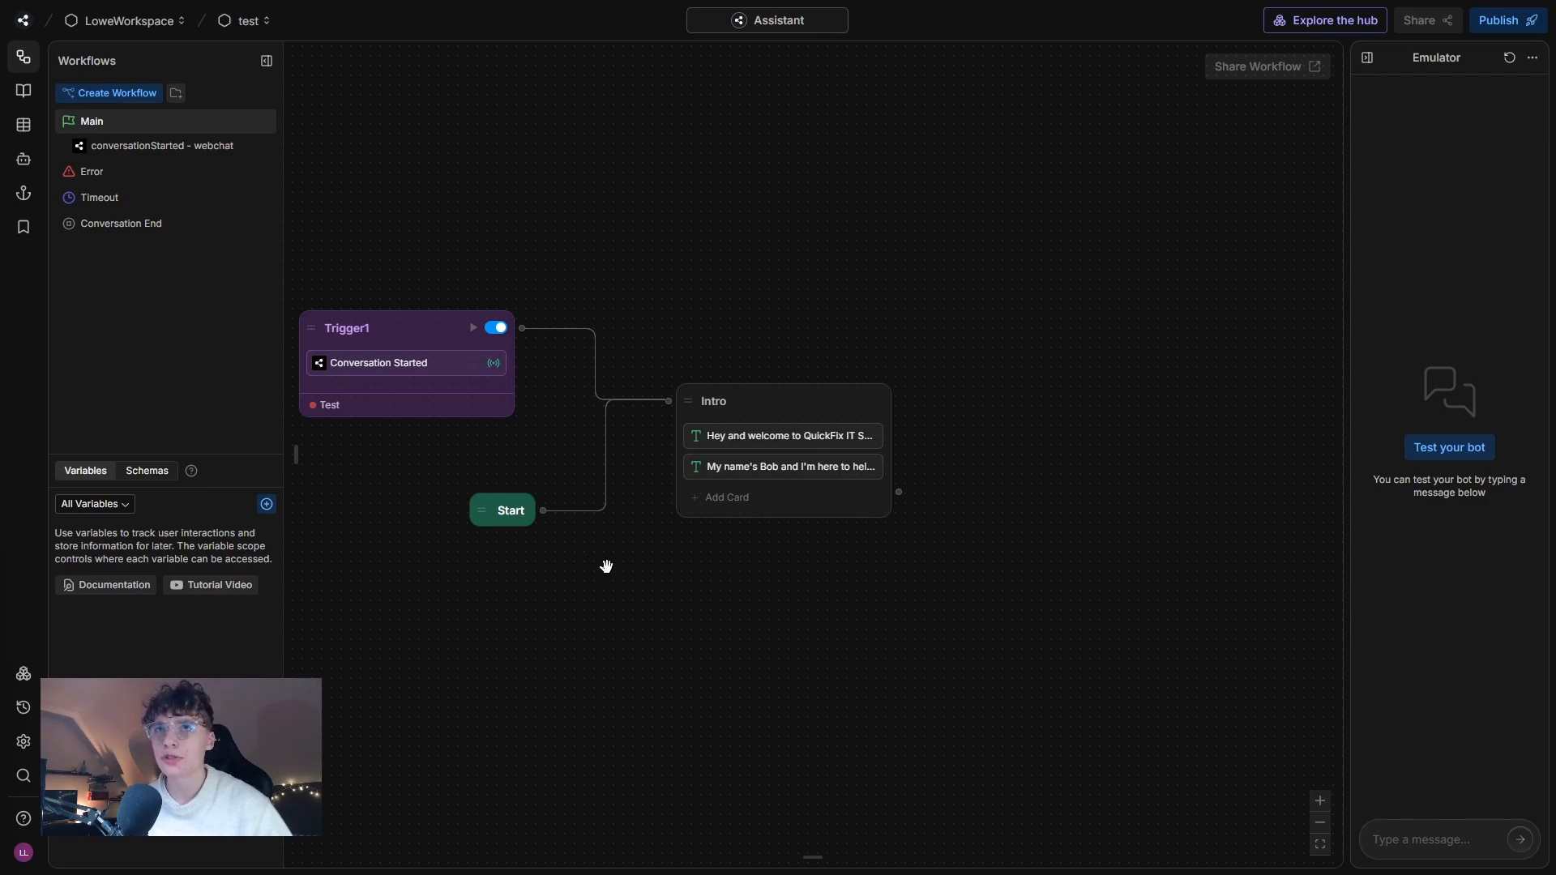
pyautogui.click(23, 95)
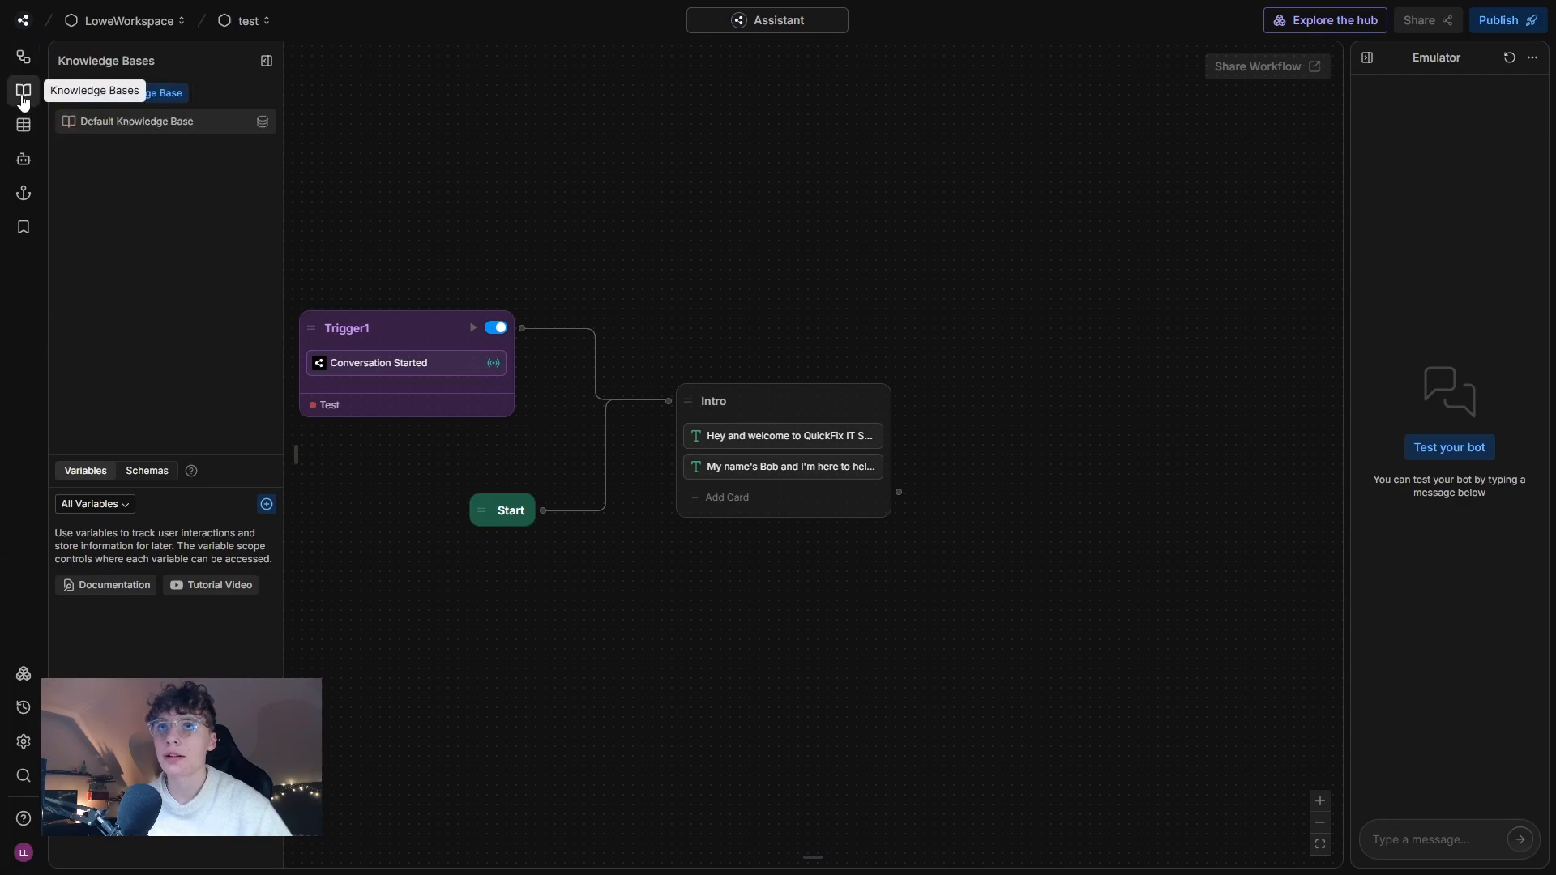
pyautogui.rightClick(126, 129)
pyautogui.click(161, 157)
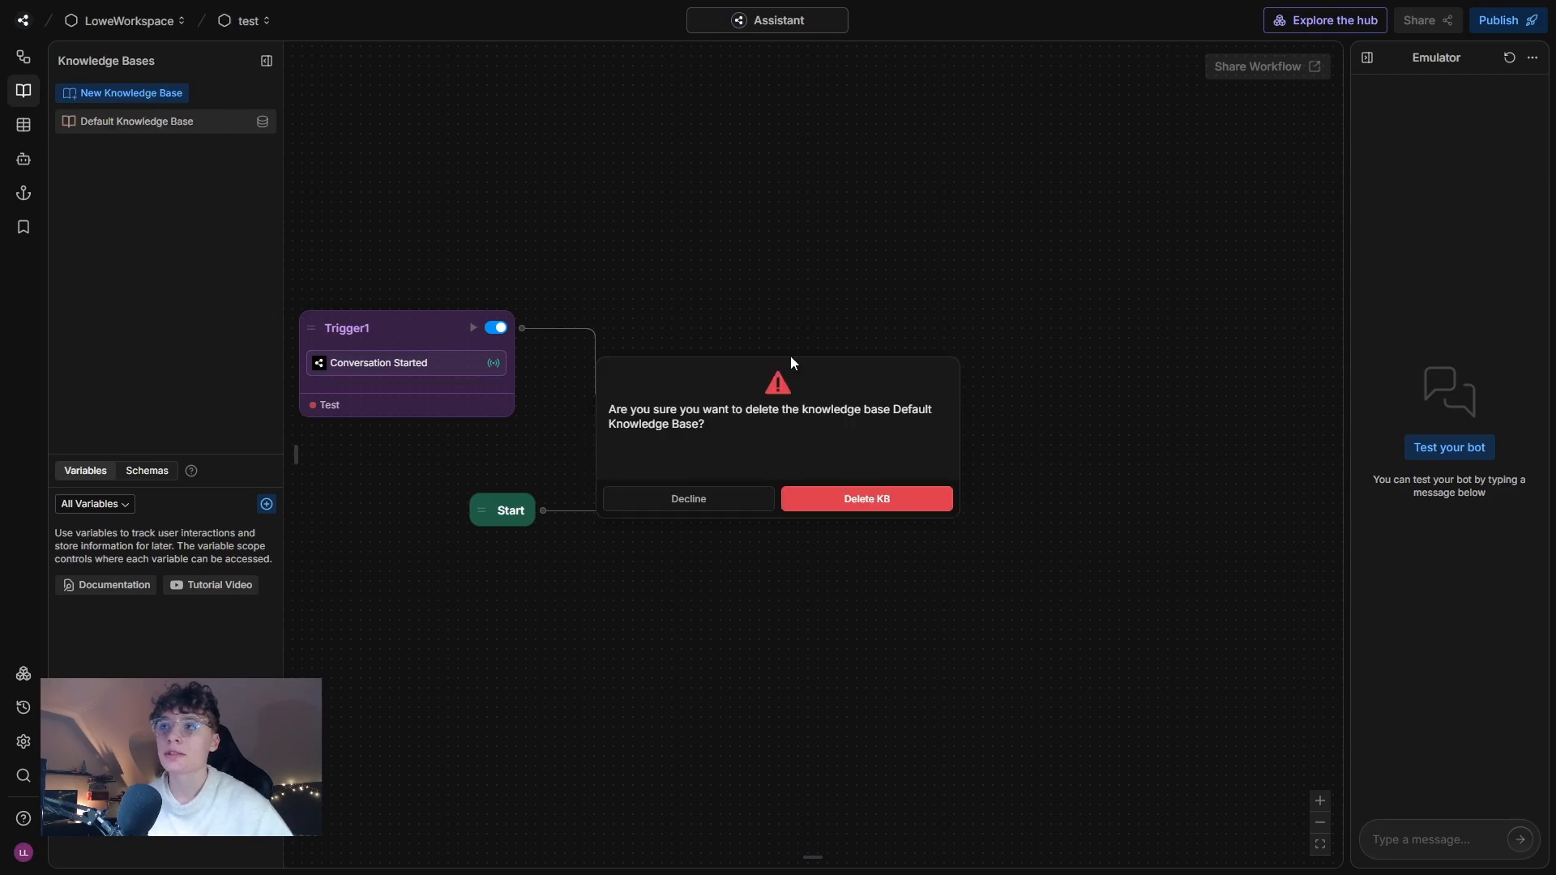
pyautogui.click(871, 499)
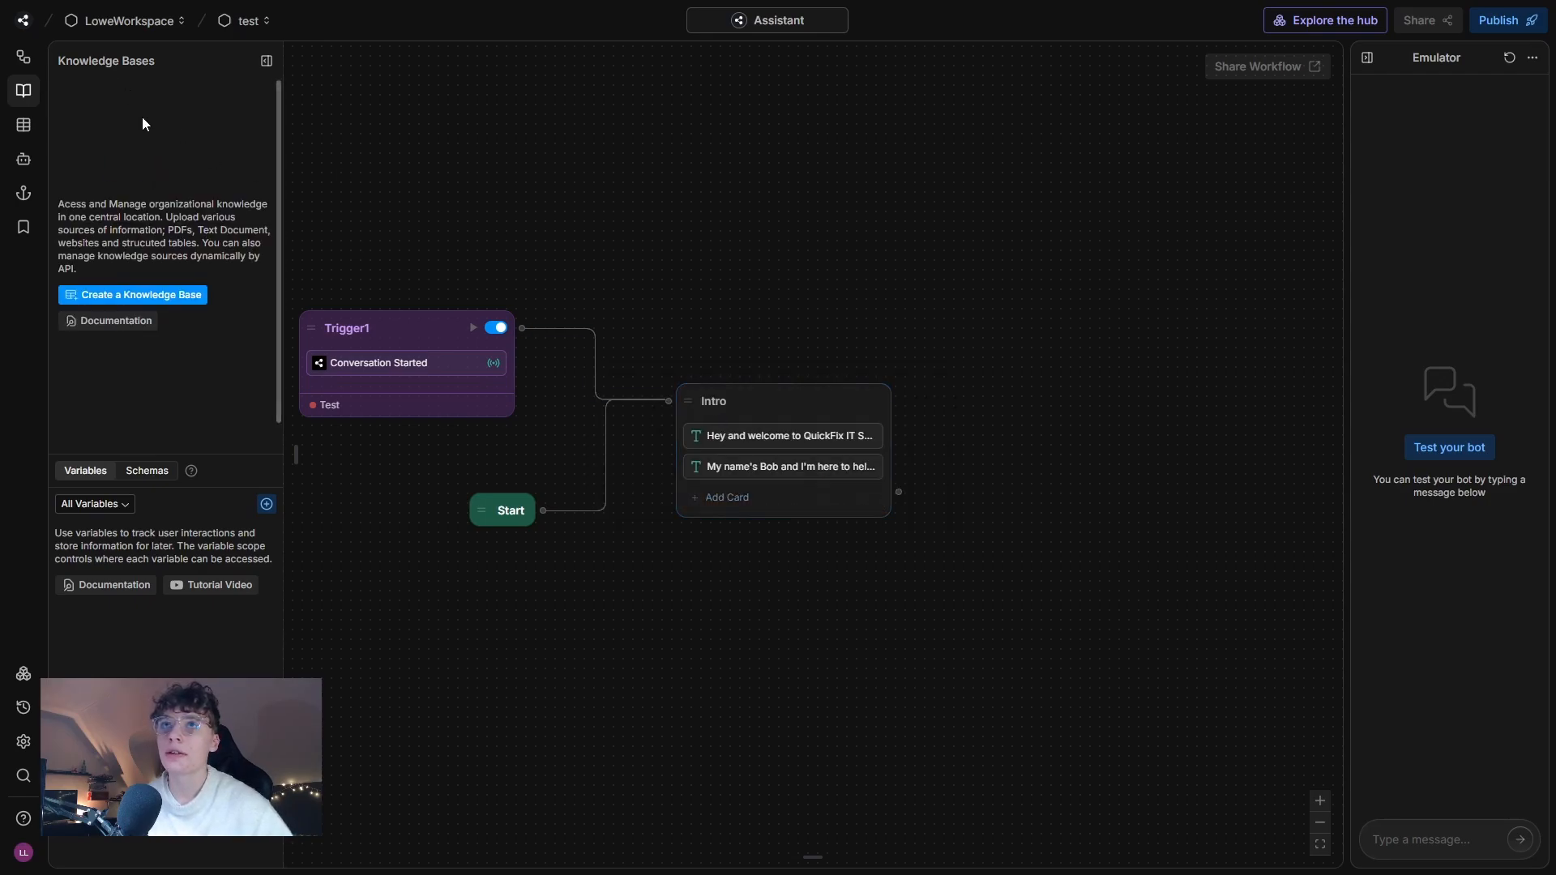
# Create a new knowledge base named Default.
pyautogui.click(134, 296)
pyautogui.tripleClick(150, 362)
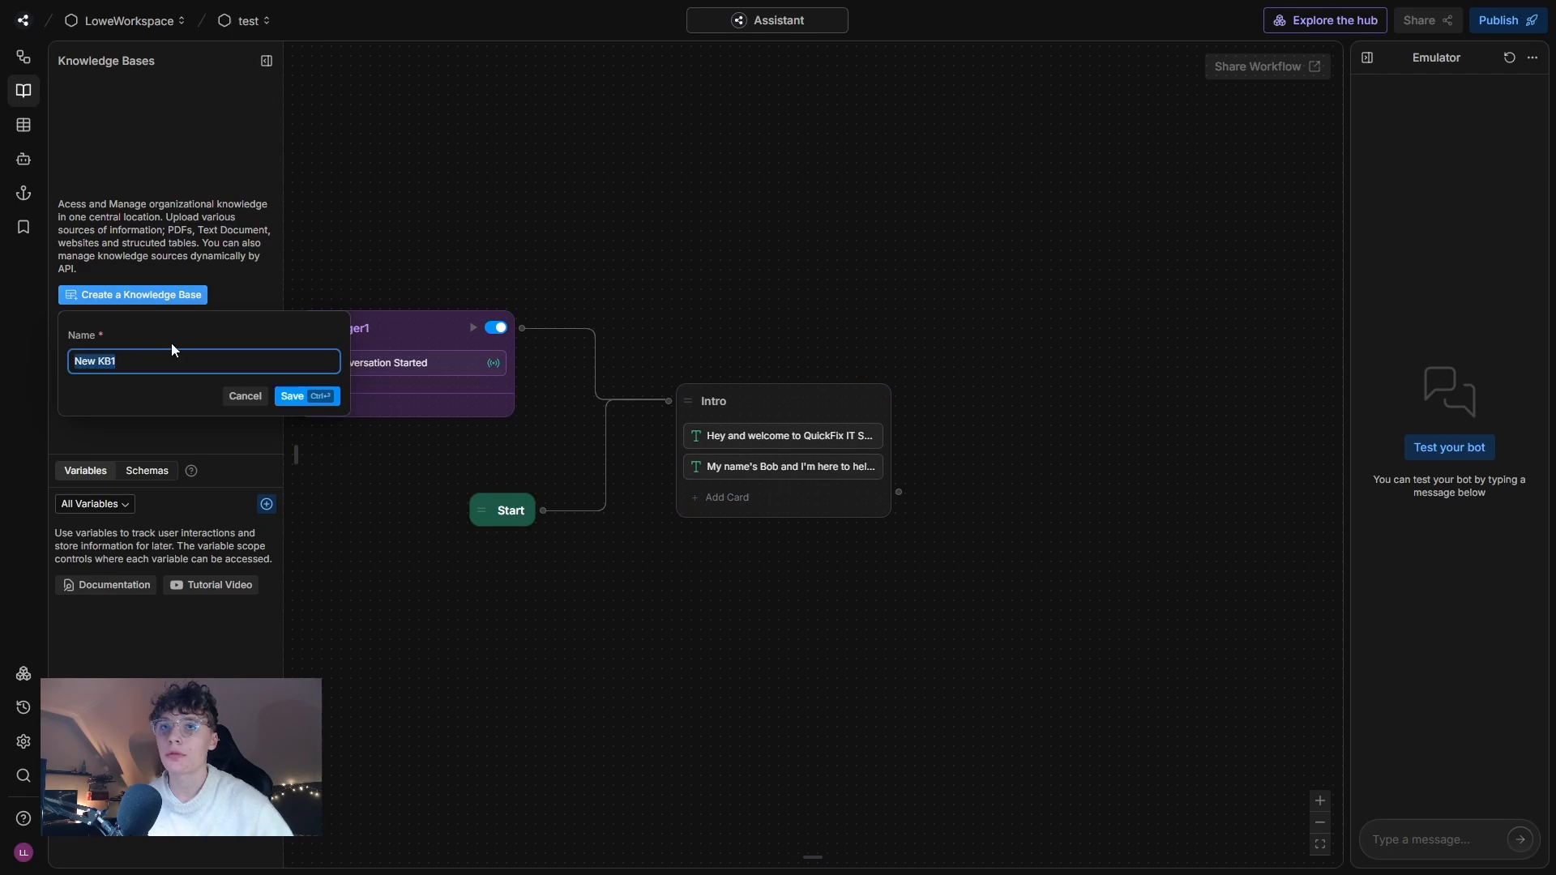
pyautogui.write('Defaul')
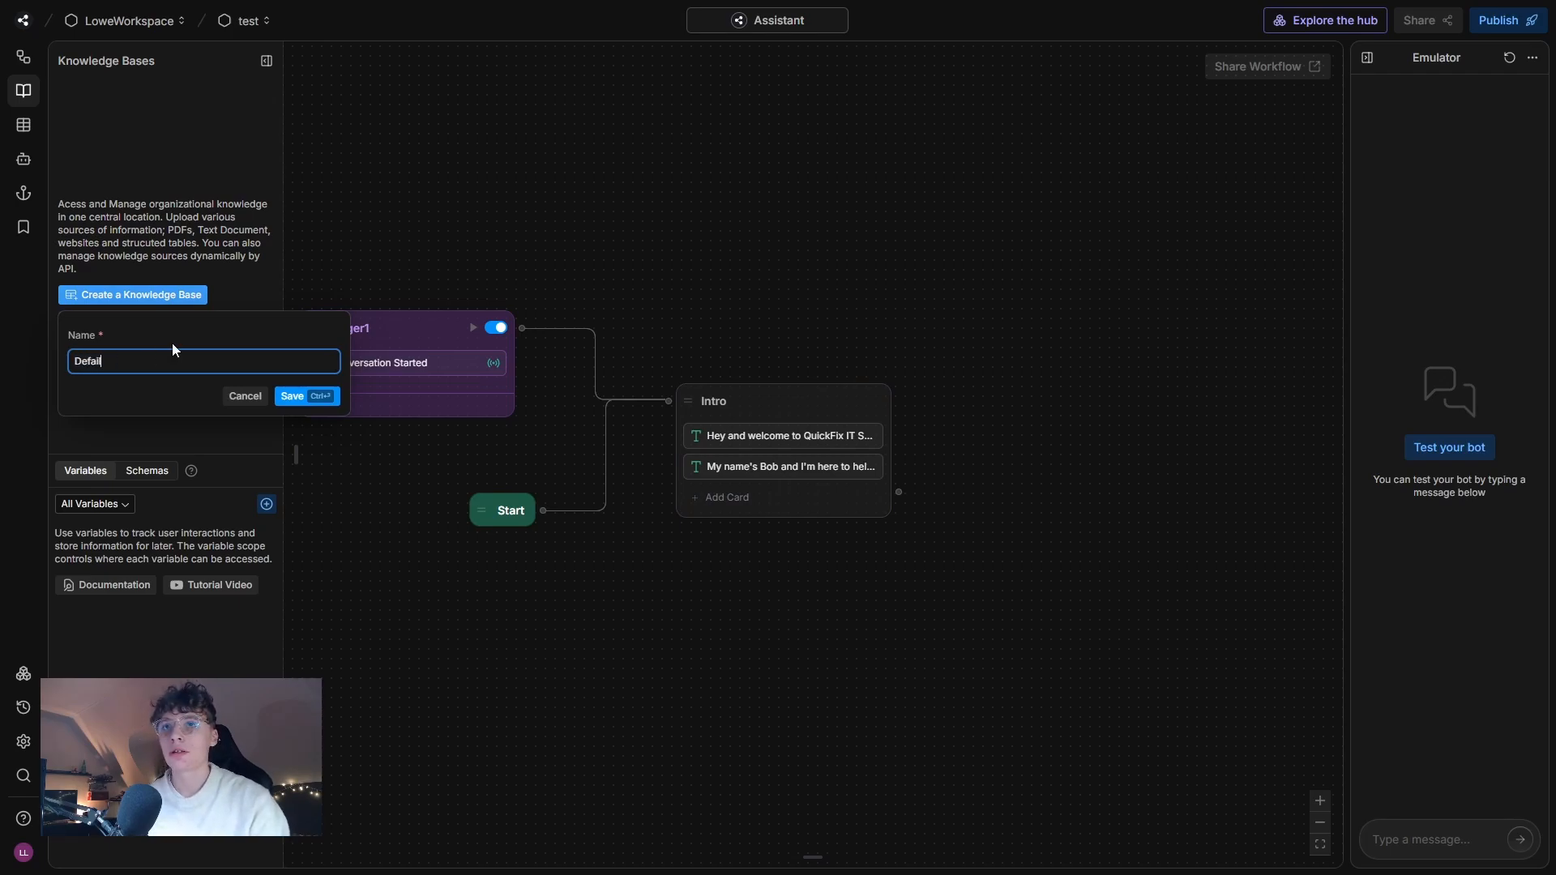
pyautogui.write('t')
pyautogui.click(311, 397)
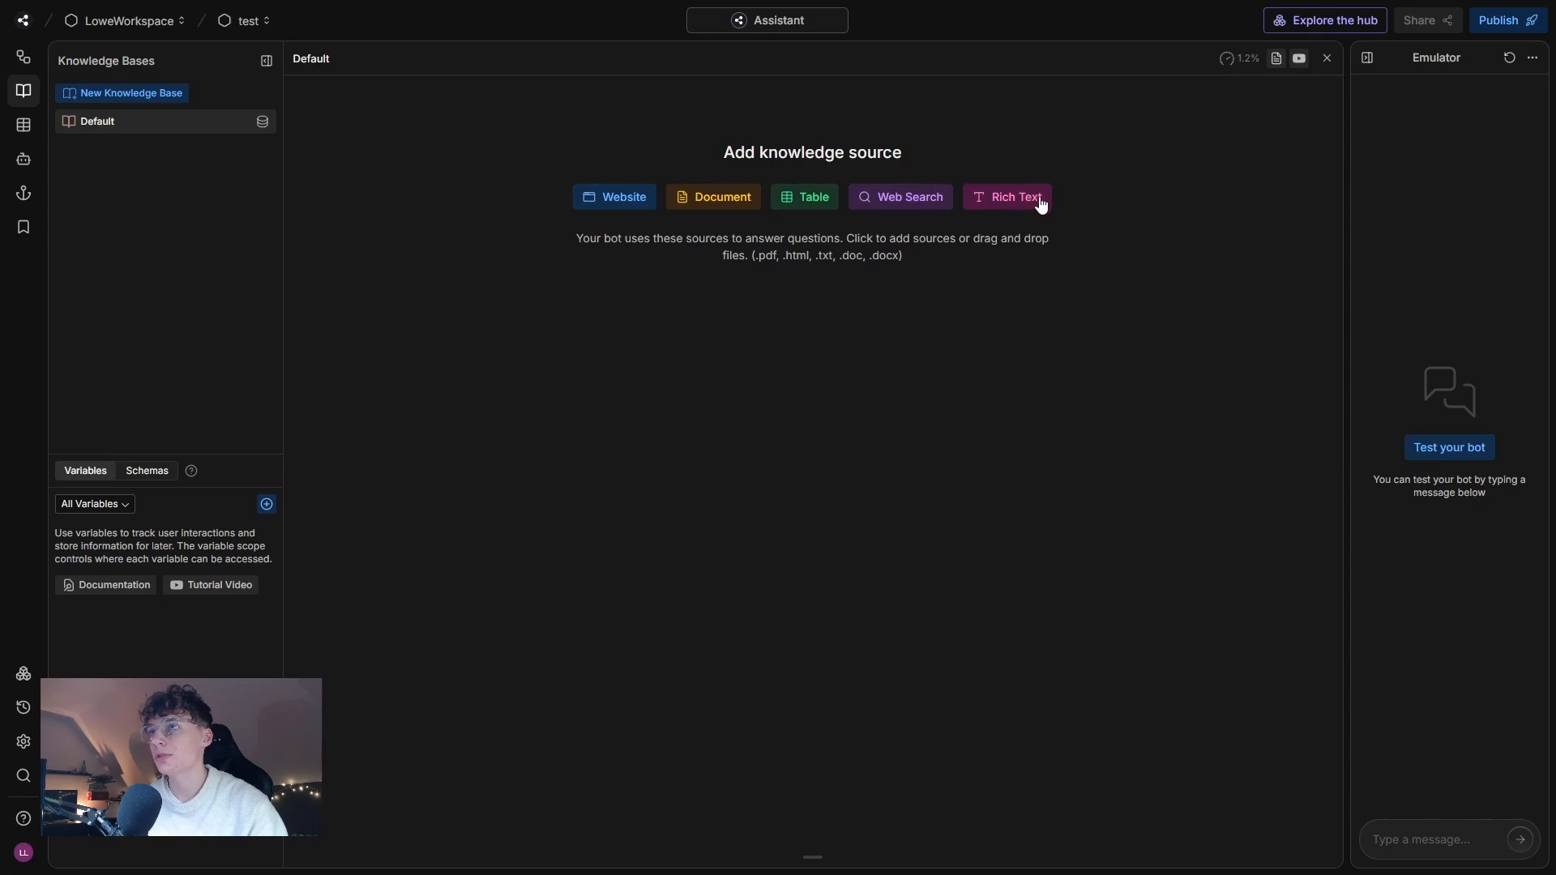
# Upload the document 10-minutes Chatbot.pdf as a source in the Default knowledge base and return to the workflow.
pyautogui.click(710, 209)
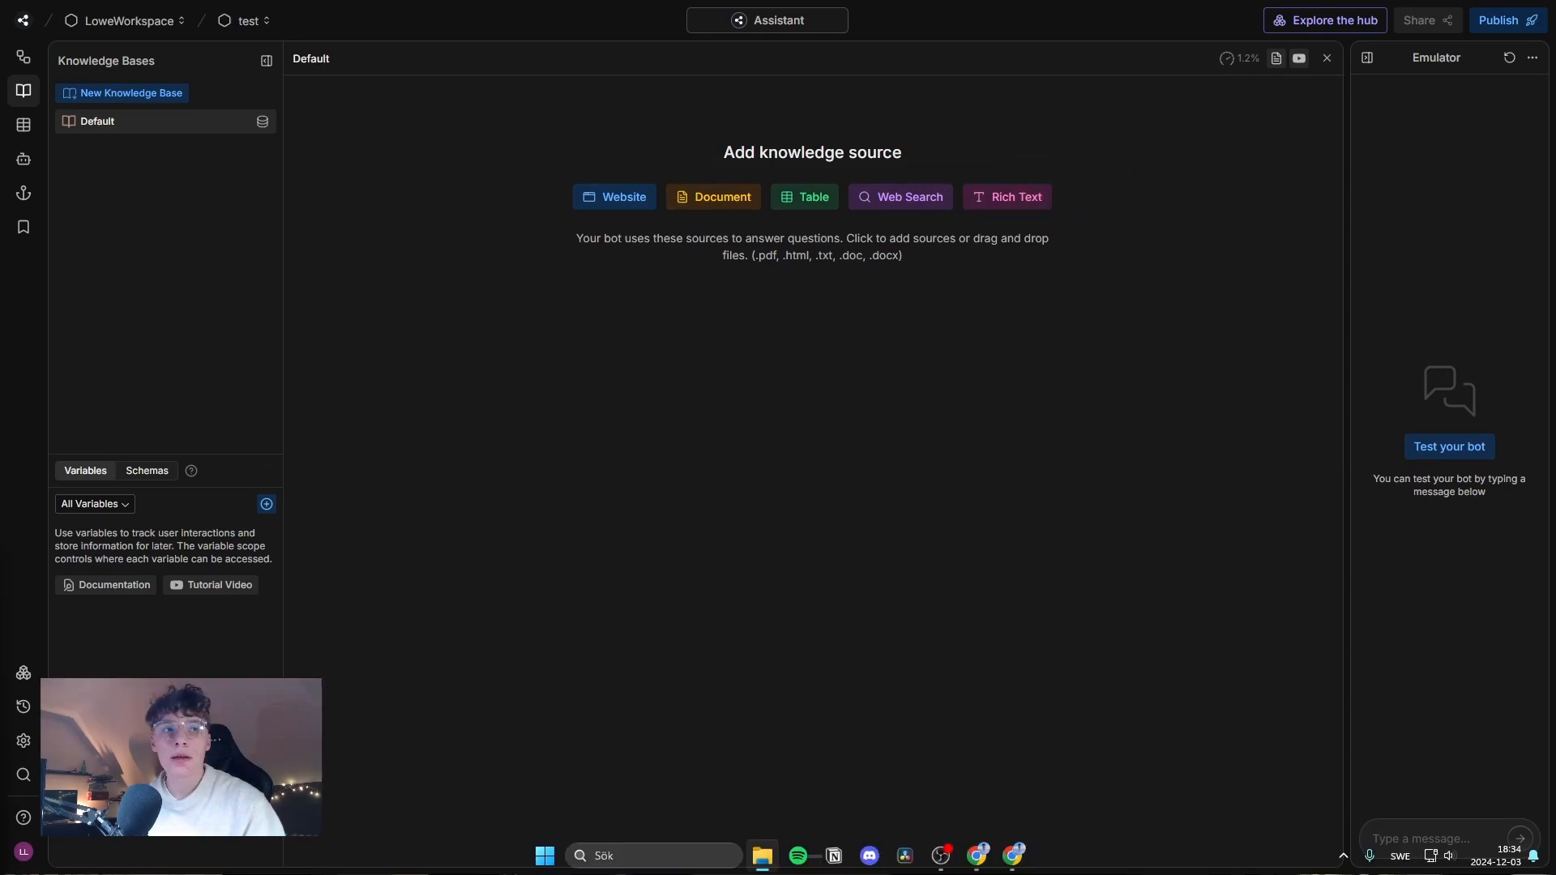
pyautogui.moveTo(574, 506); pyautogui.dragTo(730, 454)
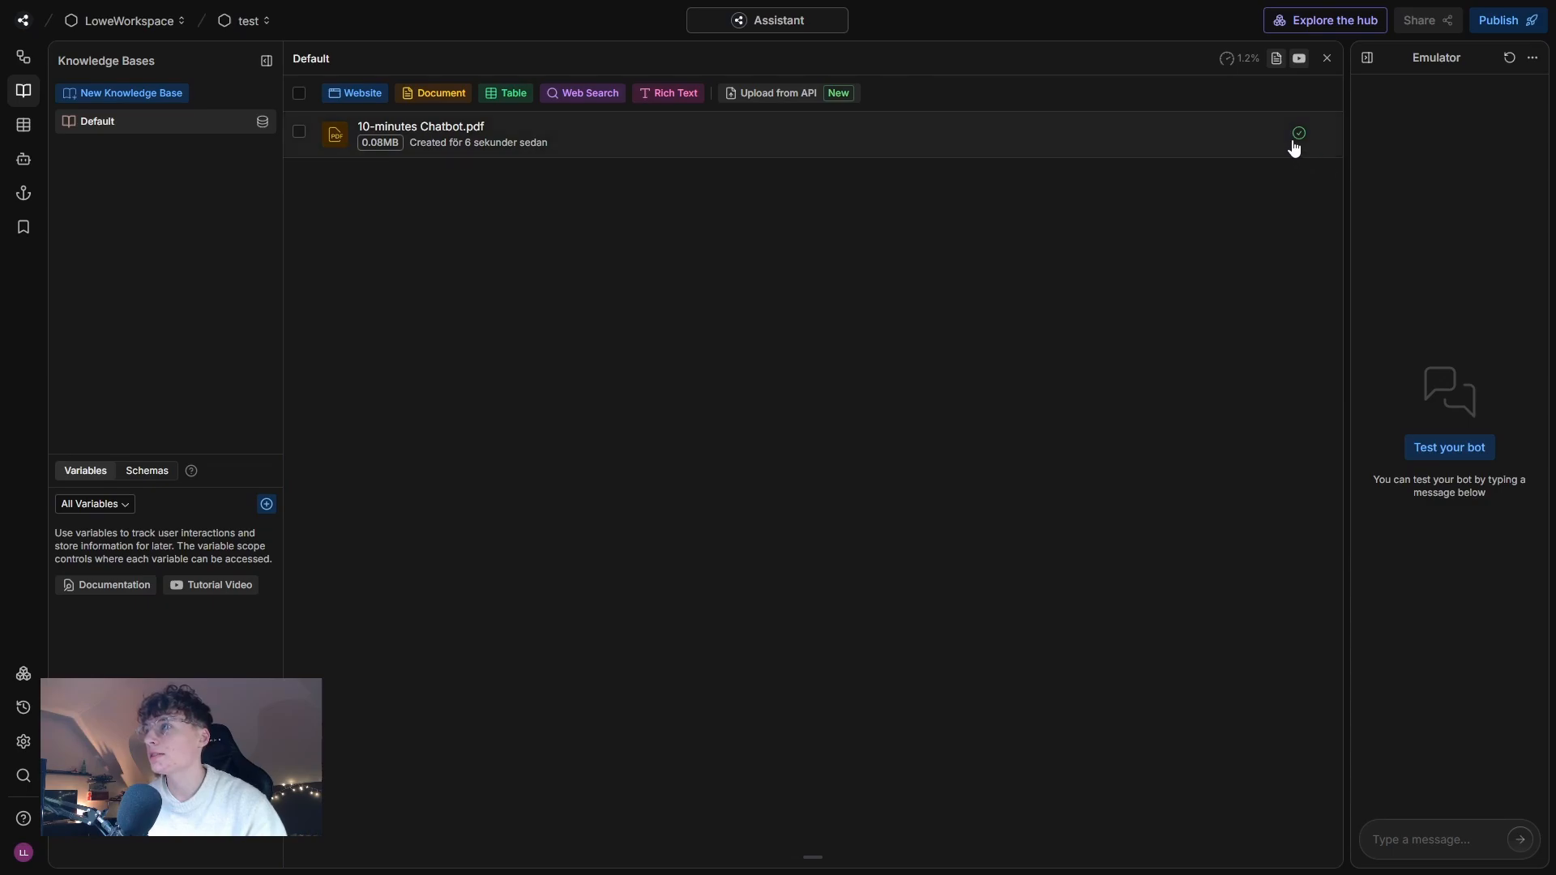
pyautogui.click(1327, 59)
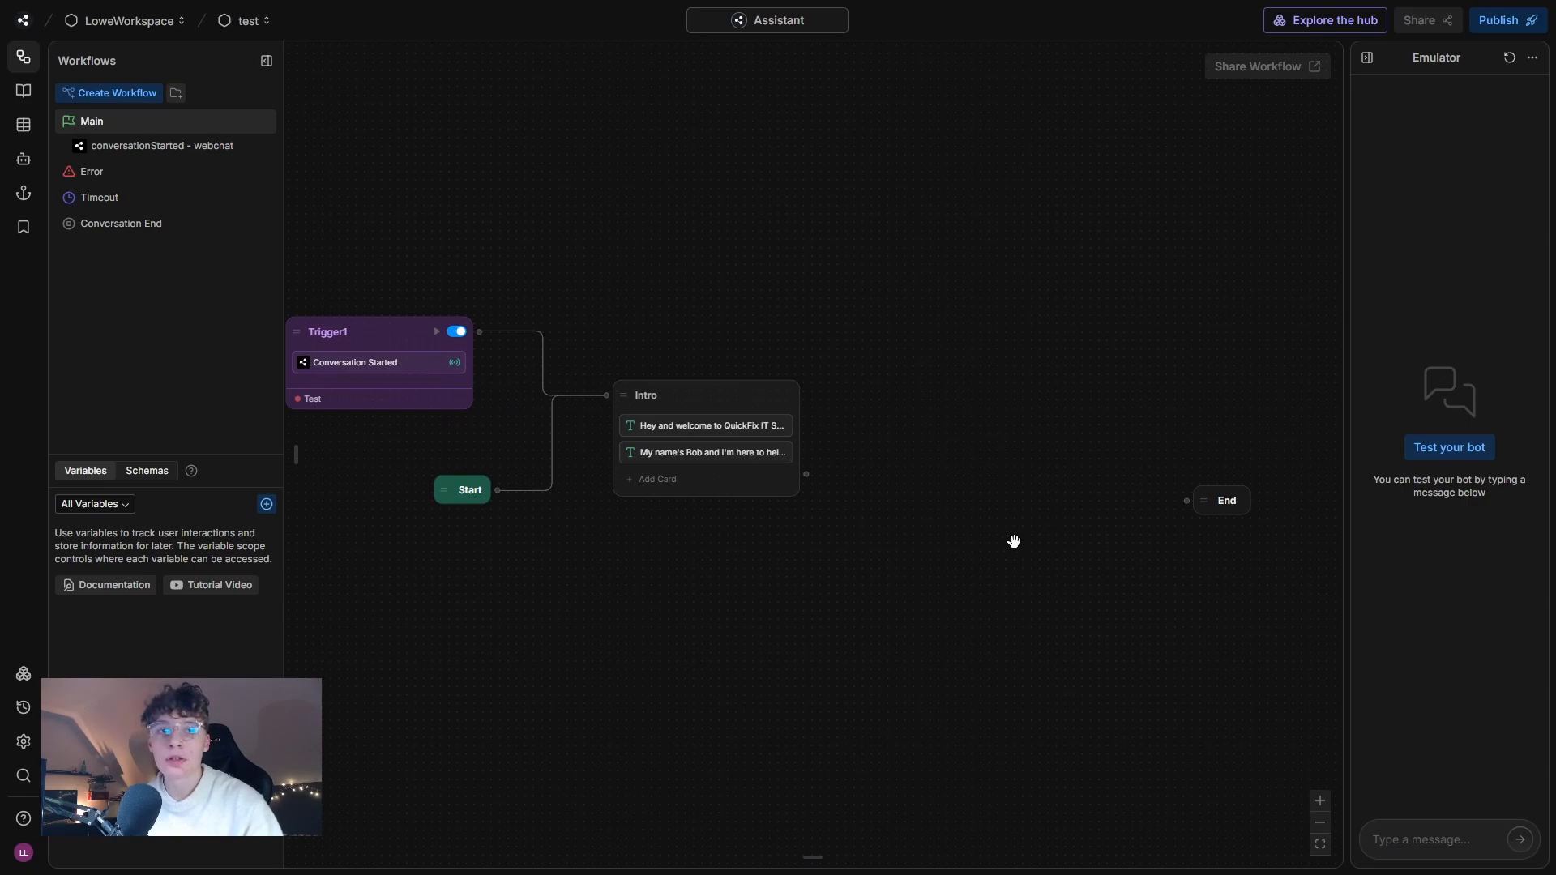
# Move the End node farther away, add a standard node between Intro and End, and connect Intro to it.
pyautogui.moveTo(1009, 568); pyautogui.dragTo(953, 560)
pyautogui.moveTo(1184, 494); pyautogui.dragTo(1332, 483)
pyautogui.rightClick(826, 441)
pyautogui.click(1001, 396)
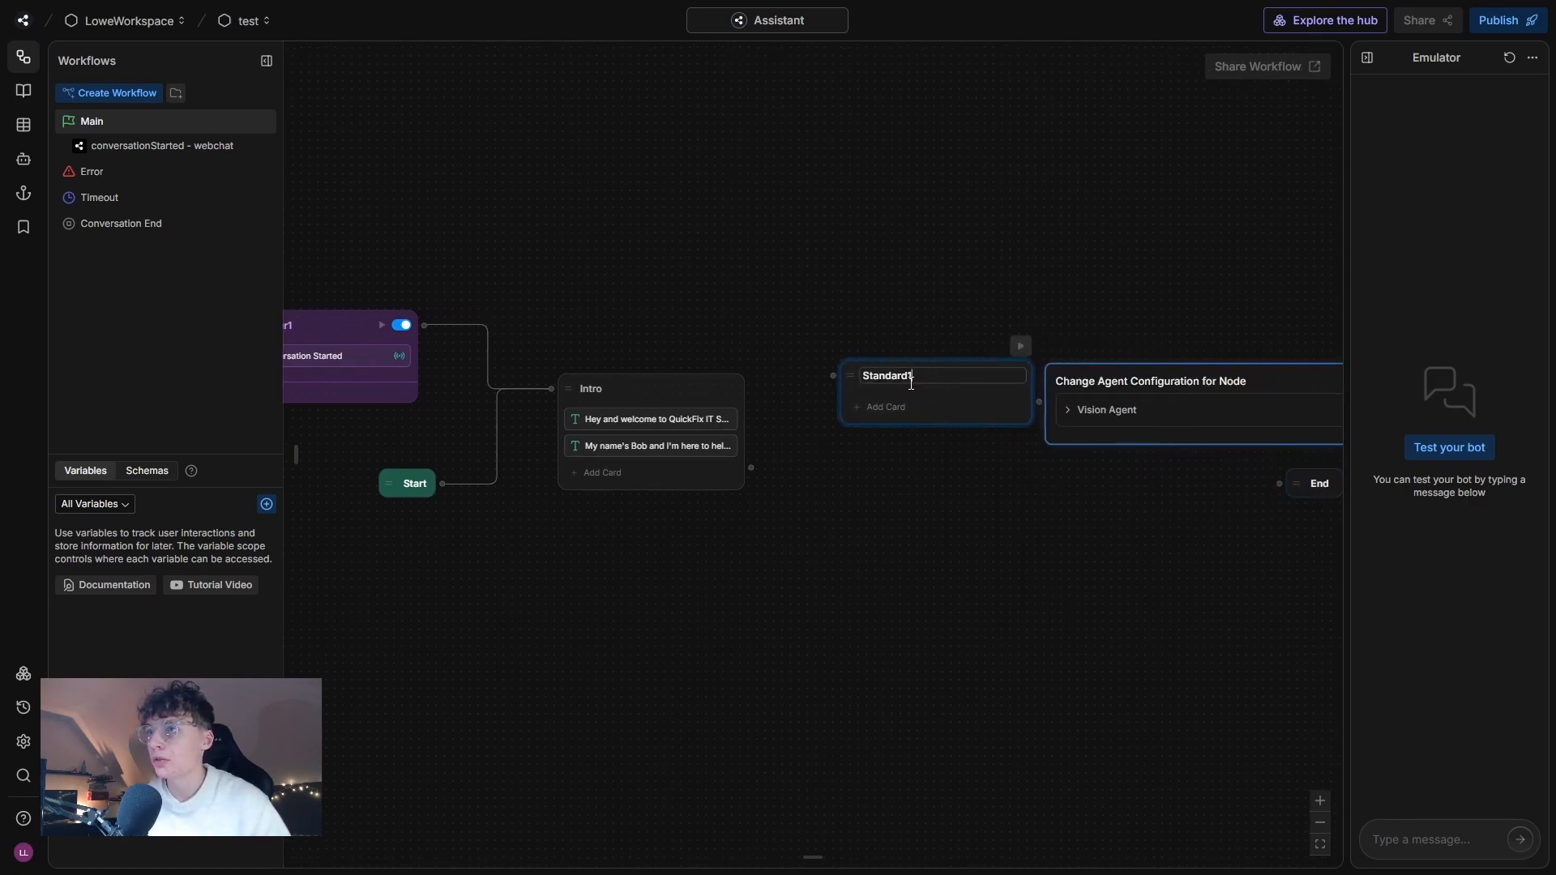
pyautogui.moveTo(751, 467); pyautogui.dragTo(932, 396)
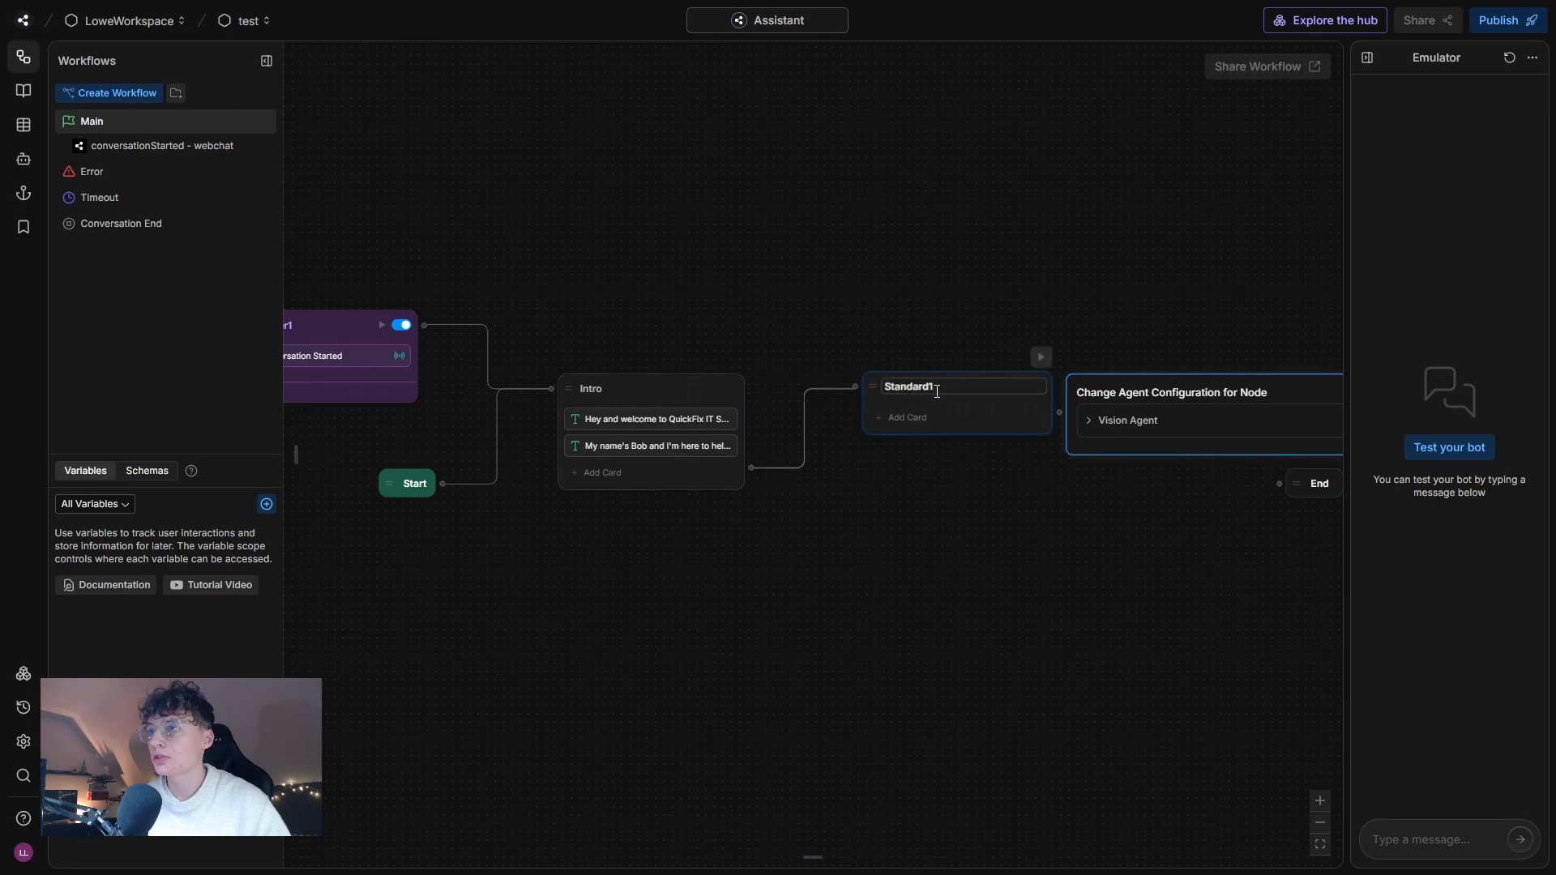
# Rename the new standard node after Intro as Question.
pyautogui.doubleClick(931, 392)
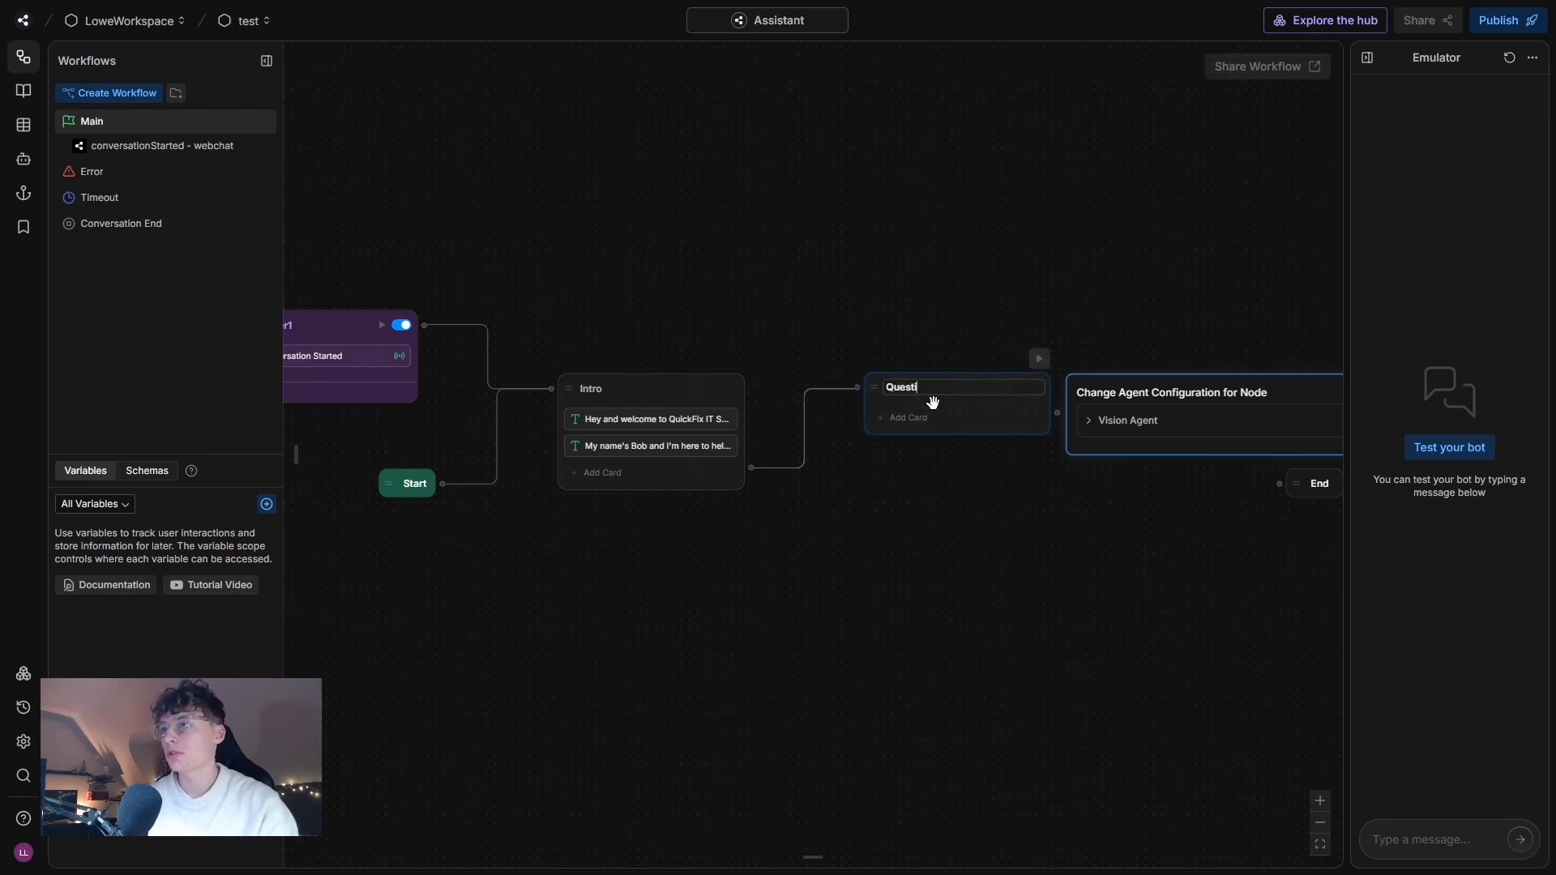
pyautogui.write('on')
pyautogui.moveTo(1012, 574); pyautogui.dragTo(1013, 565)
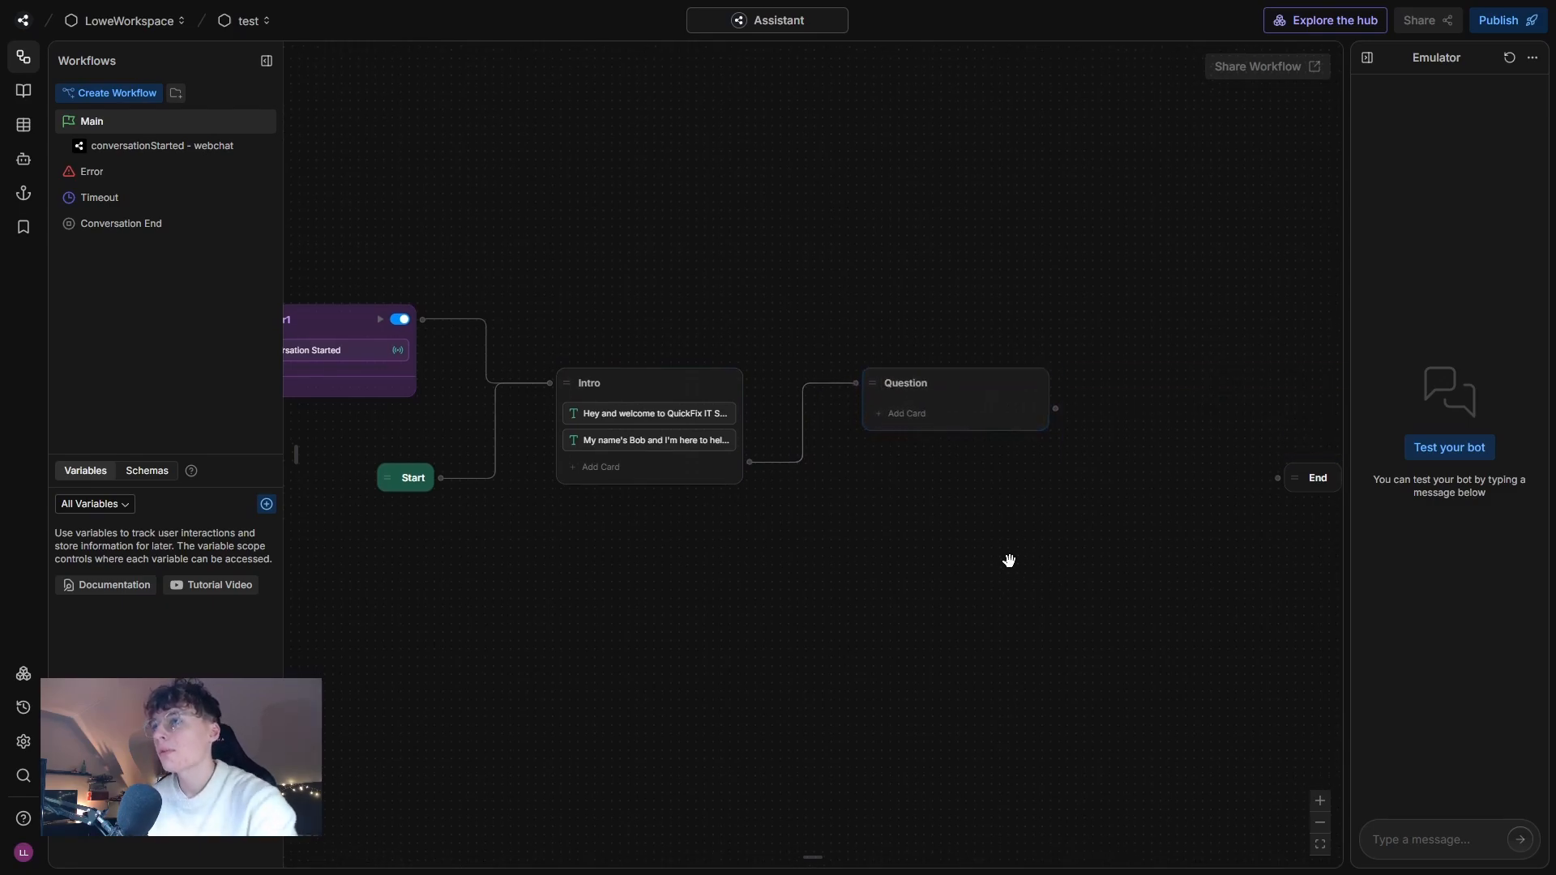
# Add a Raw Input capture card to the Question node.
pyautogui.click(902, 417)
pyautogui.scroll(-2, 396, 576)
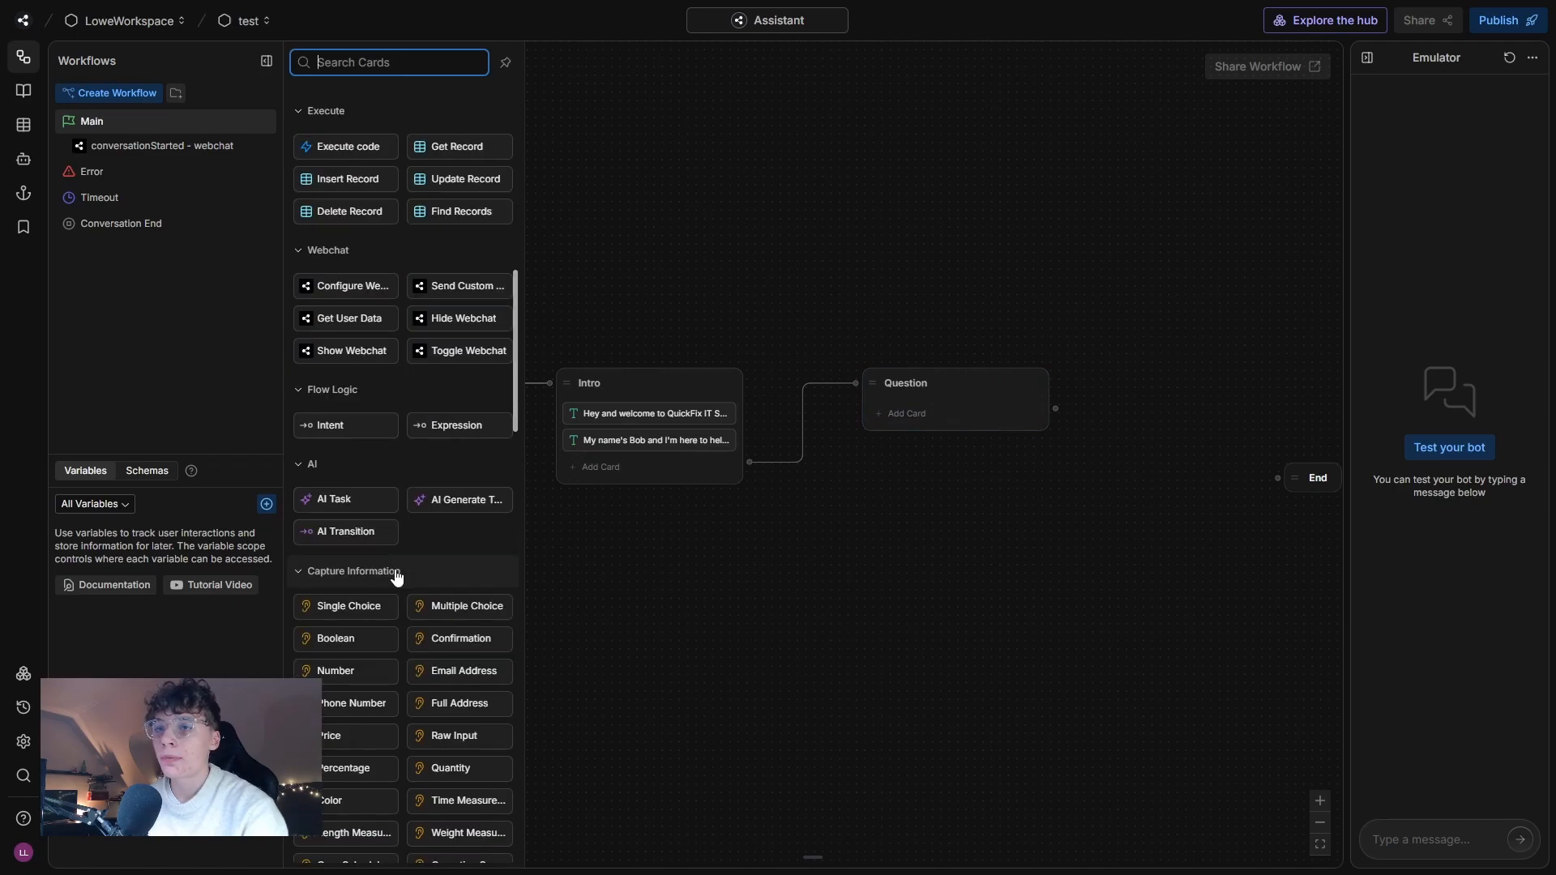
pyautogui.scroll(-2, 397, 577)
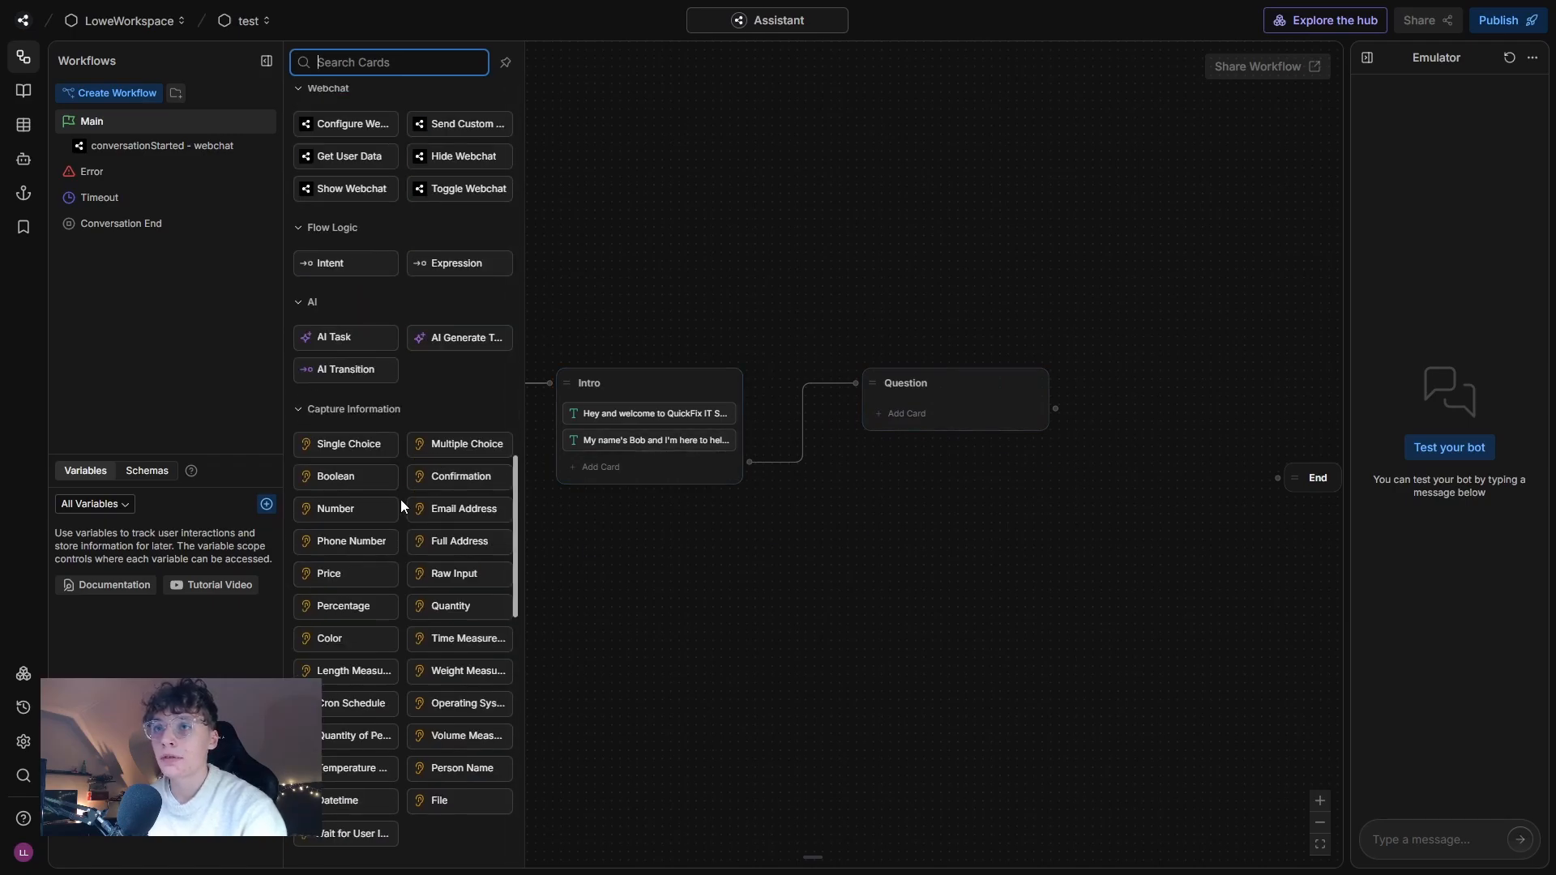
pyautogui.moveTo(431, 575); pyautogui.dragTo(924, 412)
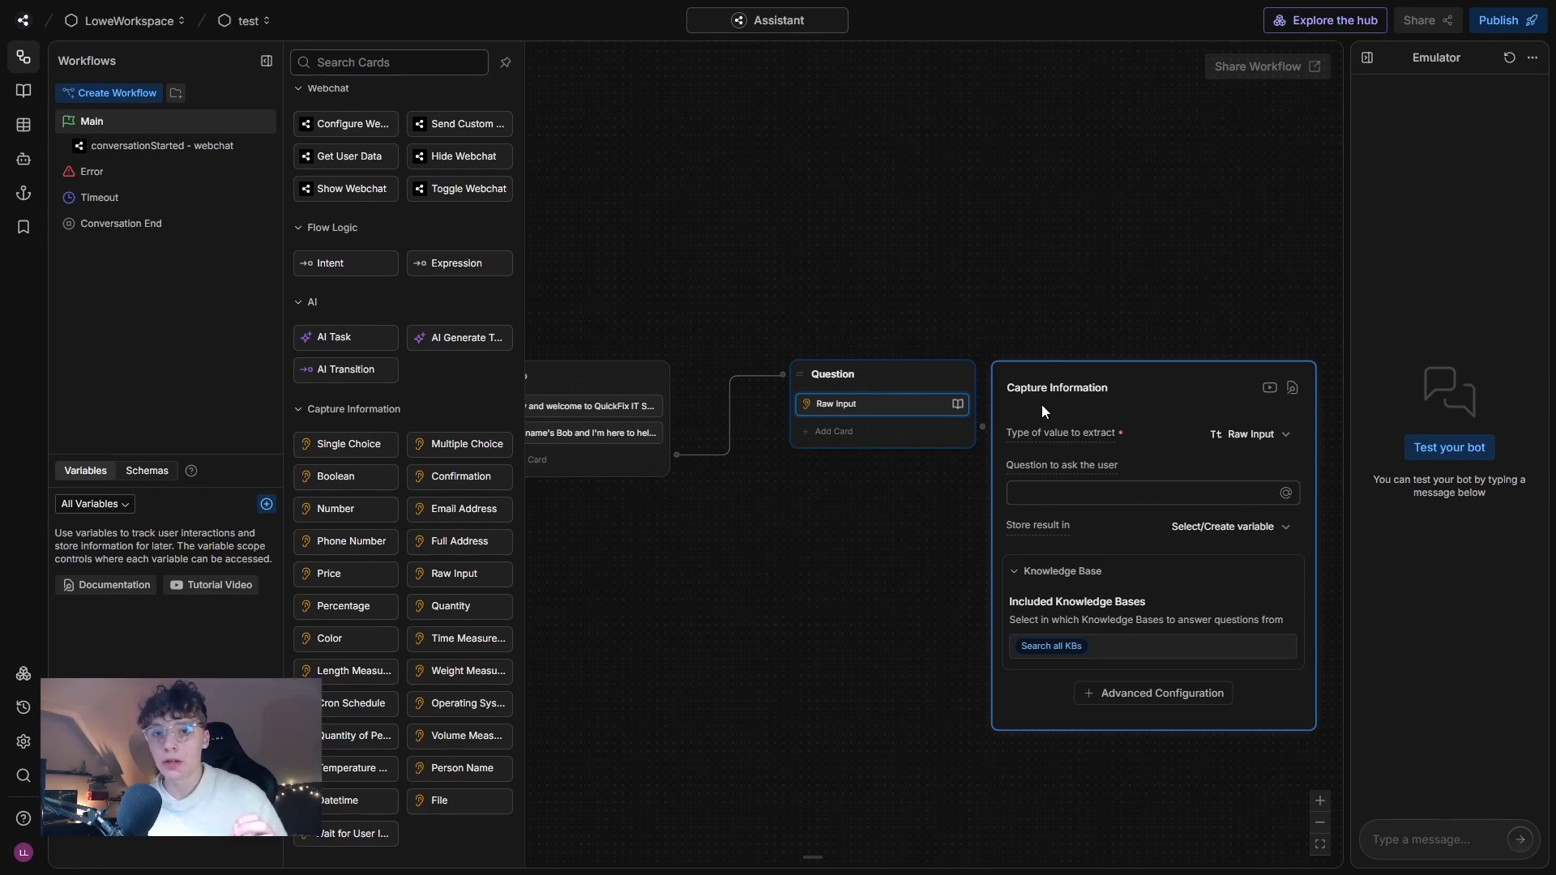
# Set the Raw Input card's question to ask the user to "Okay, ask me anything!".
pyautogui.click(1041, 494)
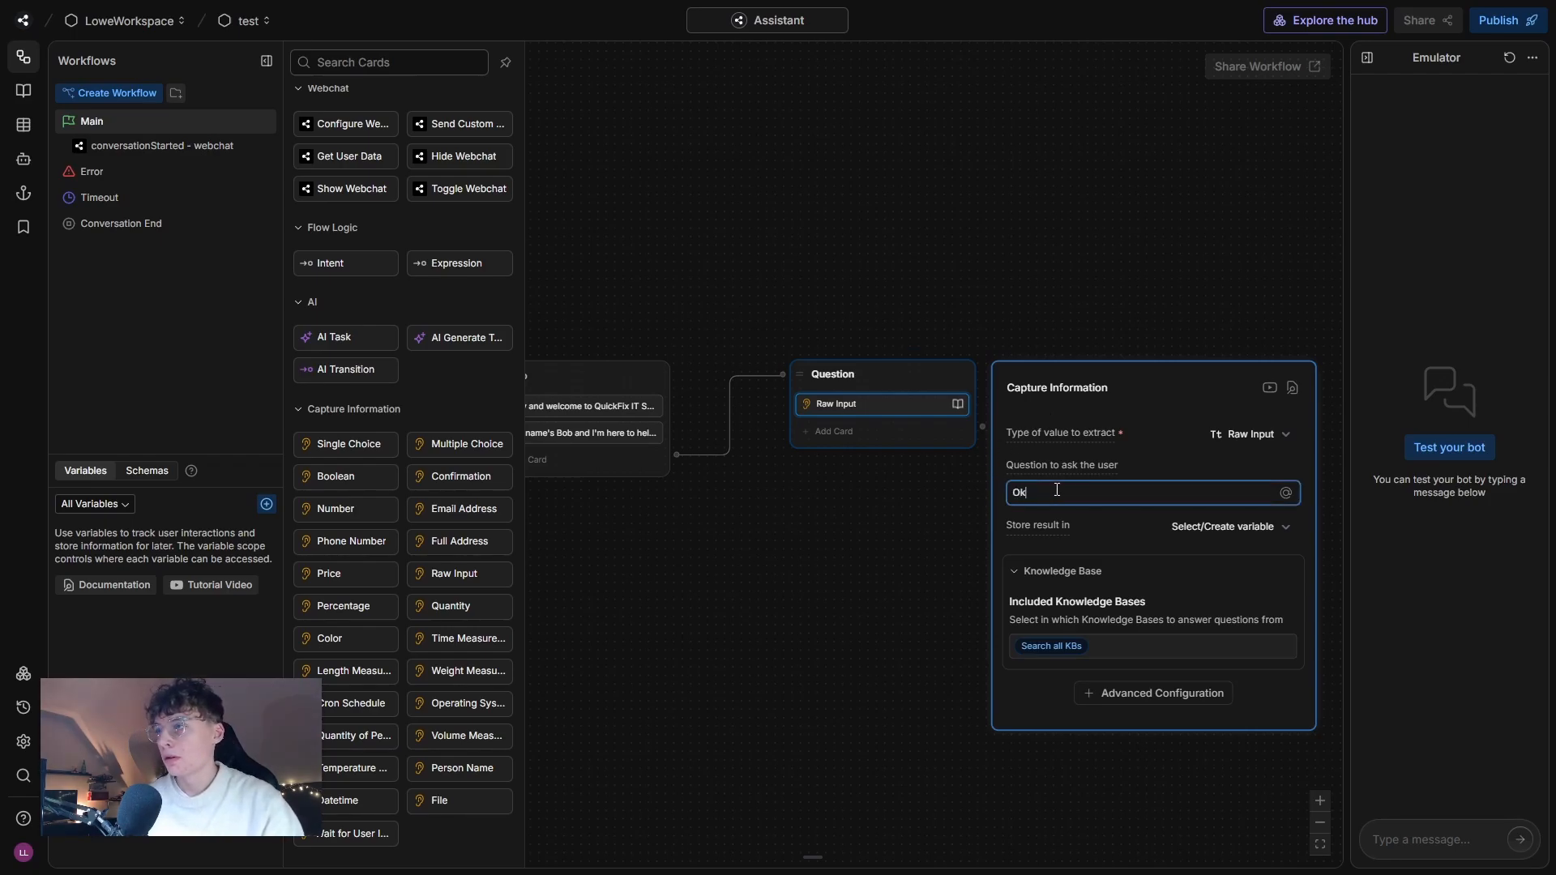
pyautogui.write('Okay! Ask me any')
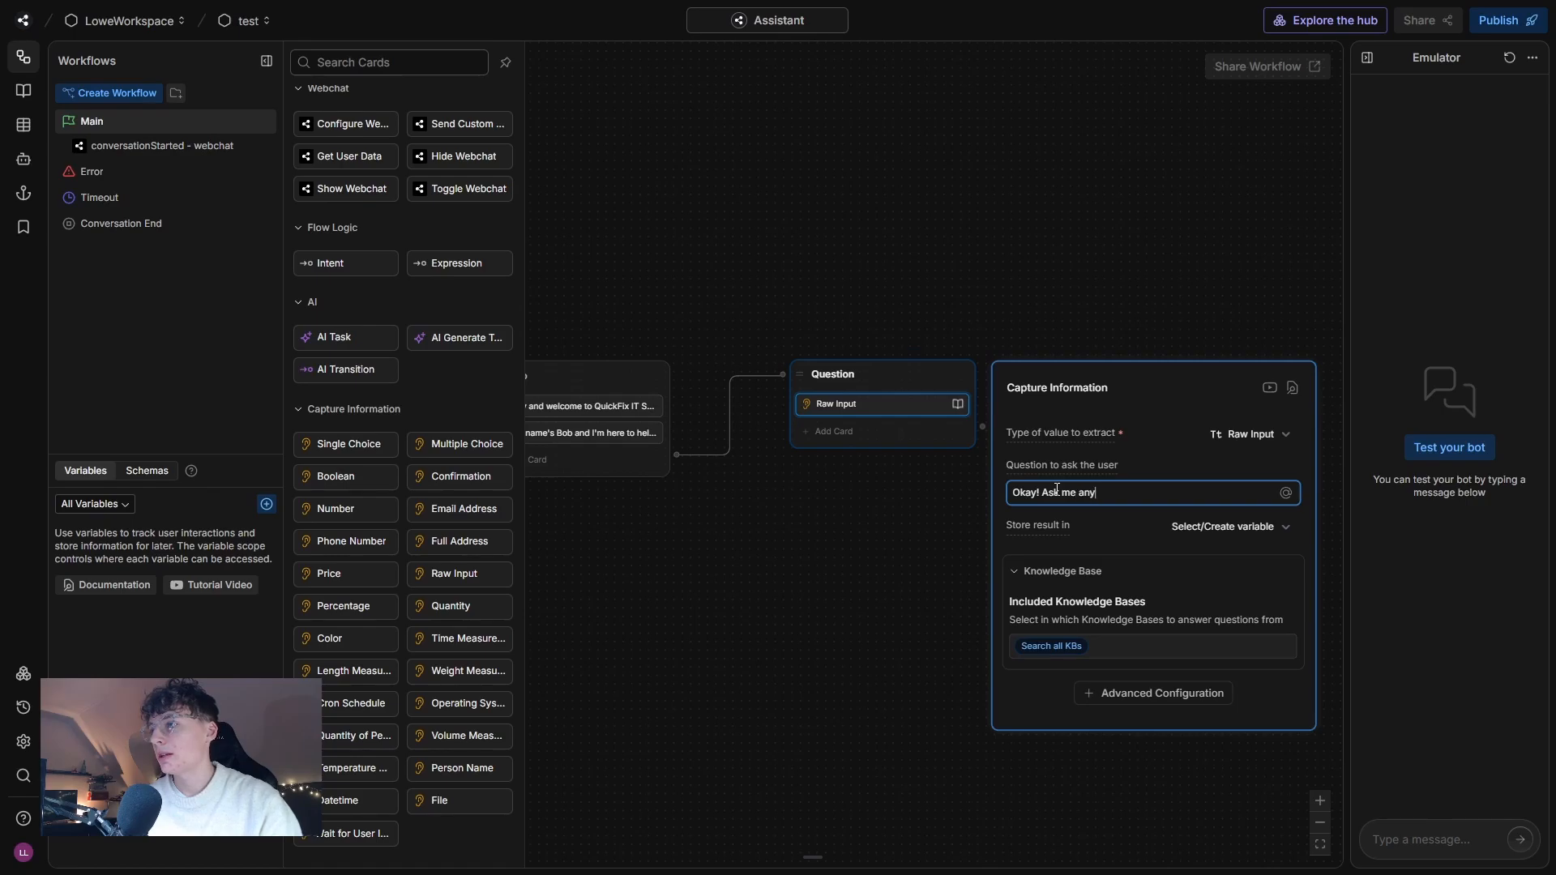
pyautogui.write('thing!')
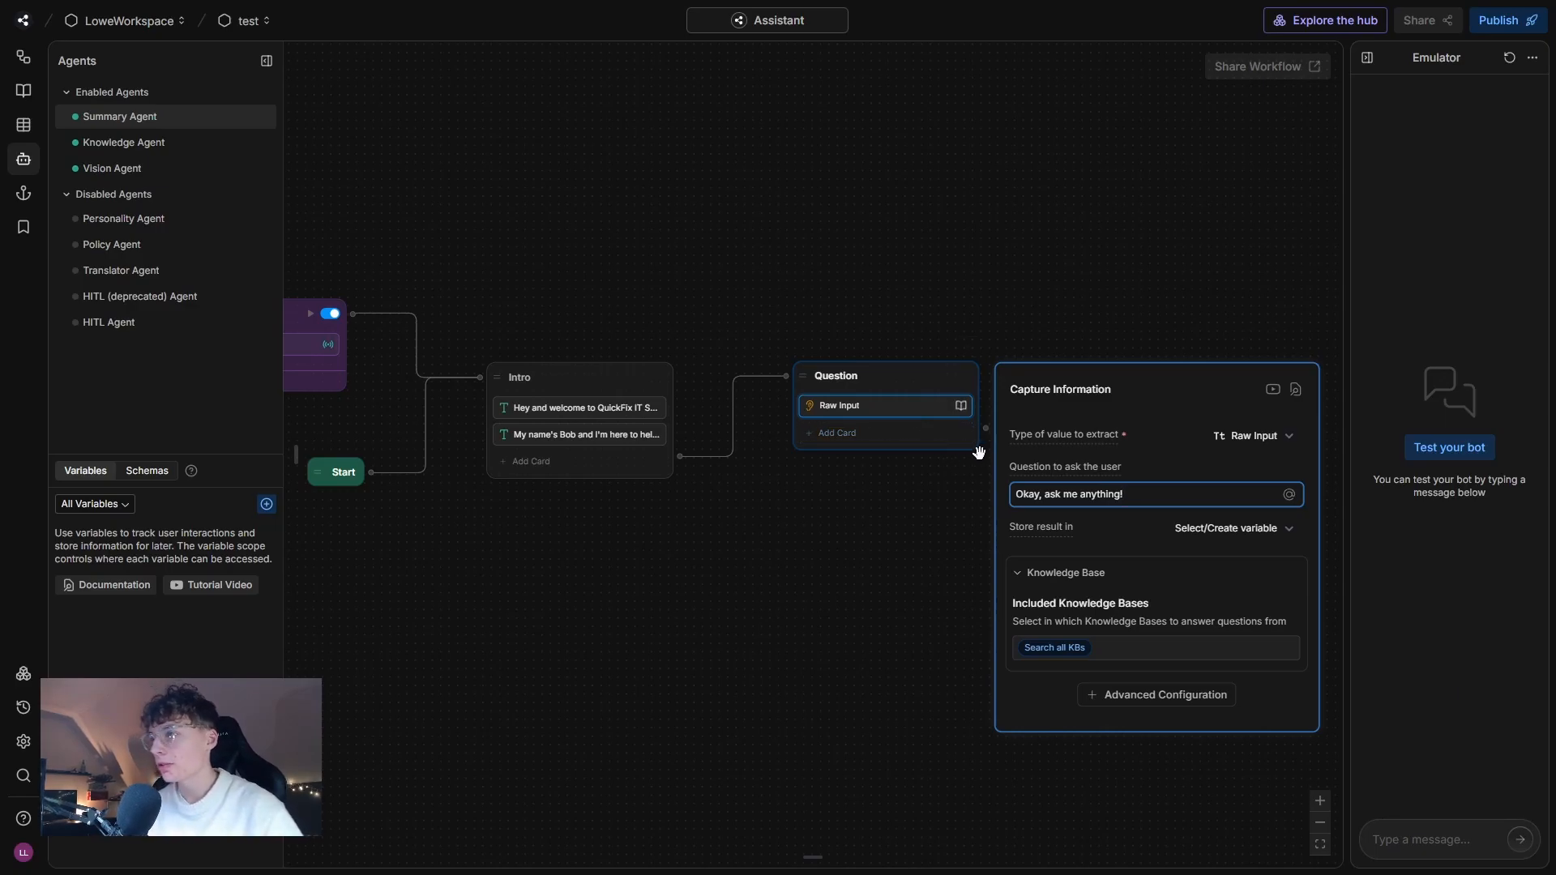
# Store the captured answer of the Raw Input card in a new workflow variable named userQuestion.
pyautogui.click(1240, 540)
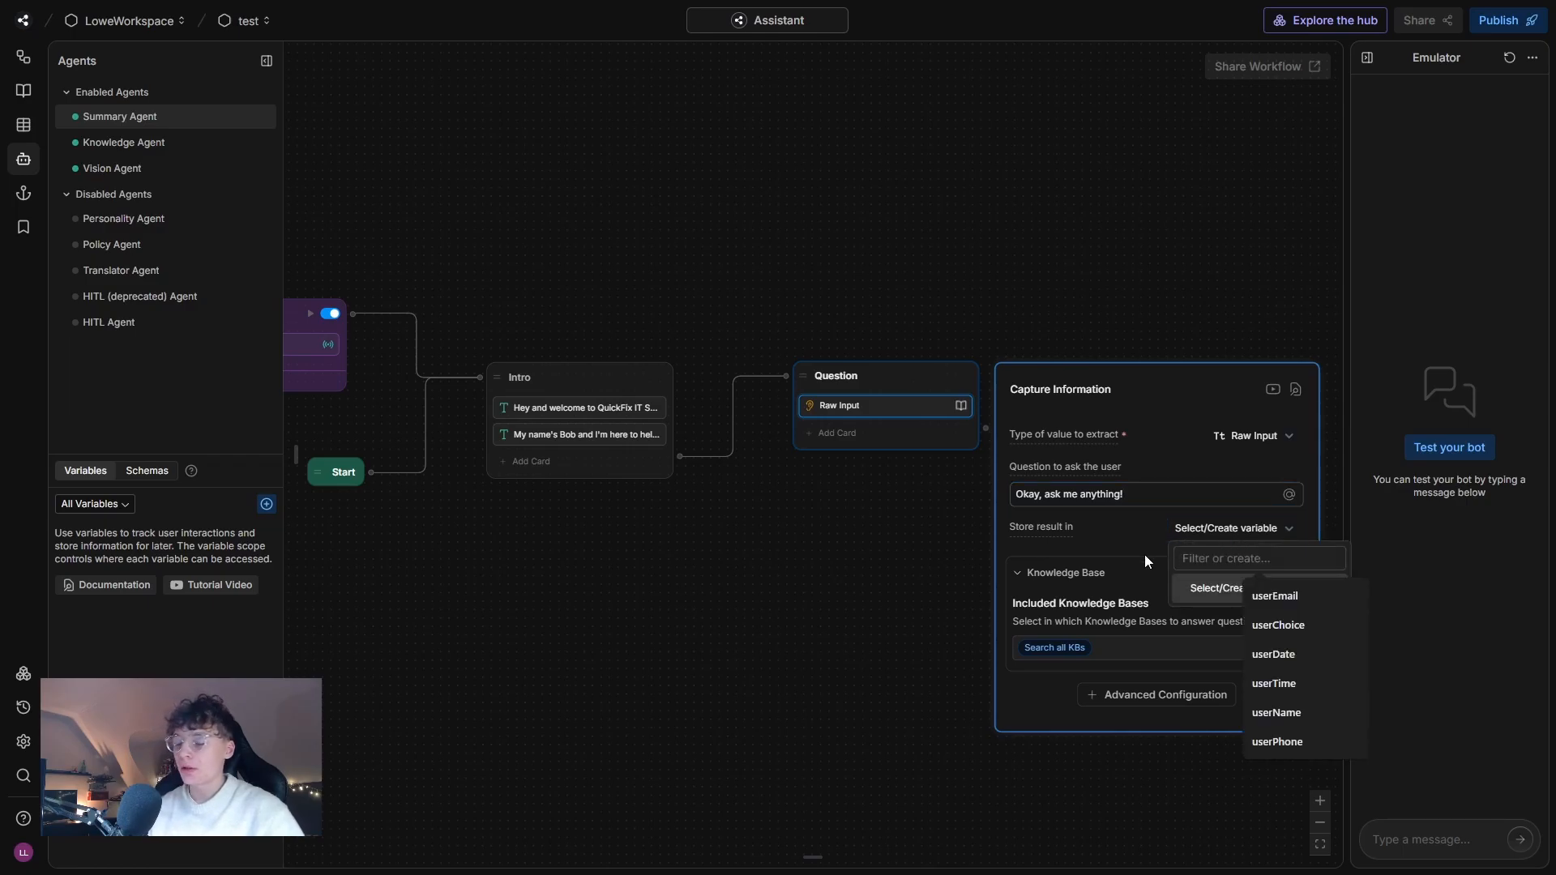
pyautogui.write('userQues')
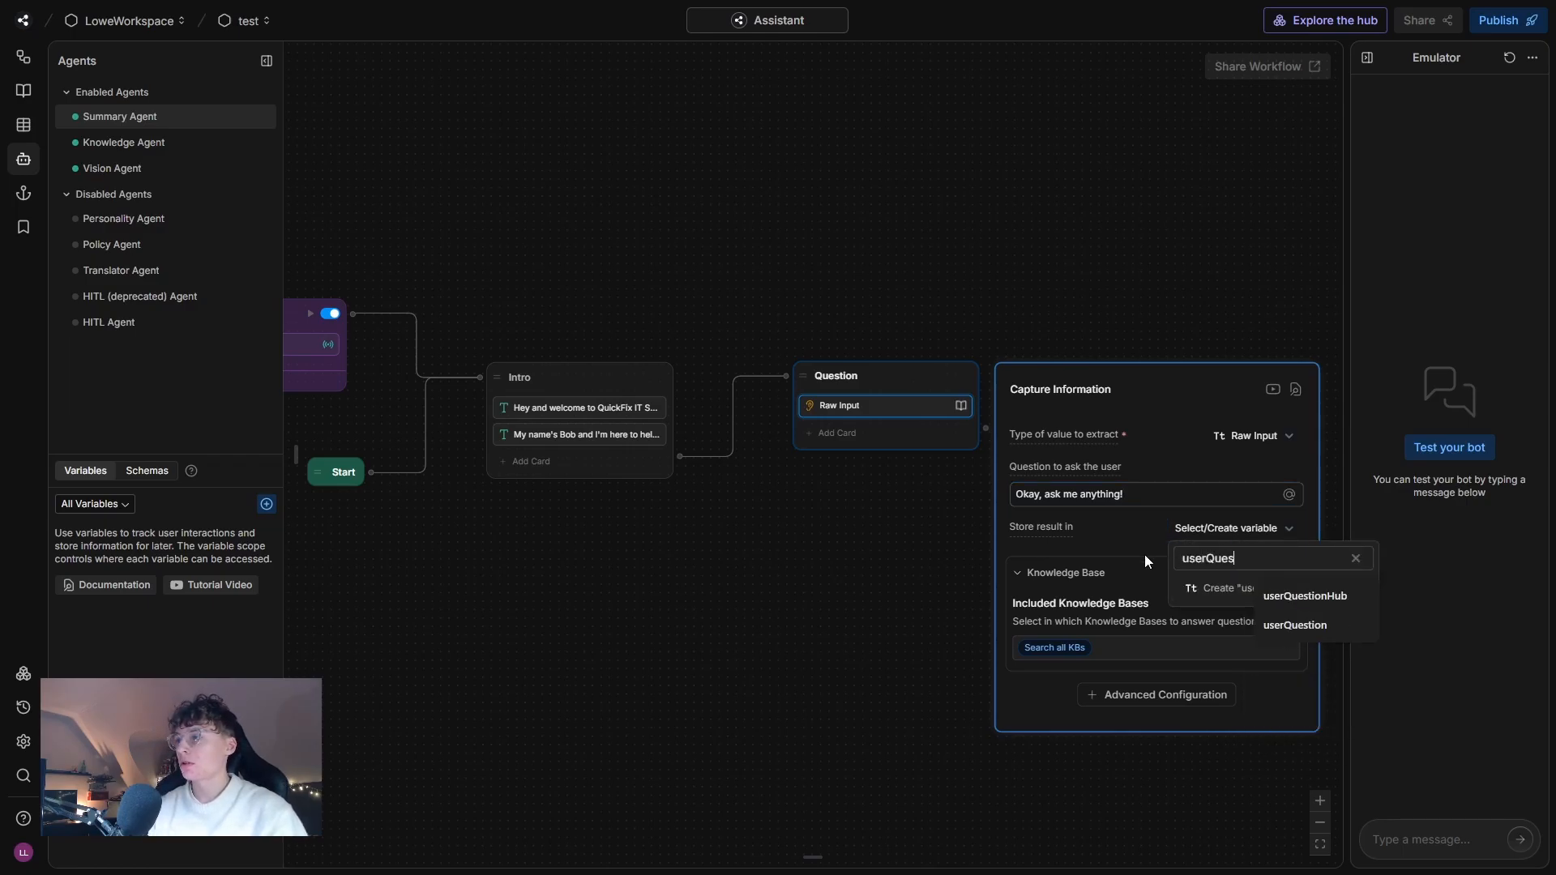
pyautogui.write('tion')
pyautogui.click(1172, 588)
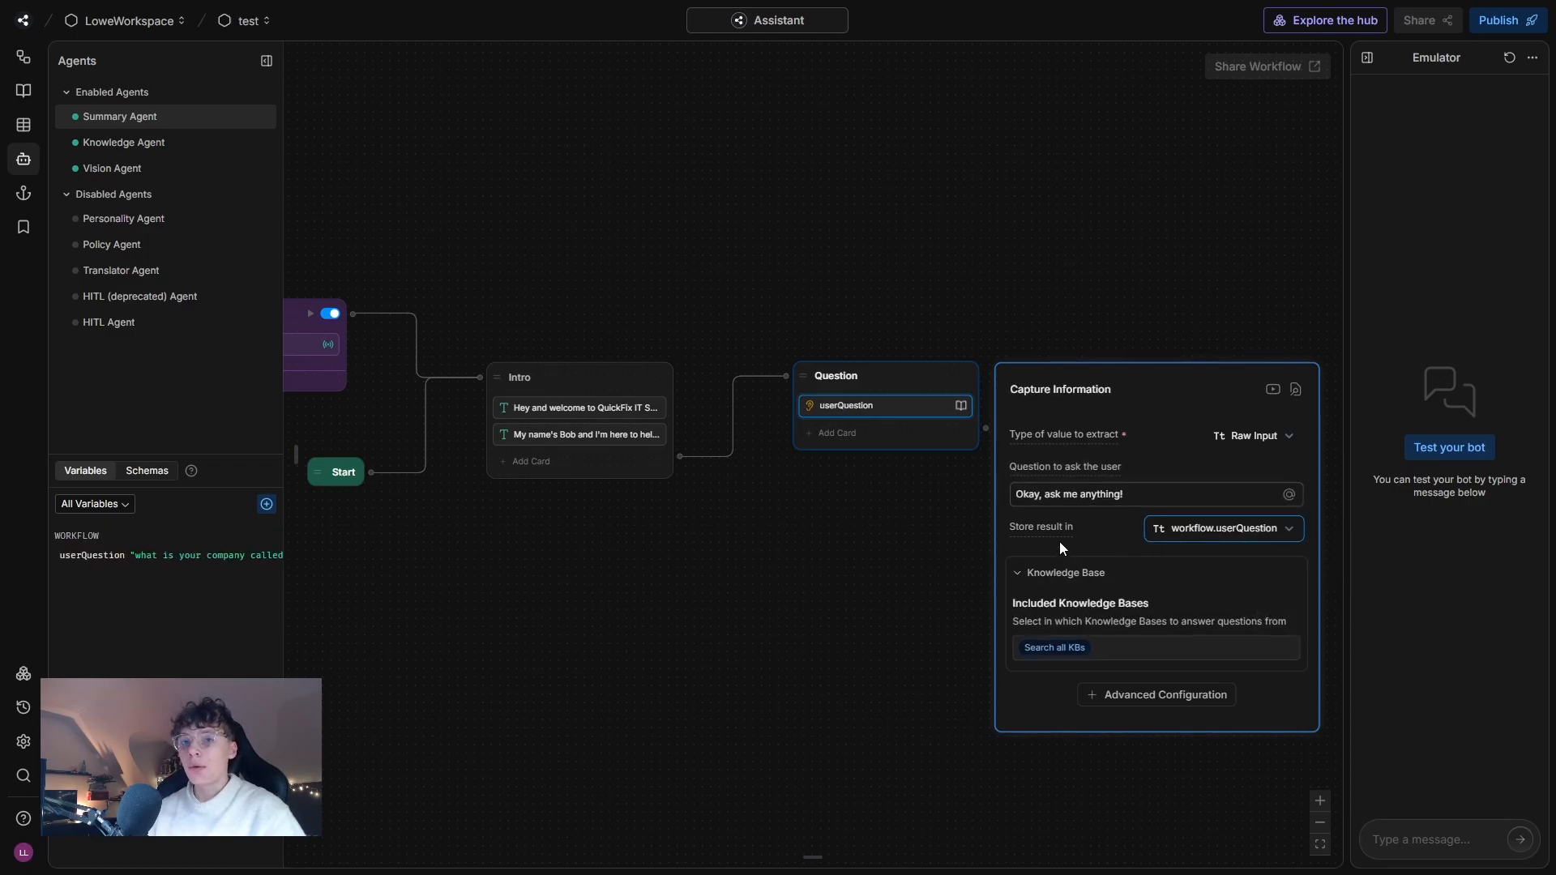
# Disable the knowledge base search for the userQuestion capture card and close its settings.
pyautogui.click(1067, 646)
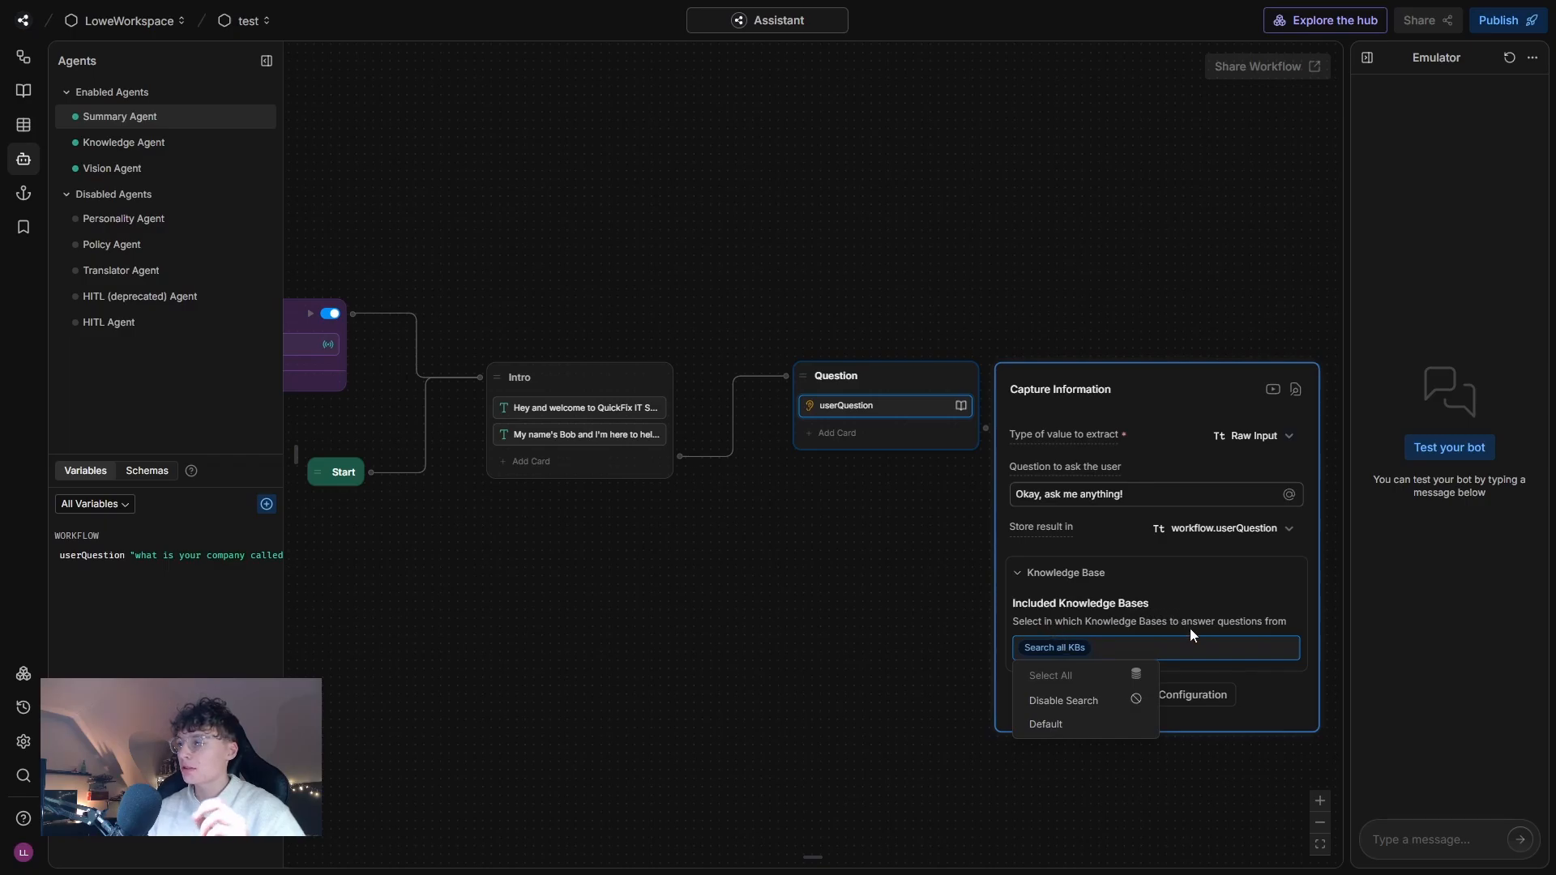
pyautogui.click(1078, 702)
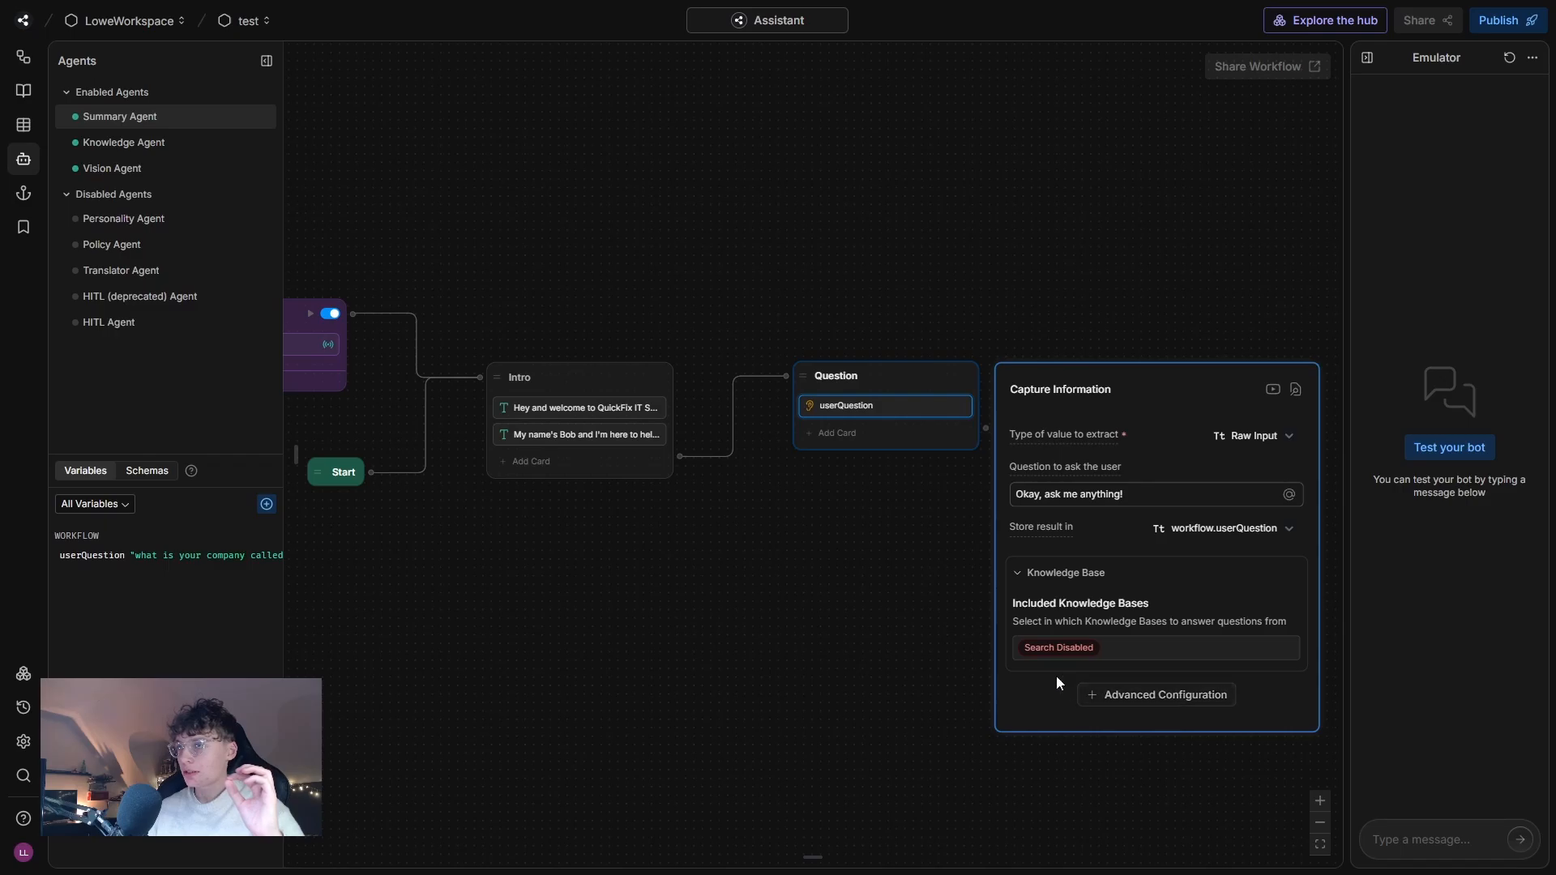
pyautogui.click(928, 611)
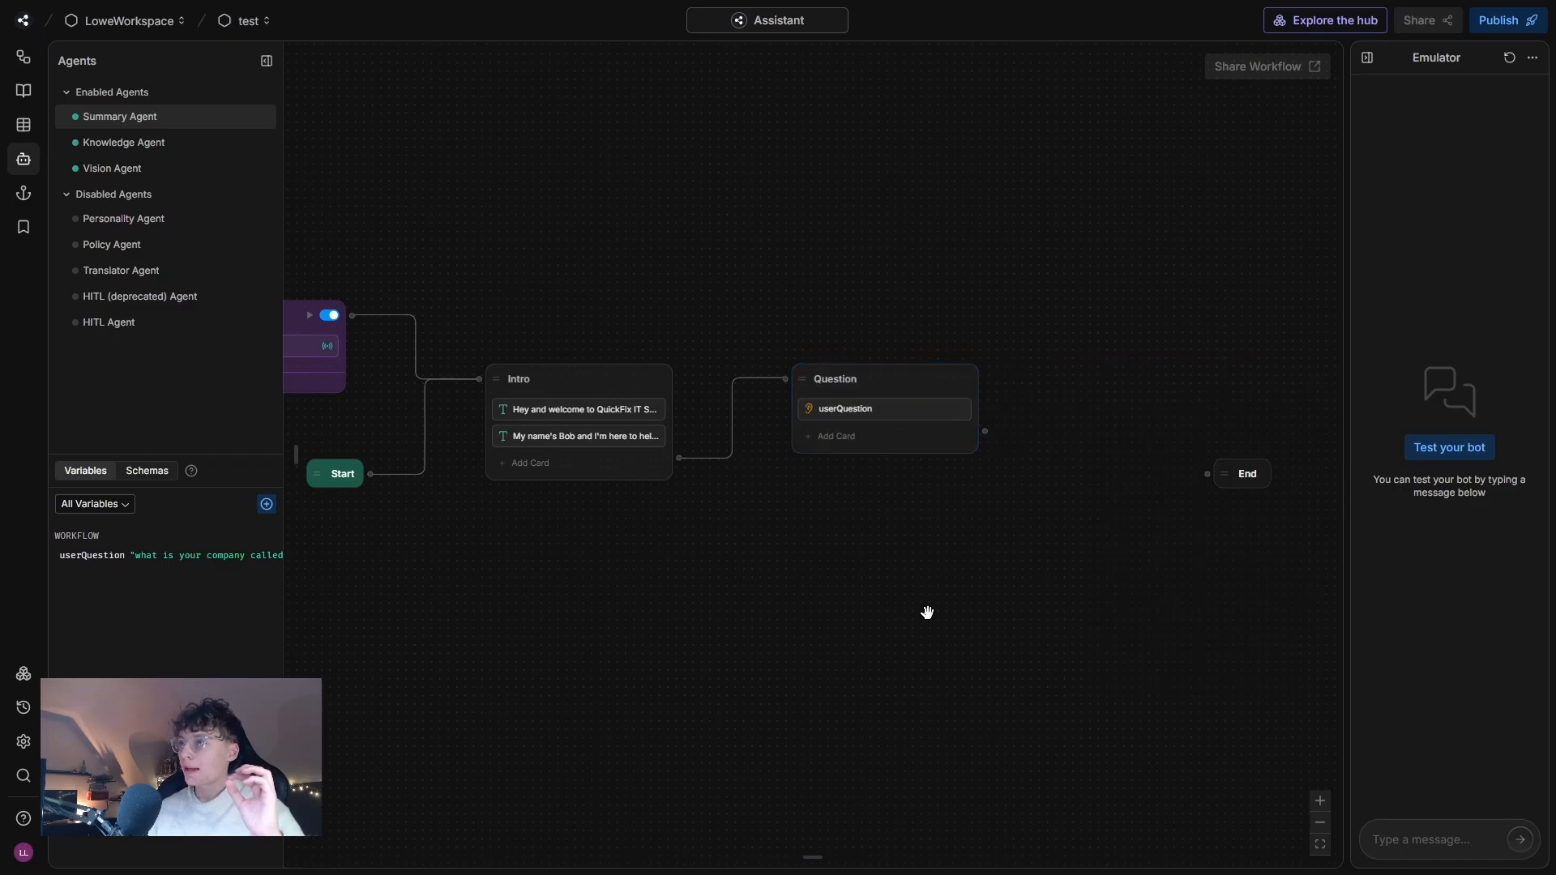
# Add a Query Knowledge Bases card below the userQuestion card in the Question node.
pyautogui.click(868, 443)
pyautogui.scroll(-6, 365, 729)
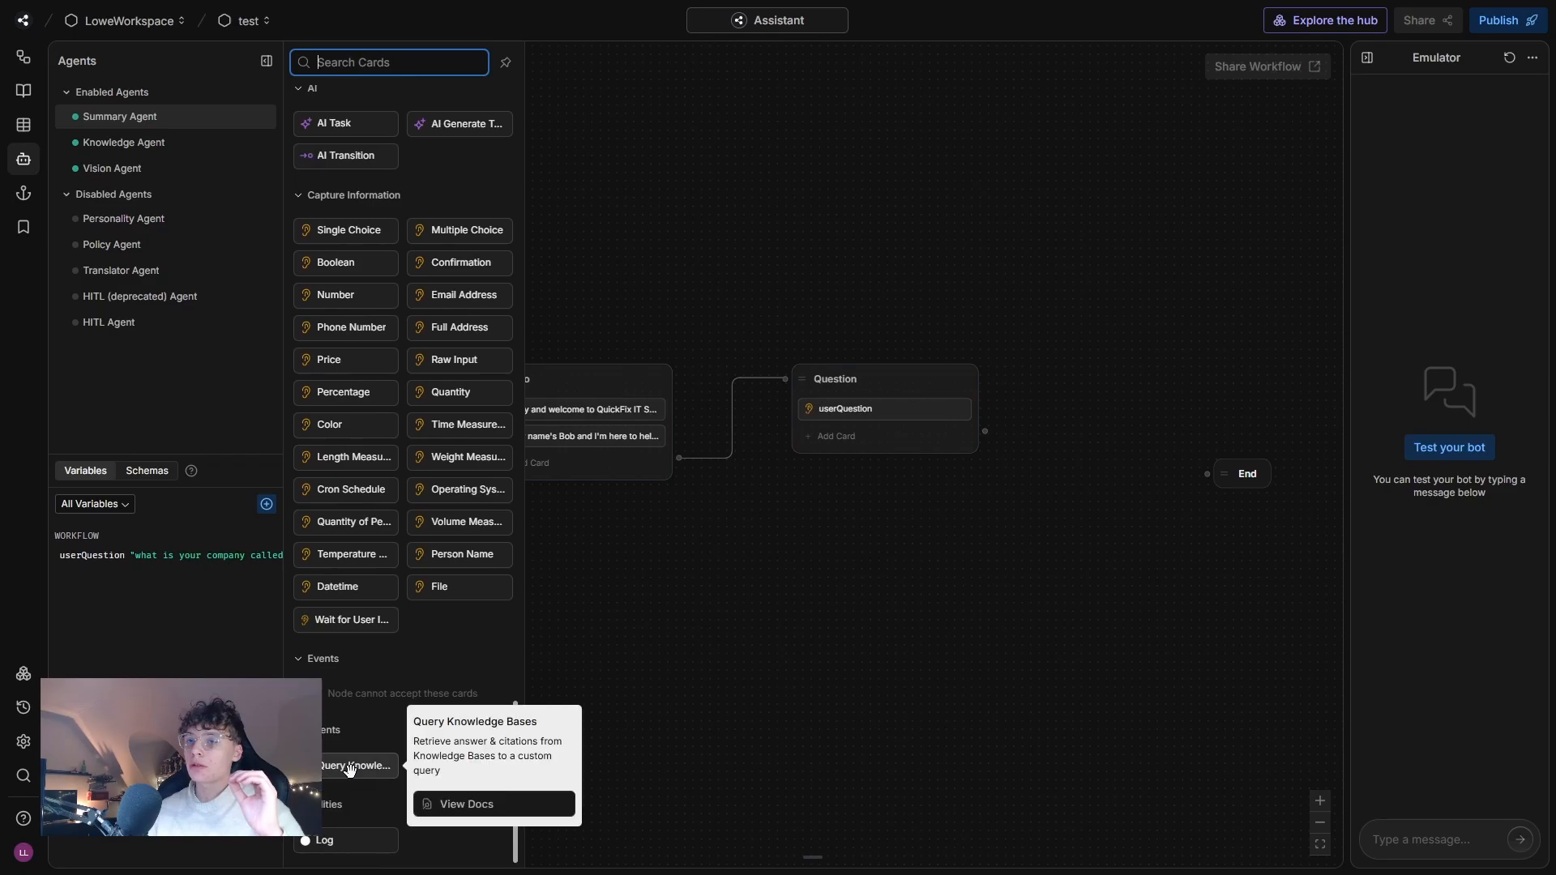
pyautogui.moveTo(351, 769); pyautogui.dragTo(843, 439)
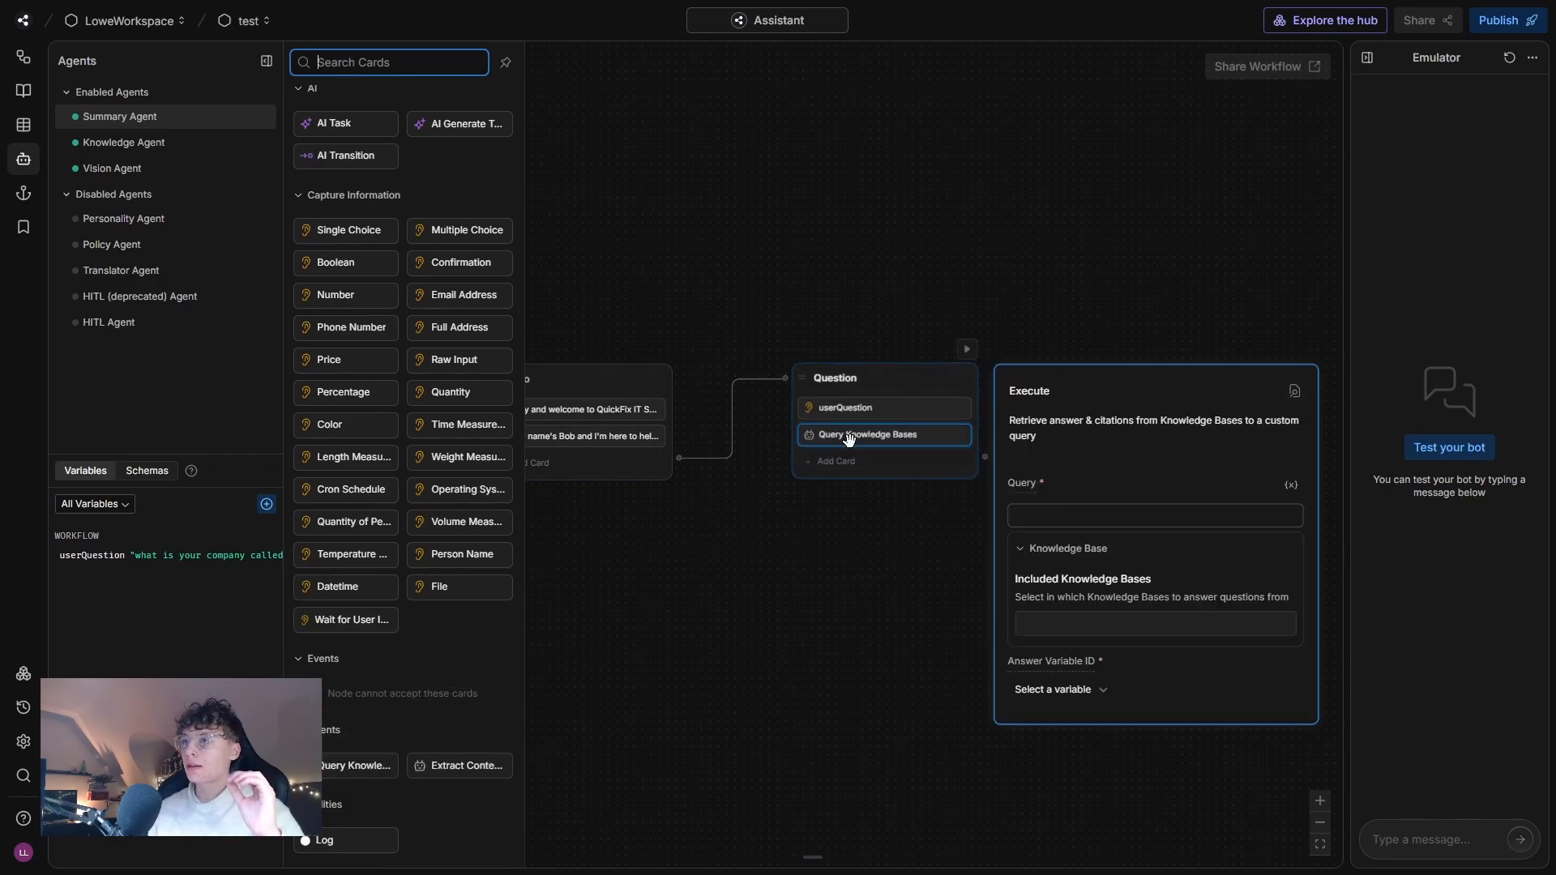
pyautogui.click(1048, 515)
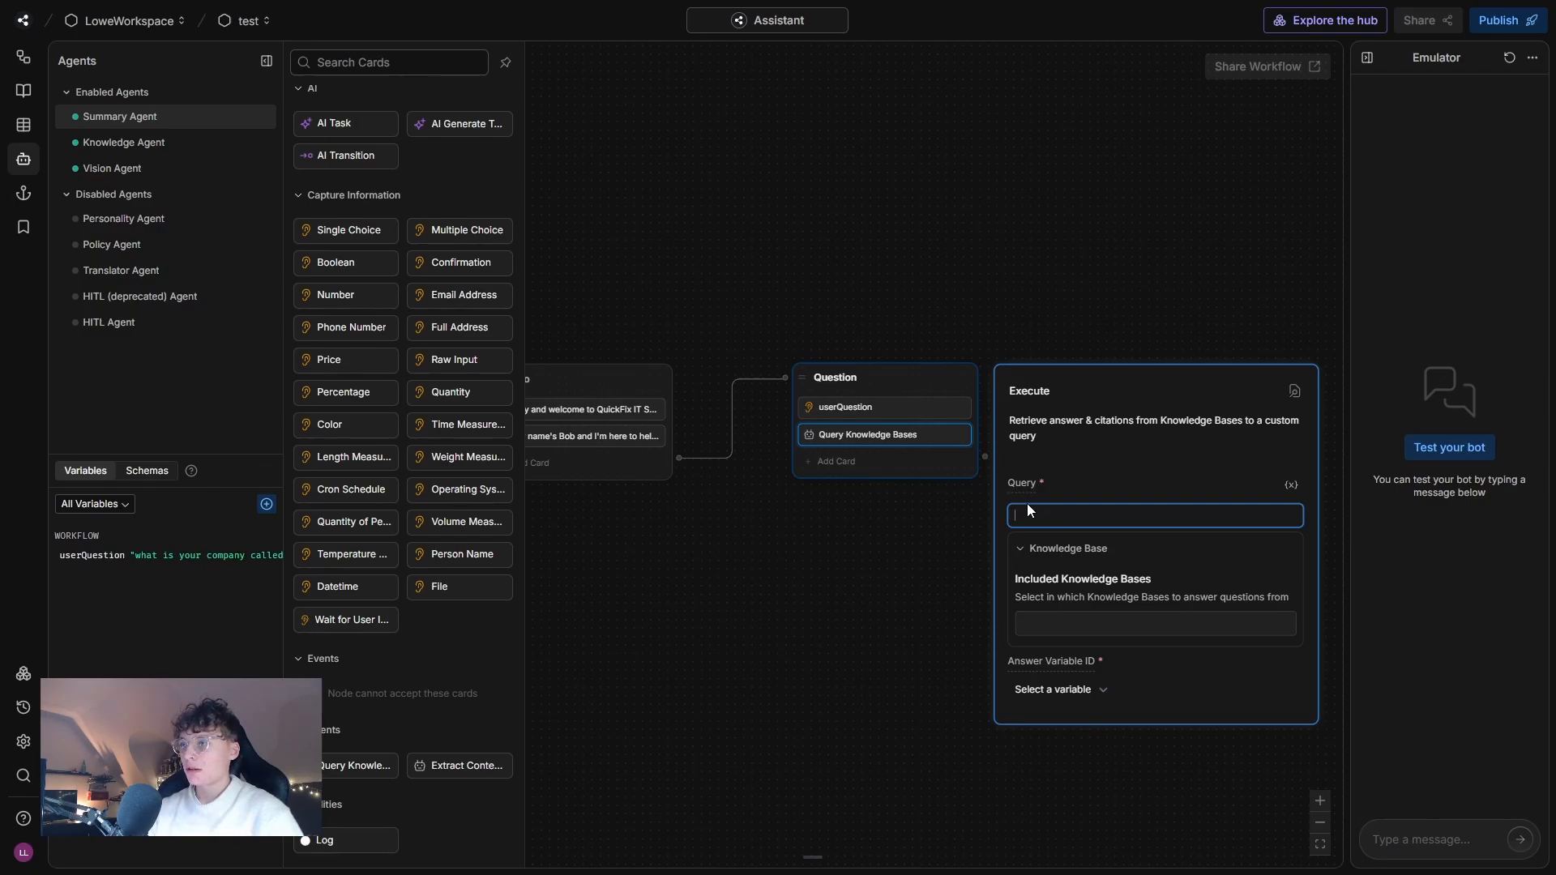
pyautogui.write('@workflow')
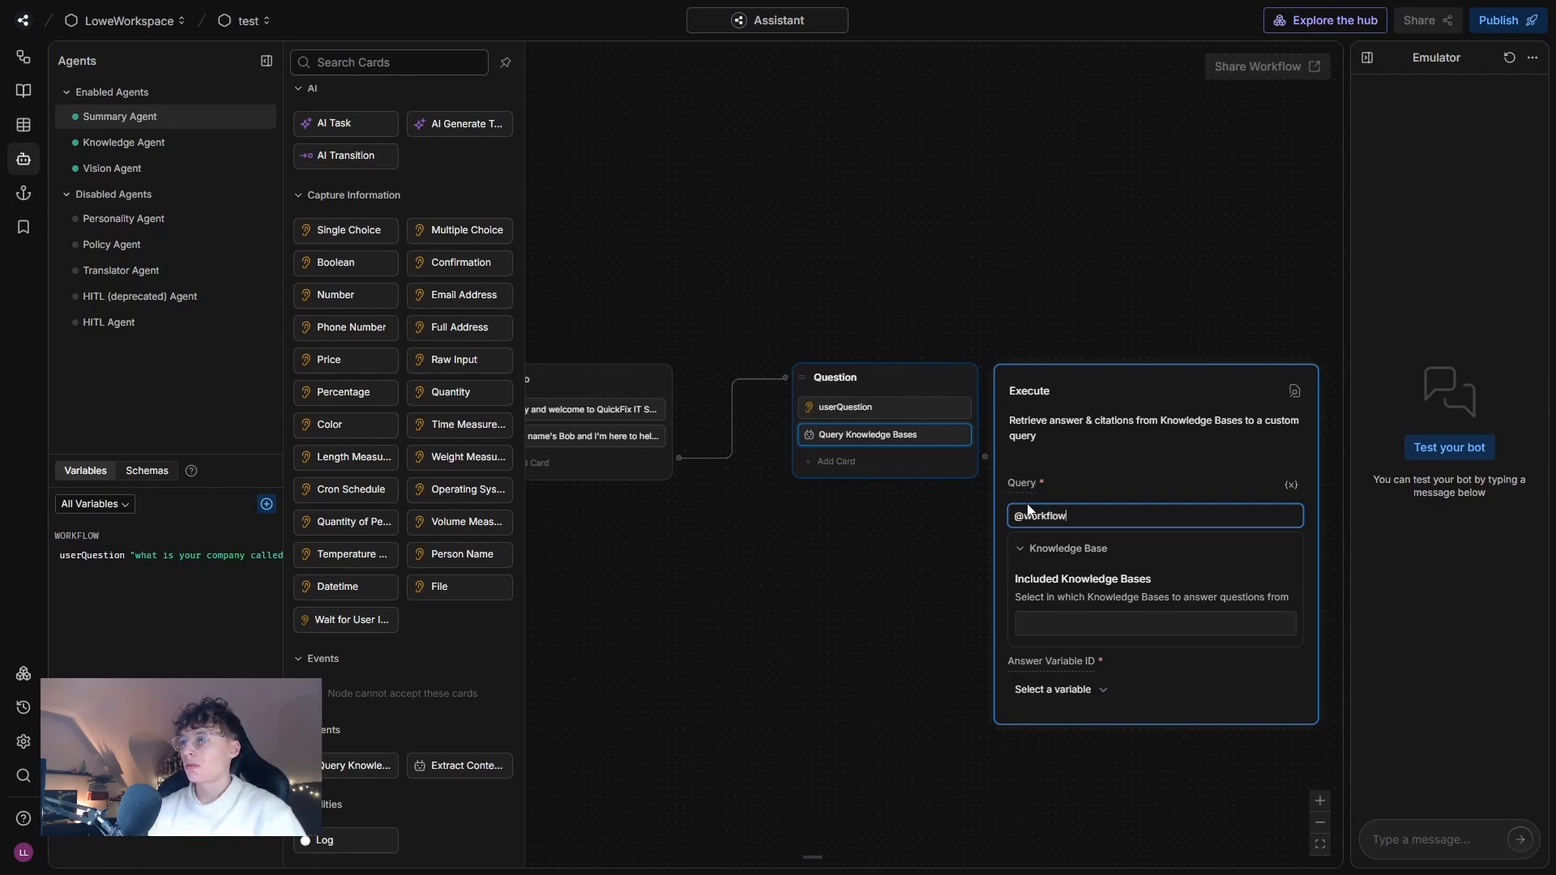
pyautogui.write('.userQuestio')
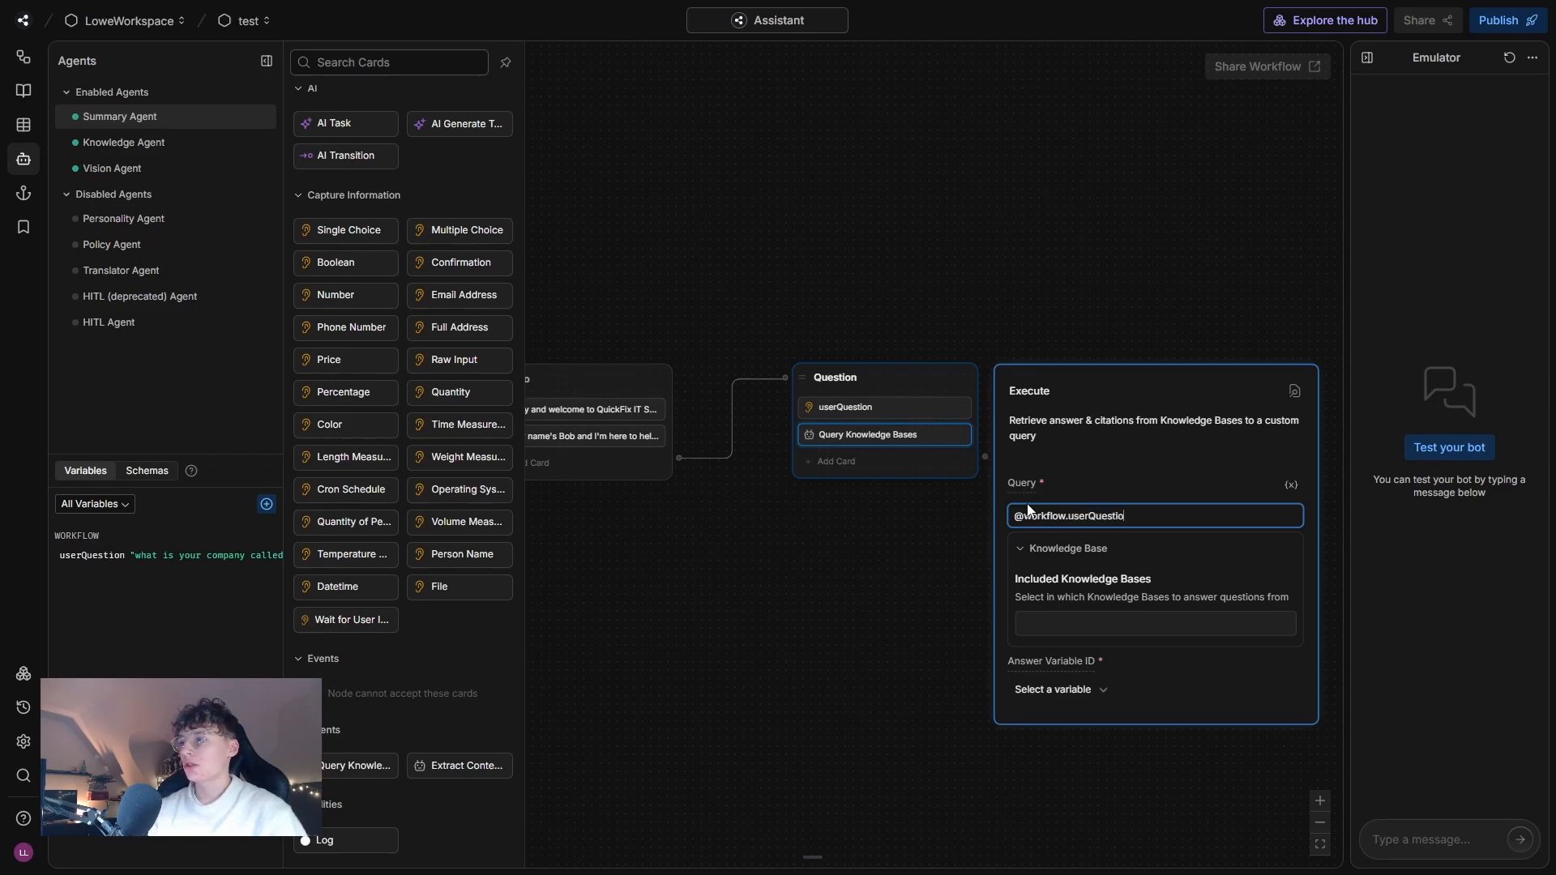
pyautogui.write('n')
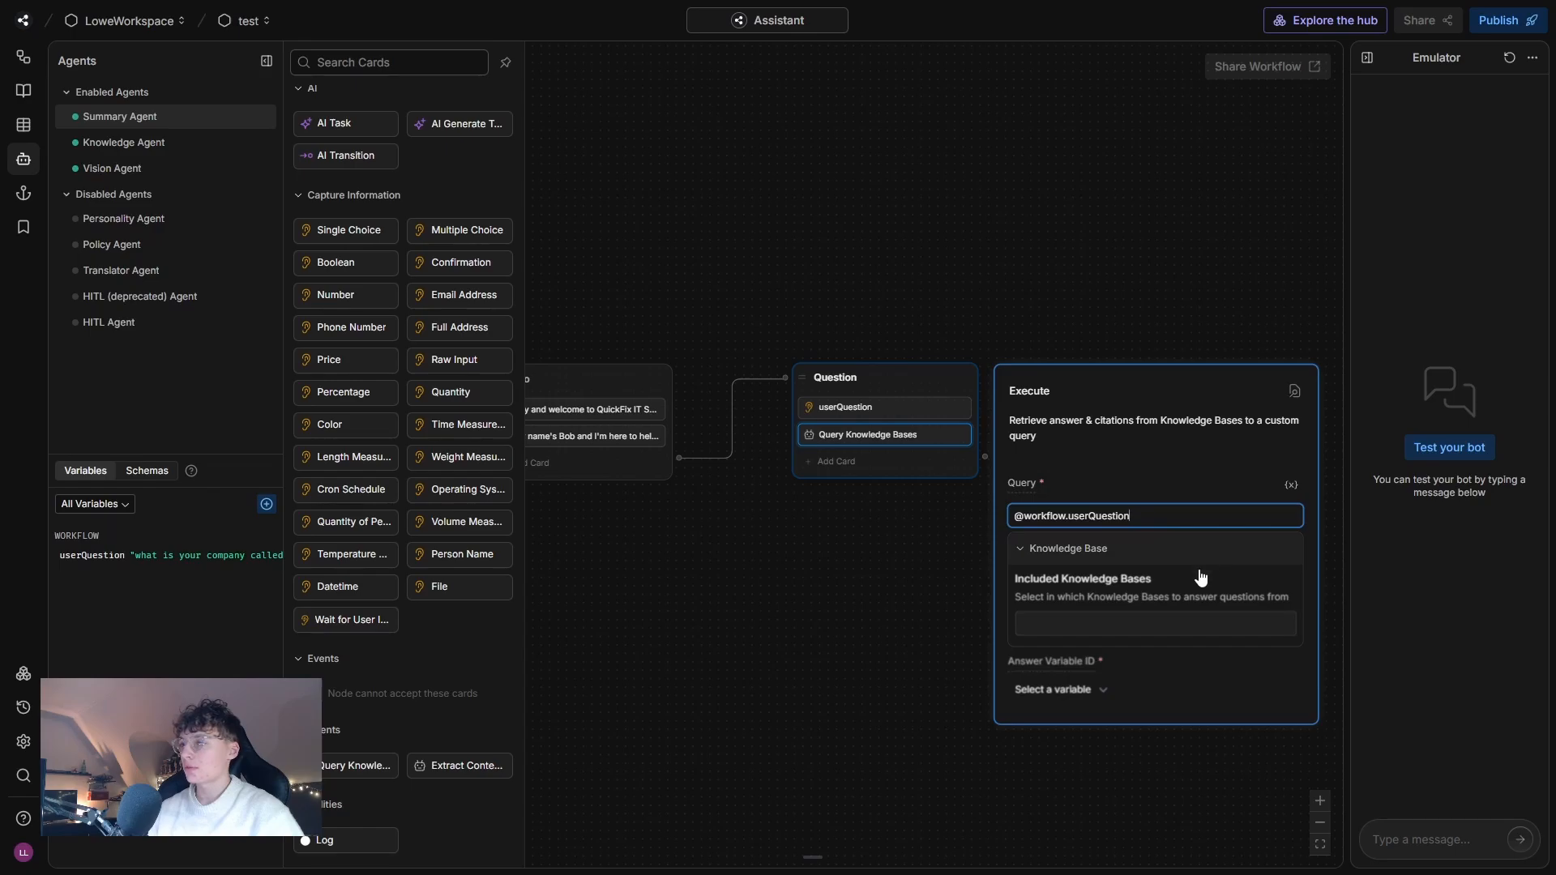
pyautogui.click(1058, 625)
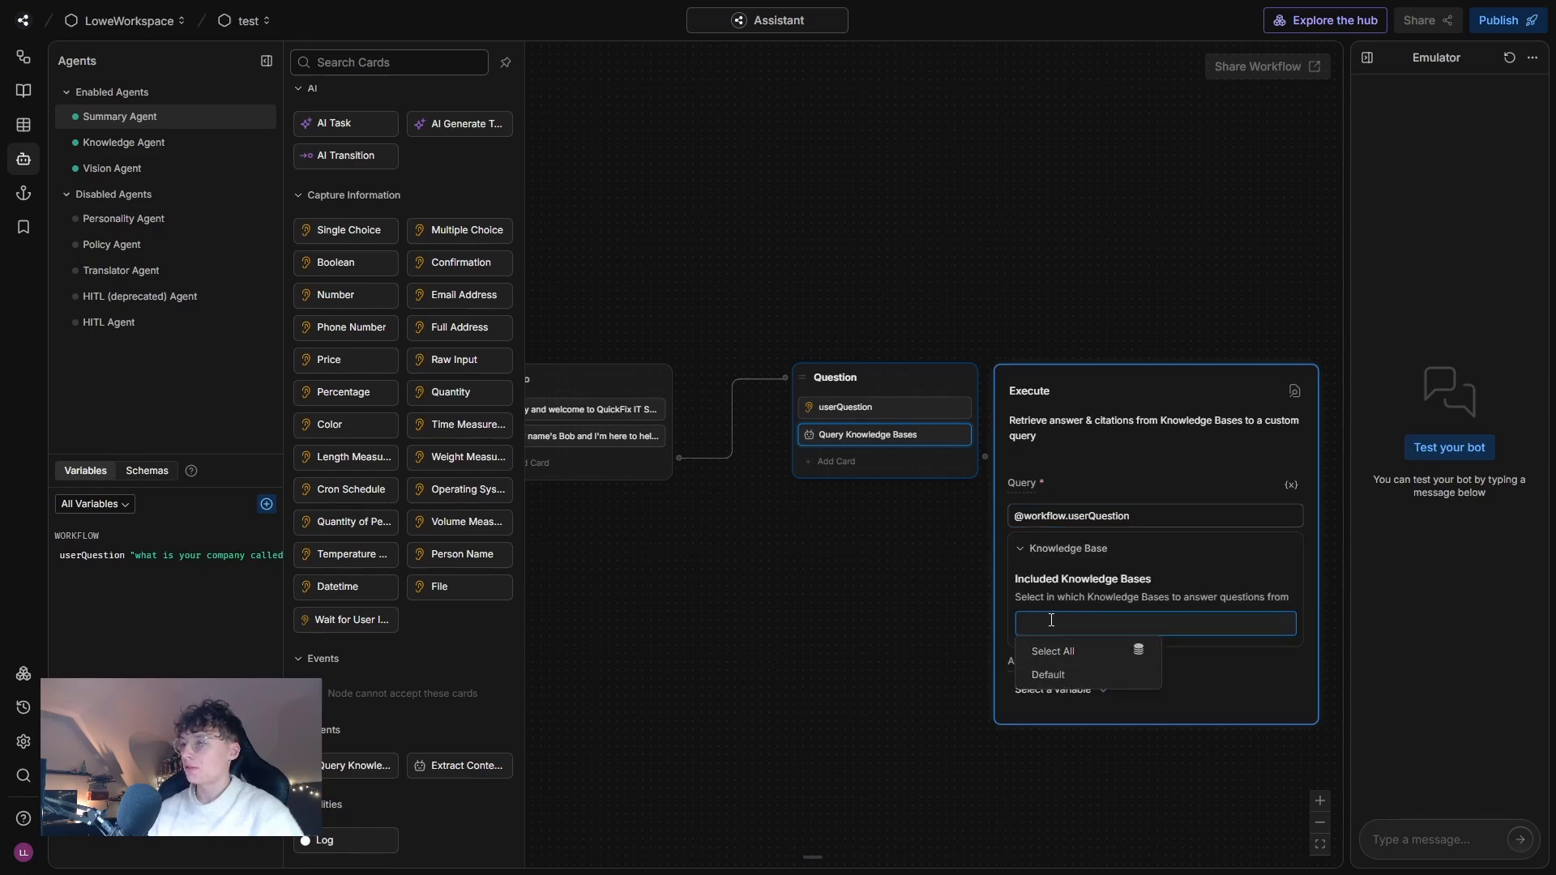
pyautogui.click(1086, 674)
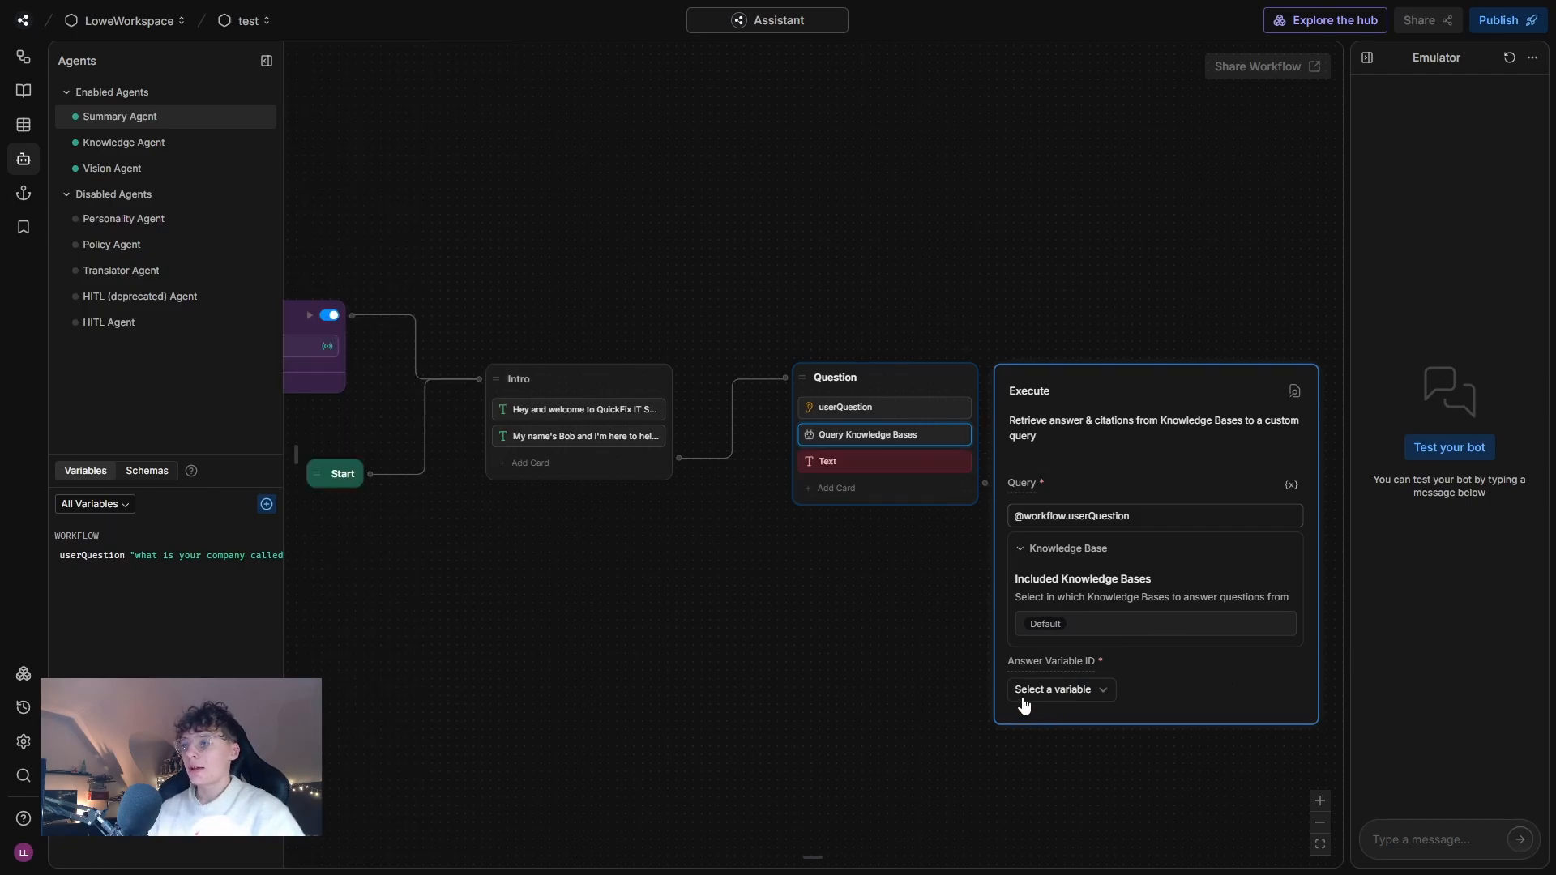
# Create a workflow-scoped String variable named botAnswer.
pyautogui.click(267, 504)
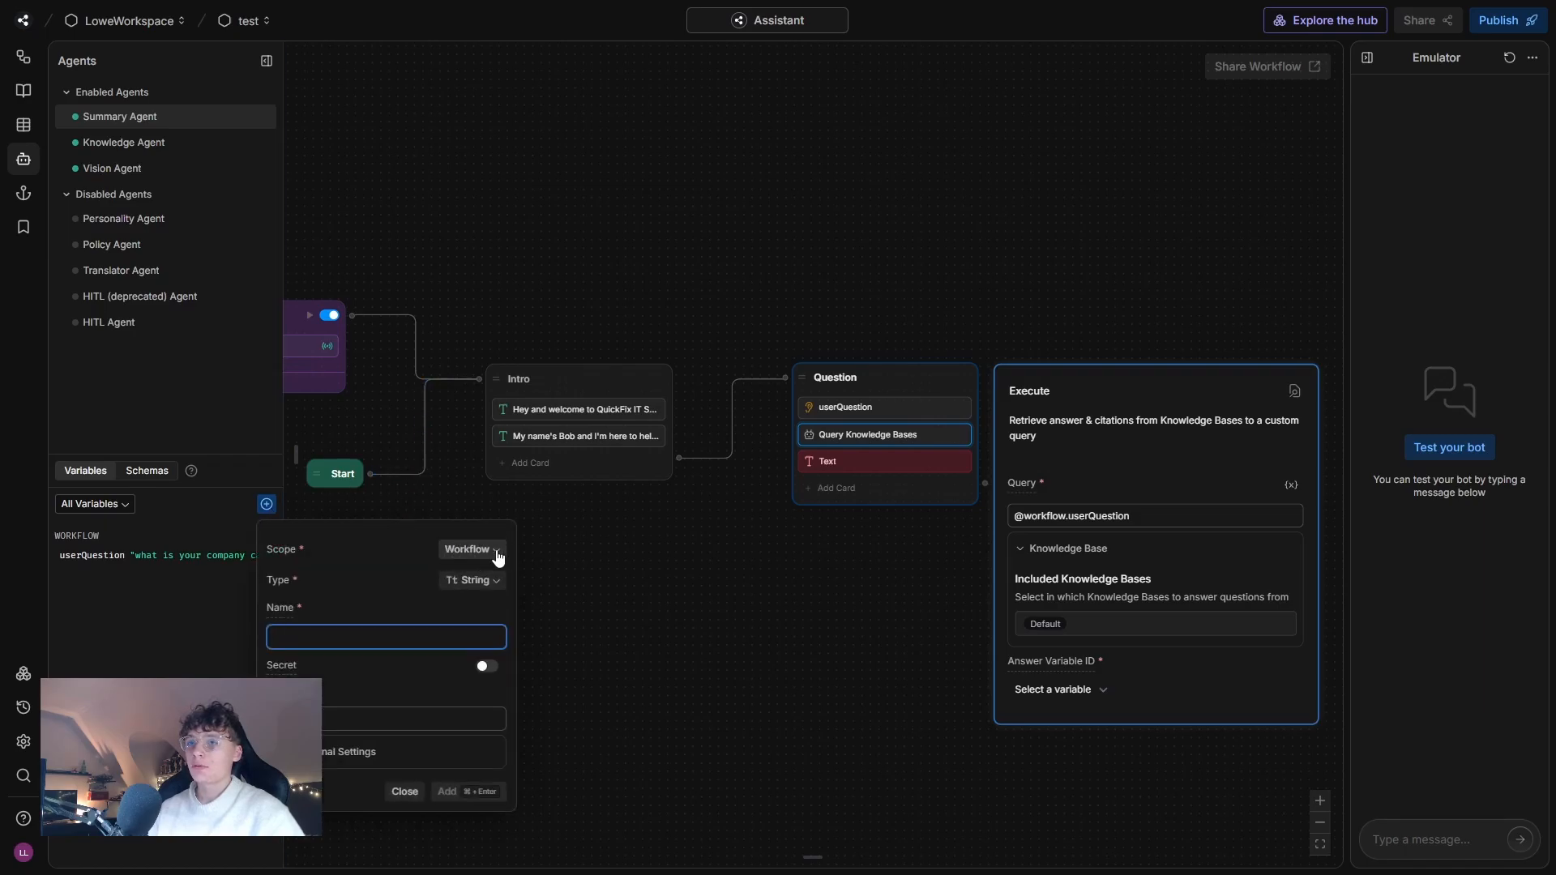
pyautogui.write('bot')
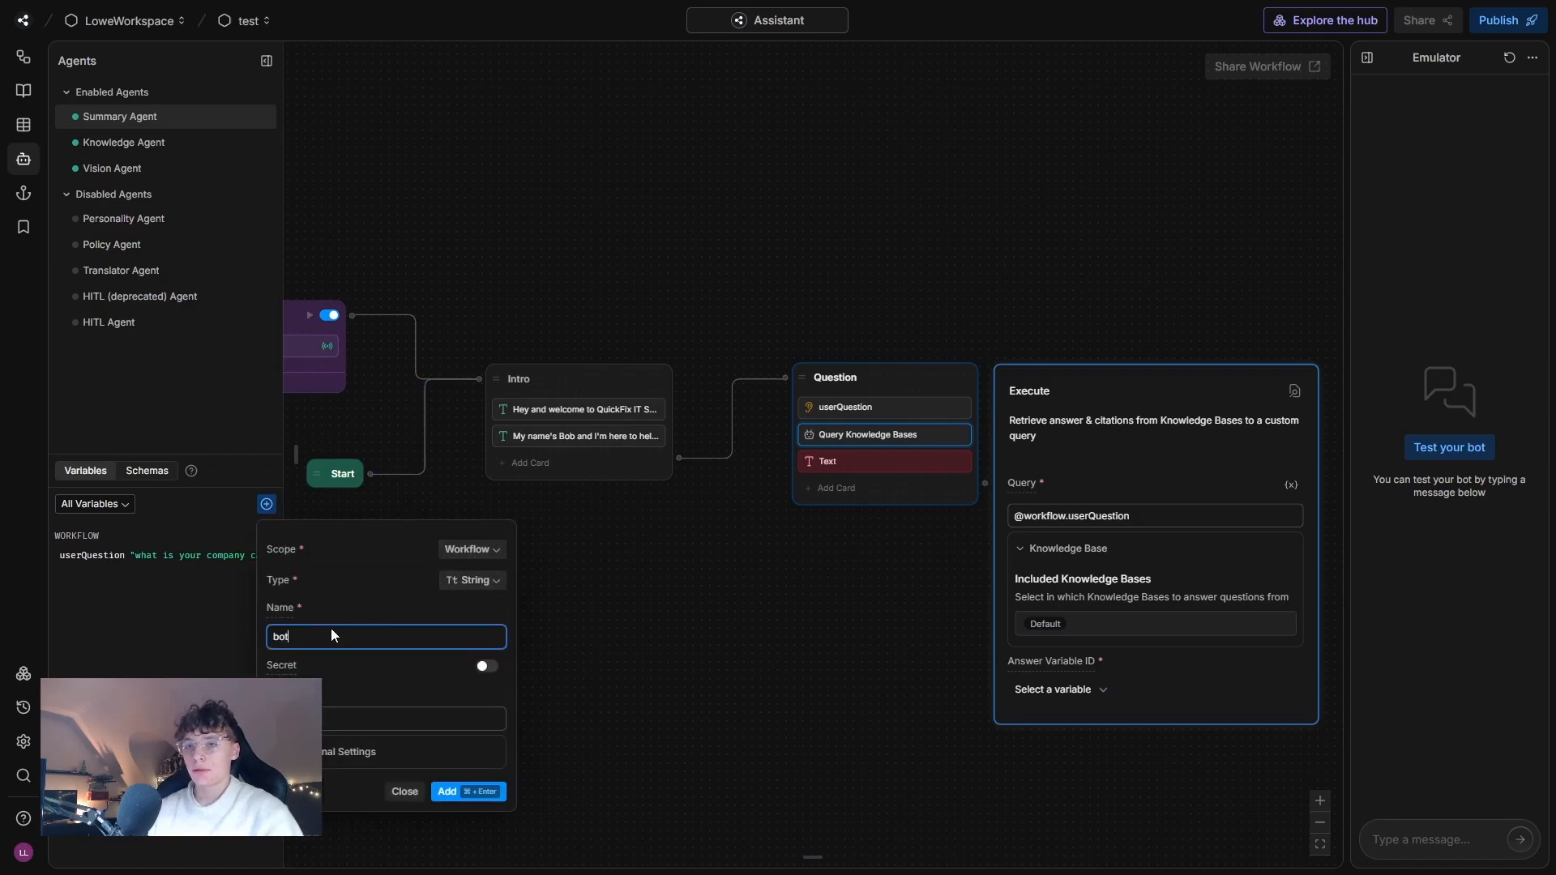
pyautogui.write('aN')
pyautogui.press('BackSpace')
pyautogui.press('BackSpace')
pyautogui.write('Anwe')
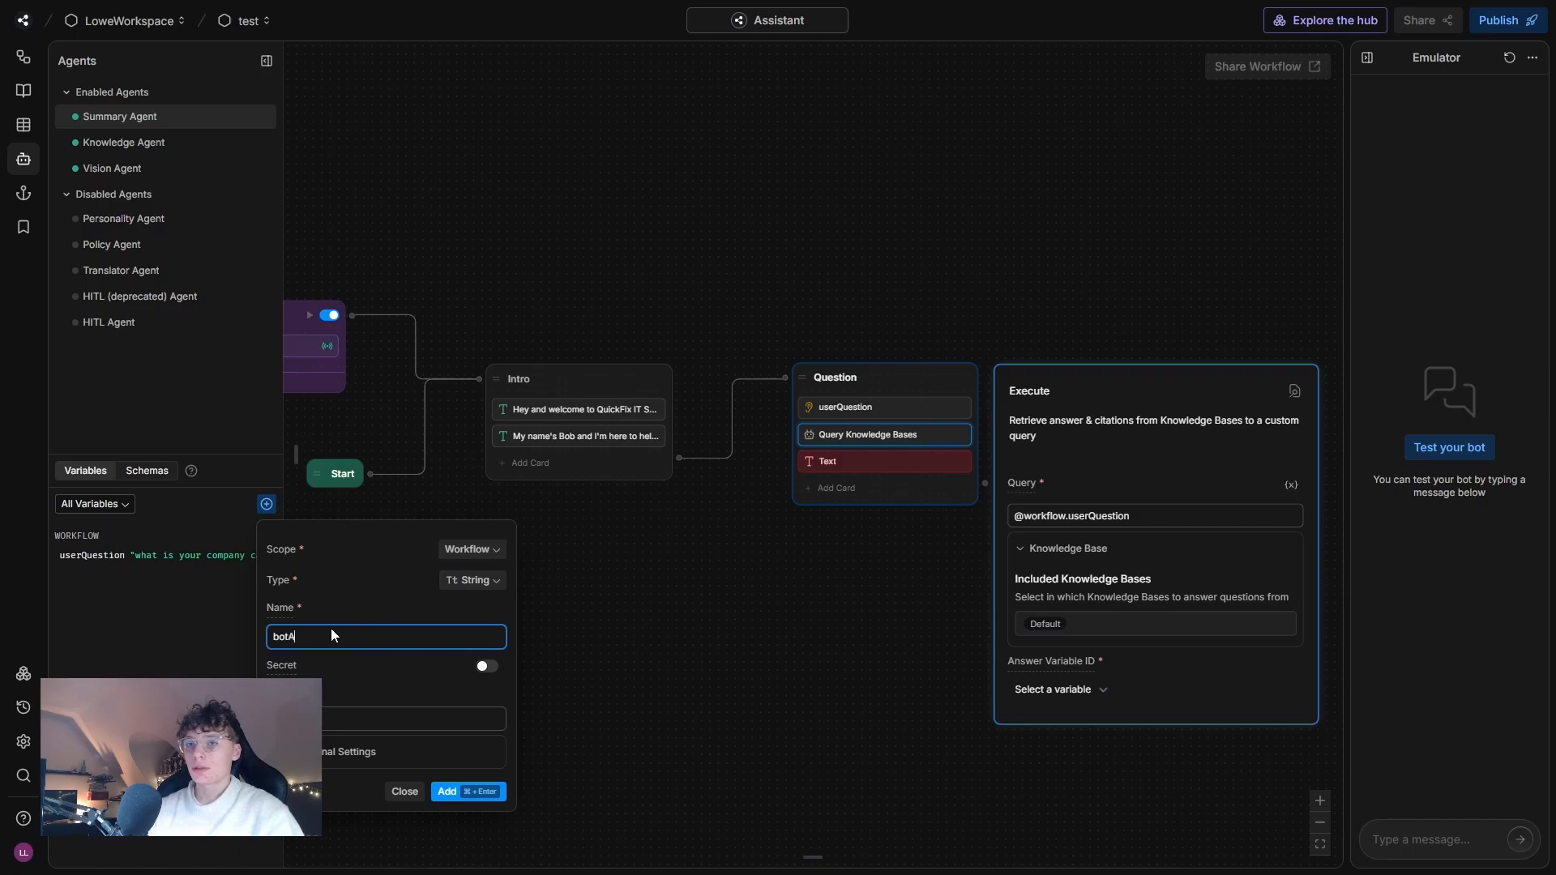
pyautogui.press('BackSpace')
pyautogui.write('wer')
pyautogui.click(464, 792)
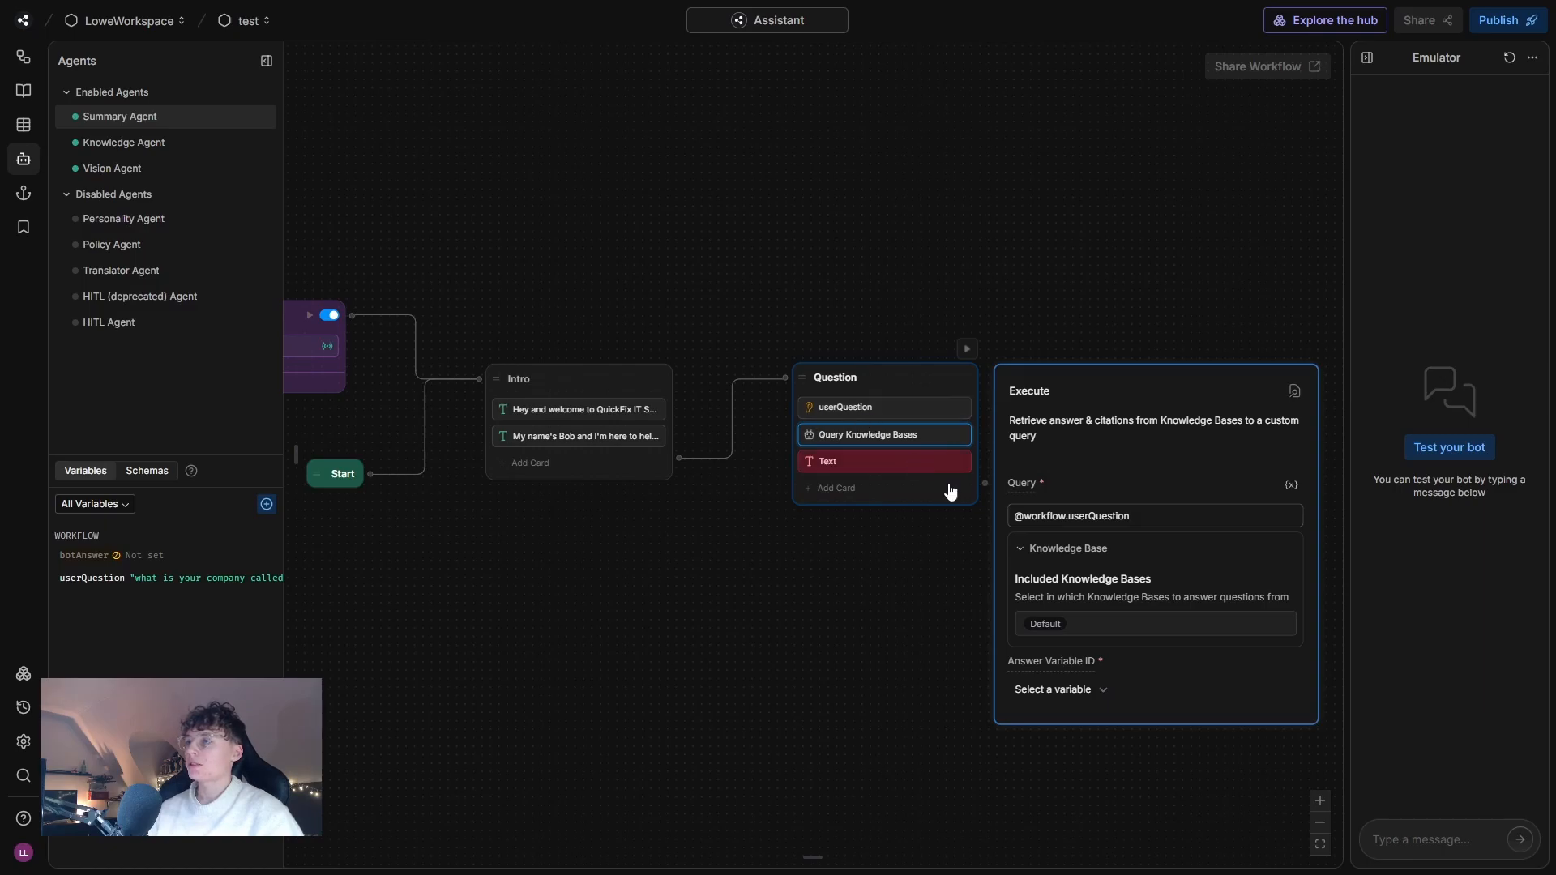
# Set the answer variable of the Query Knowledge Bases card to workflow.userQuestion and close the card's settings.
pyautogui.click(1093, 693)
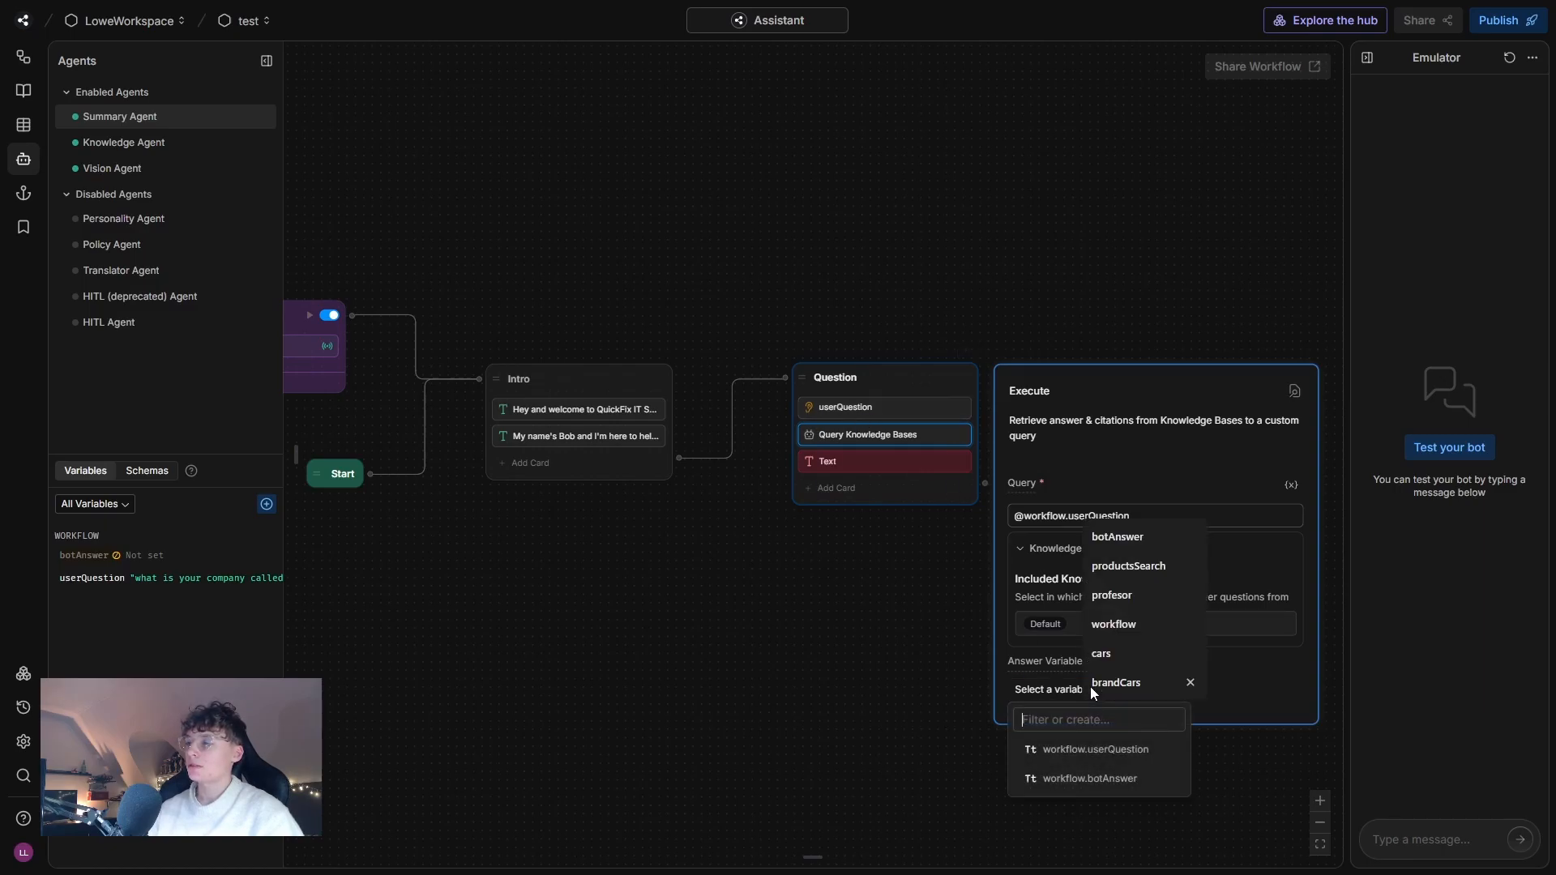
pyautogui.click(1102, 780)
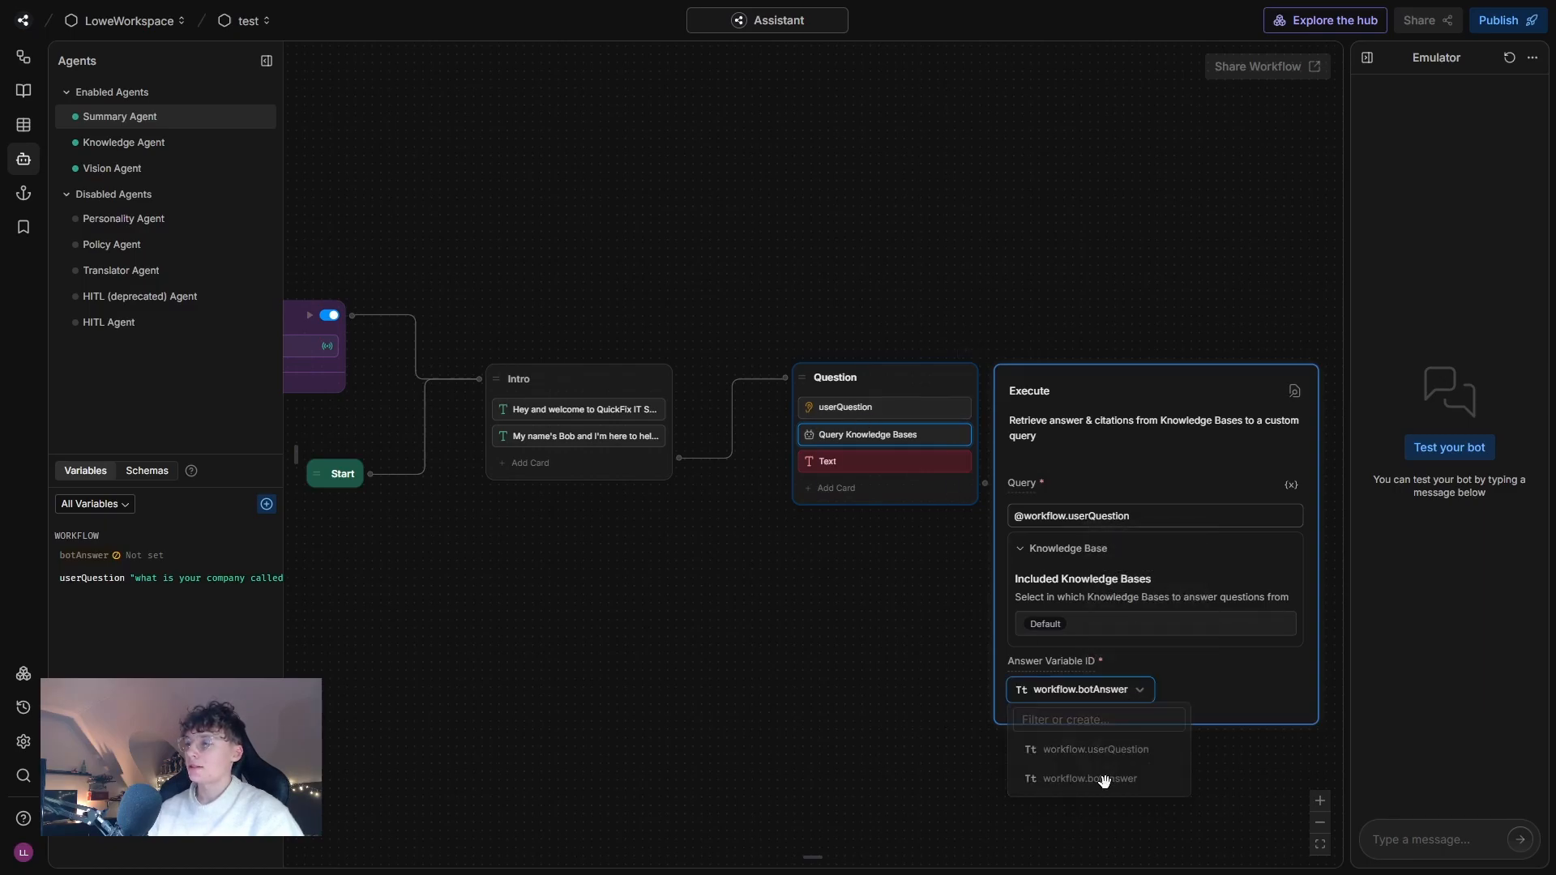
pyautogui.click(890, 655)
pyautogui.moveTo(826, 462)
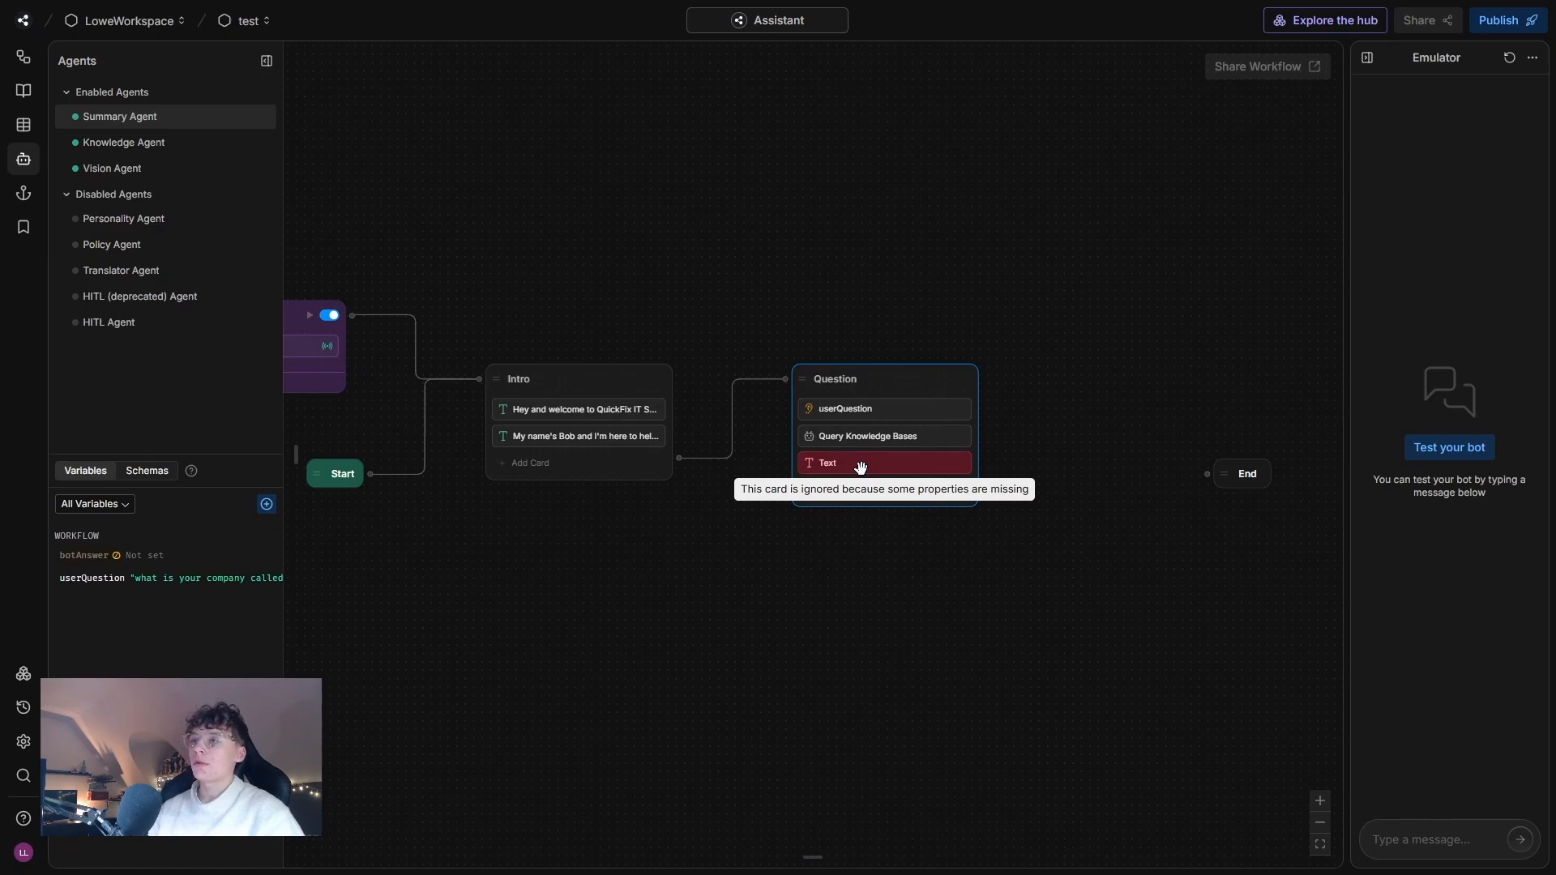
pyautogui.click(860, 467)
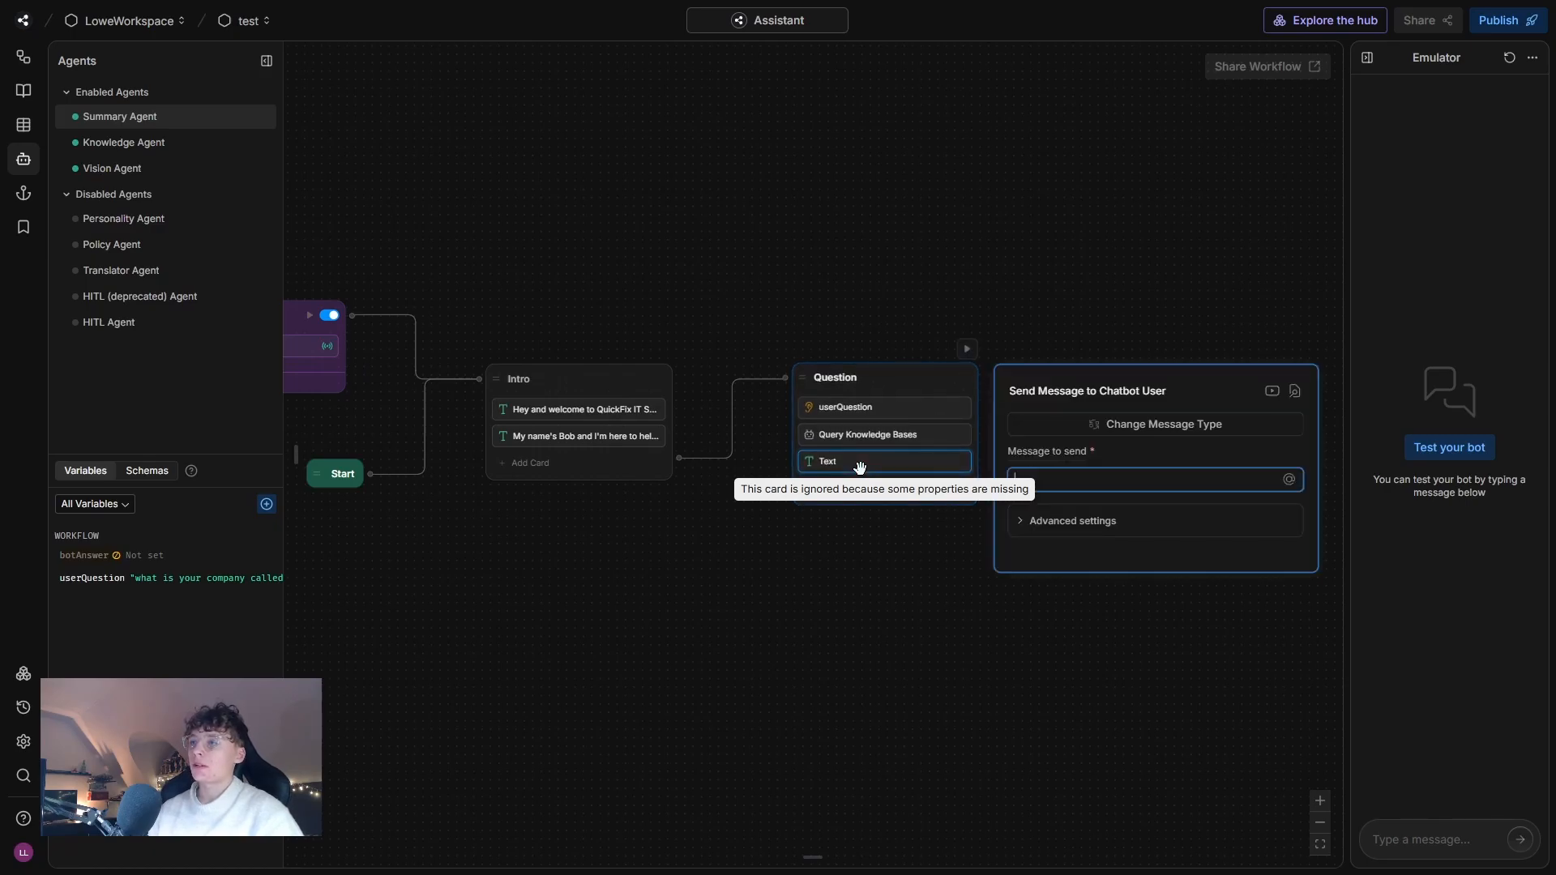
pyautogui.click(1288, 481)
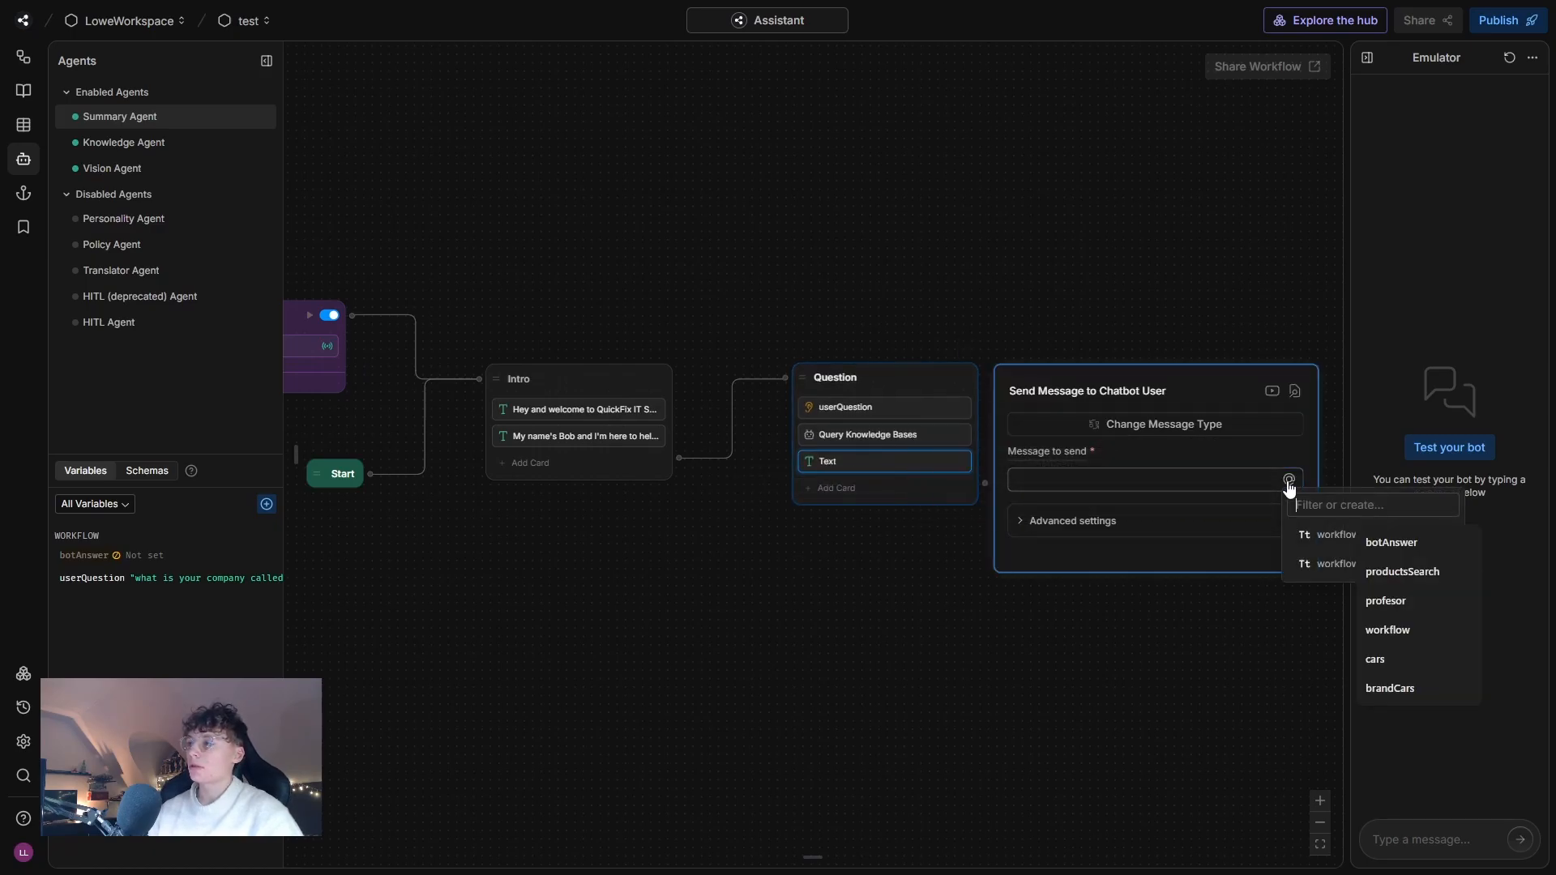
pyautogui.click(1315, 567)
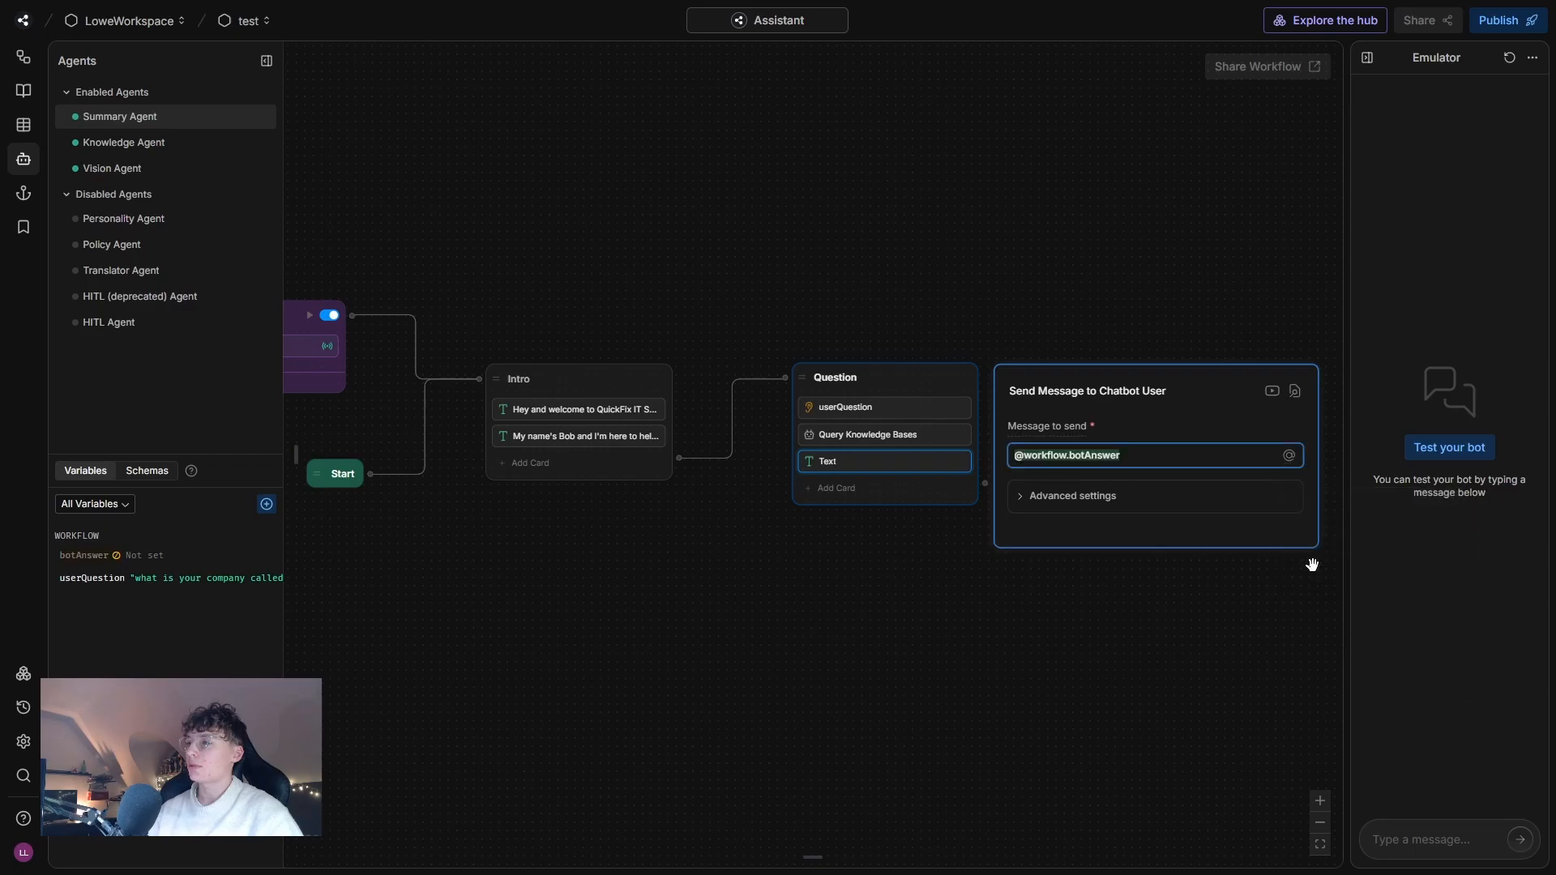
pyautogui.click(1070, 559)
pyautogui.click(952, 462)
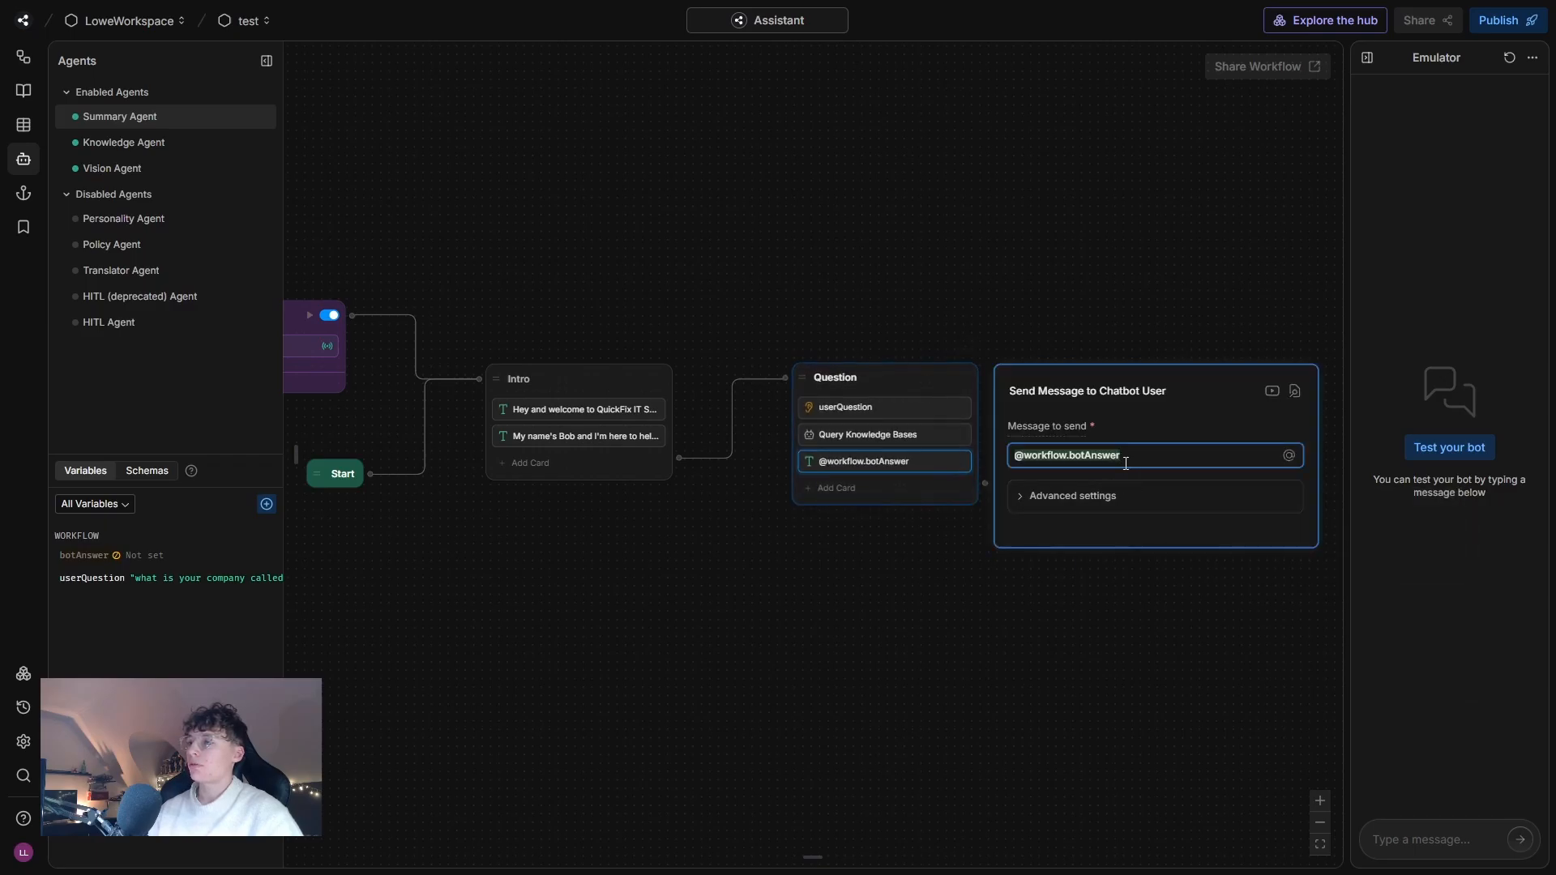
pyautogui.click(898, 516)
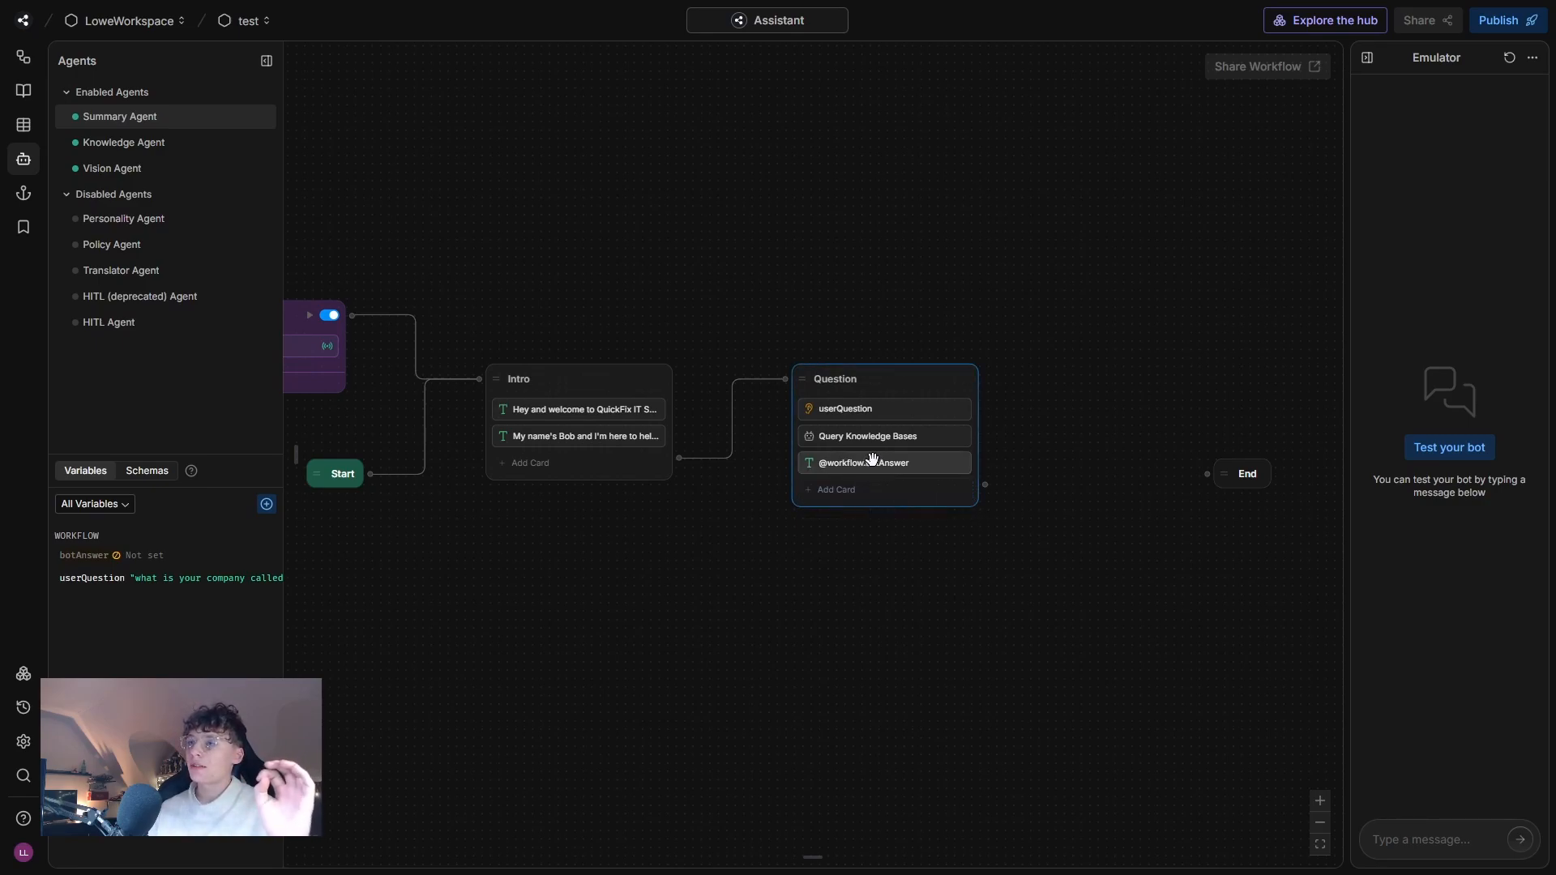
pyautogui.click(866, 493)
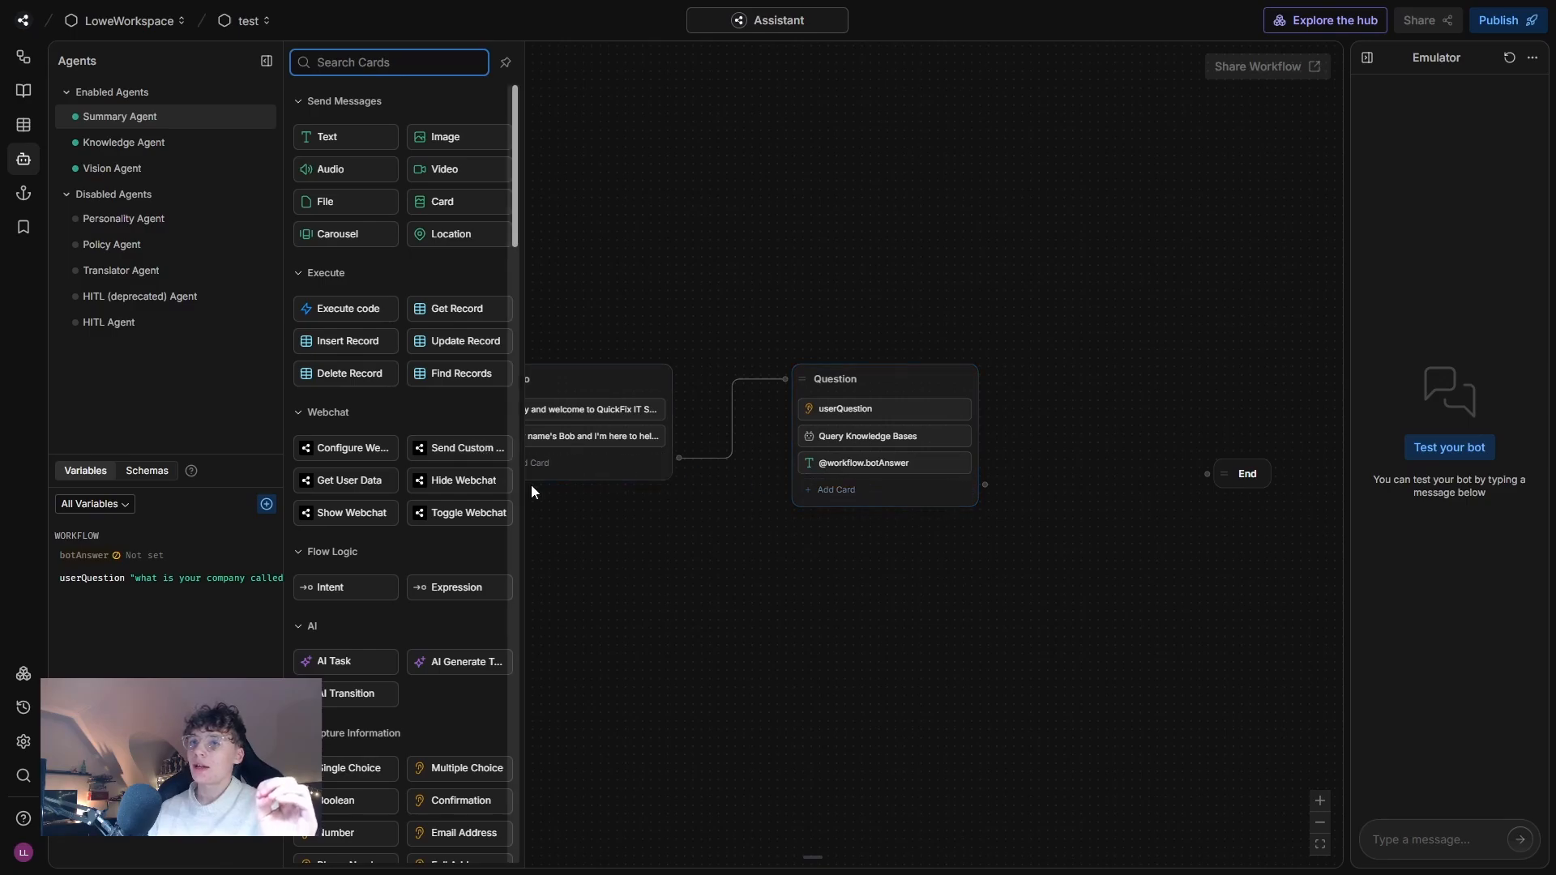
pyautogui.moveTo(470, 597)
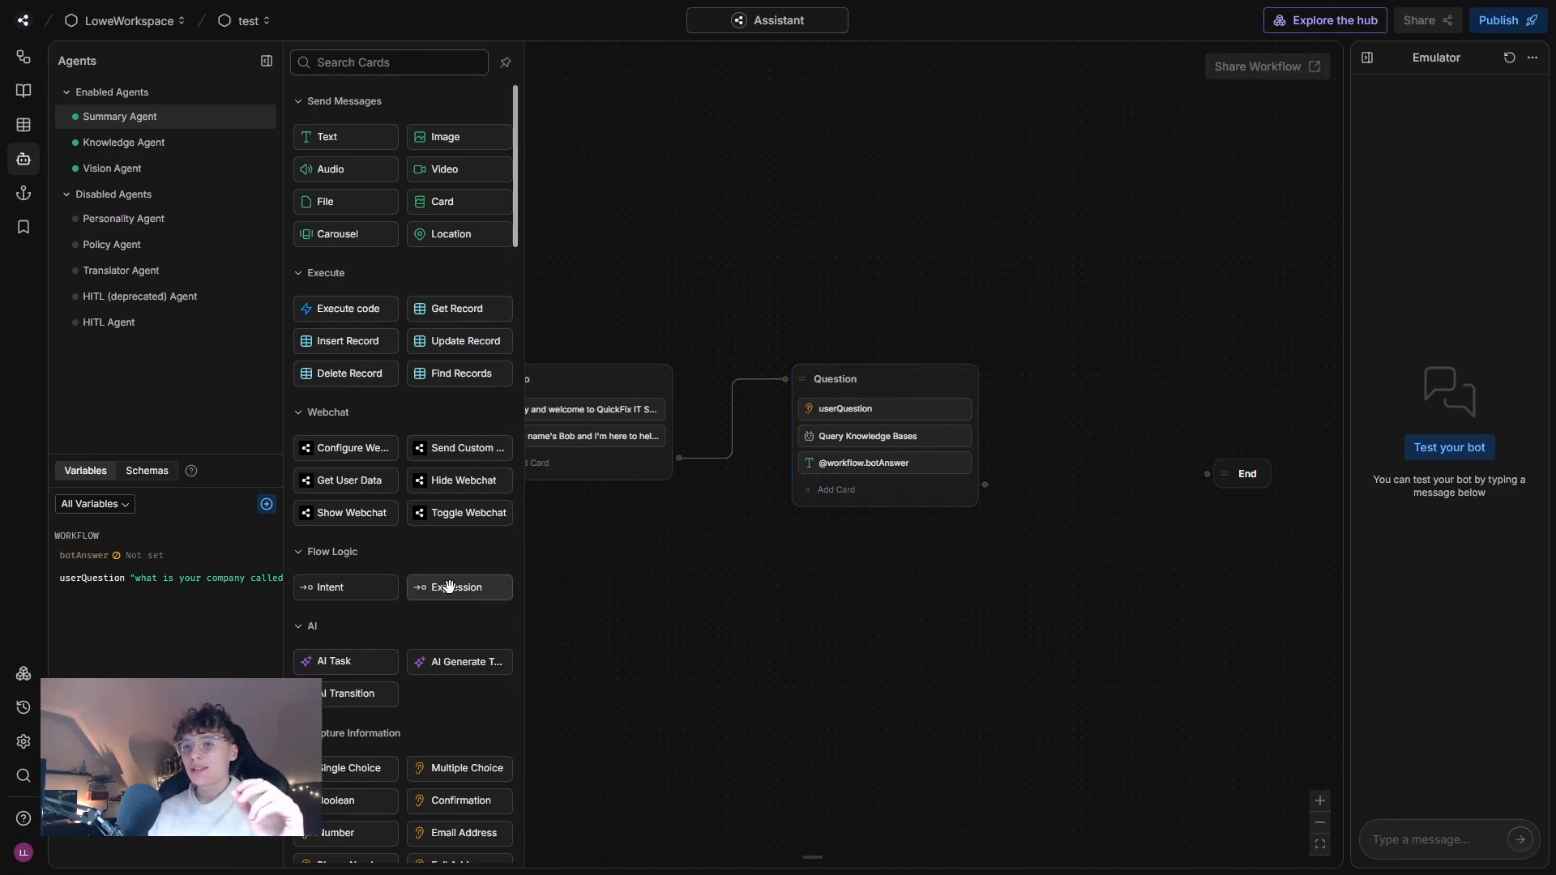
pyautogui.moveTo(445, 586); pyautogui.dragTo(859, 464)
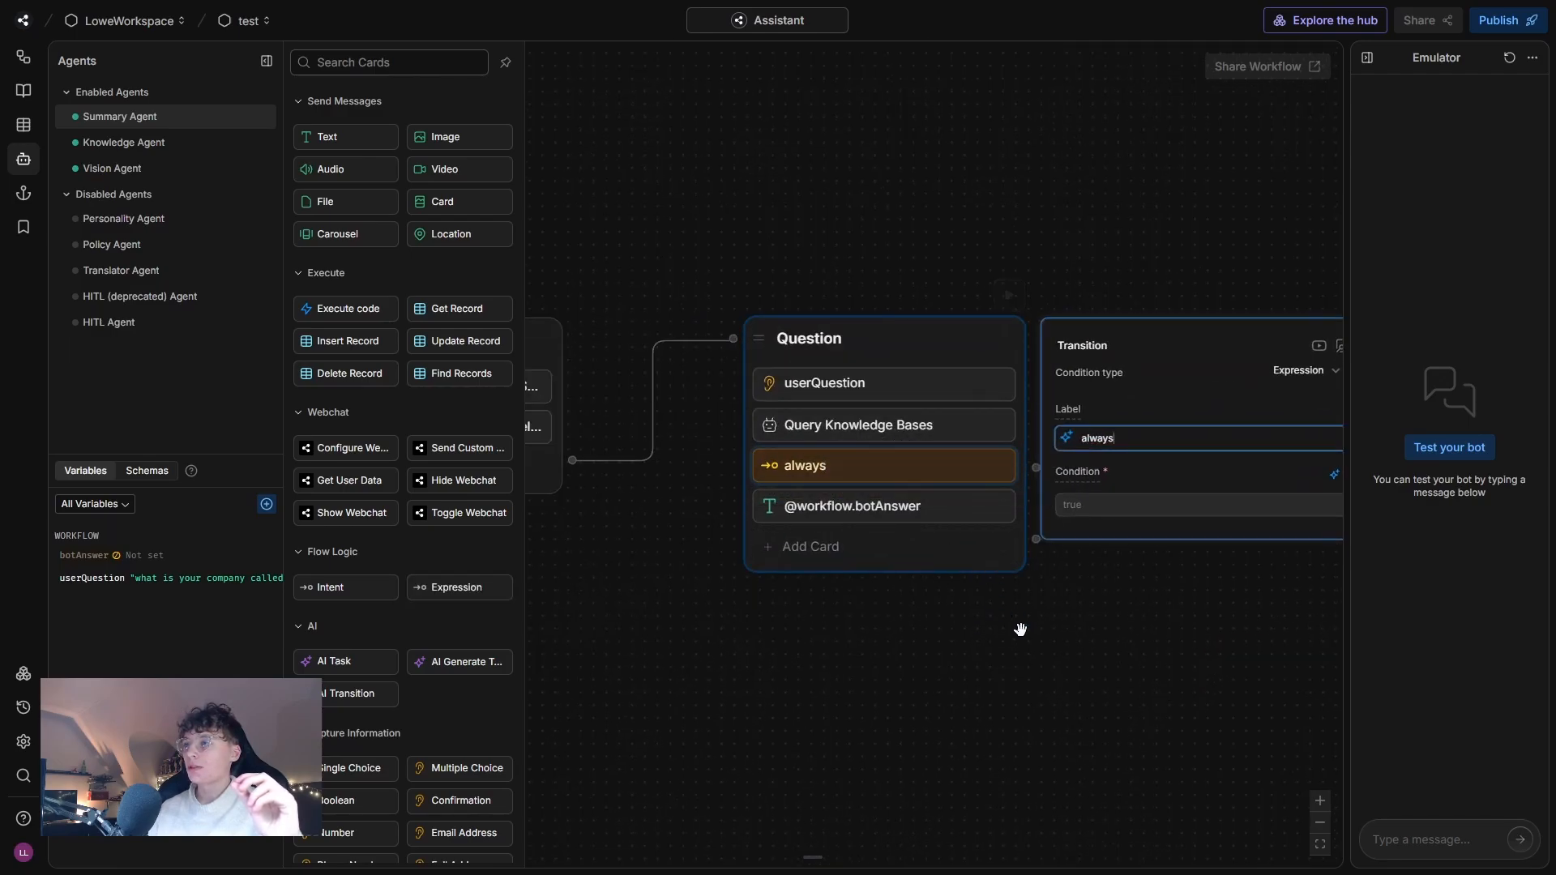
# Label the expression transition in the Question node "Fallback".
pyautogui.click(1170, 486)
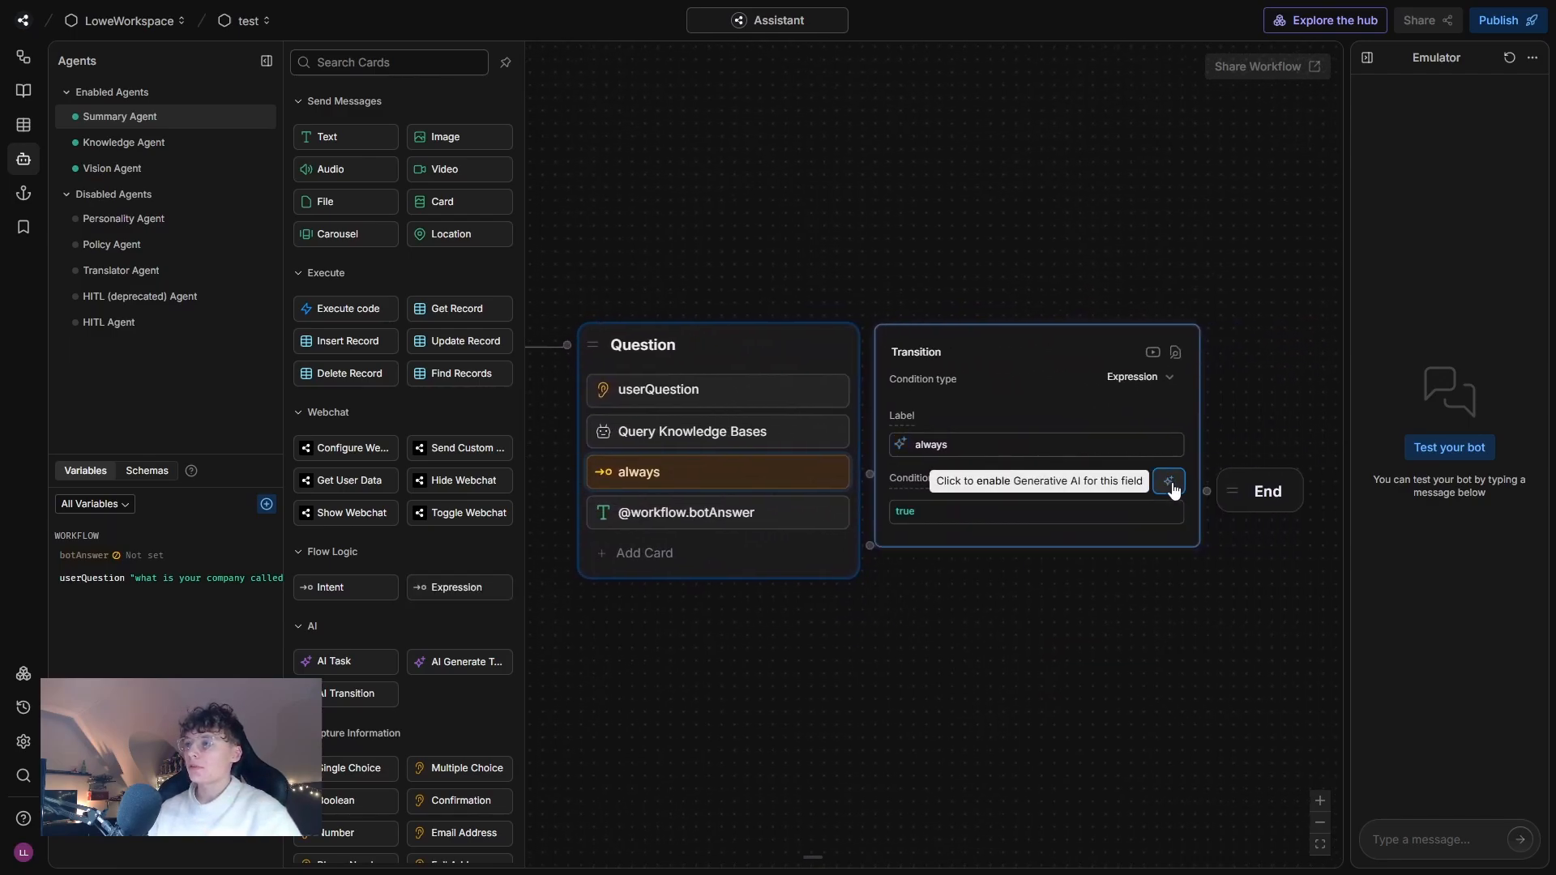
pyautogui.doubleClick(969, 444)
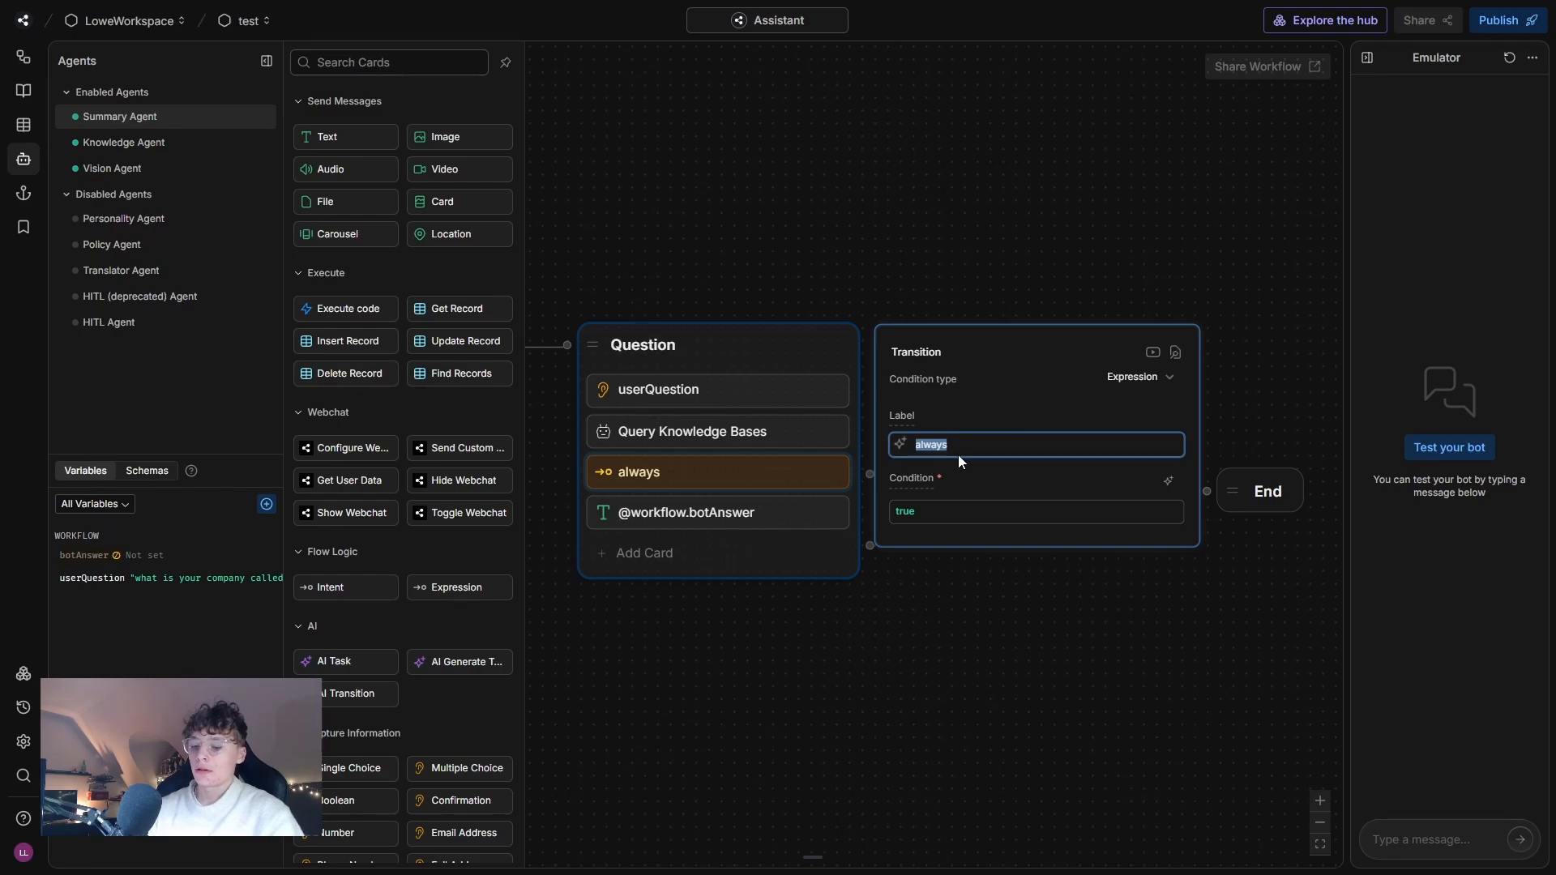
pyautogui.write('Fallback')
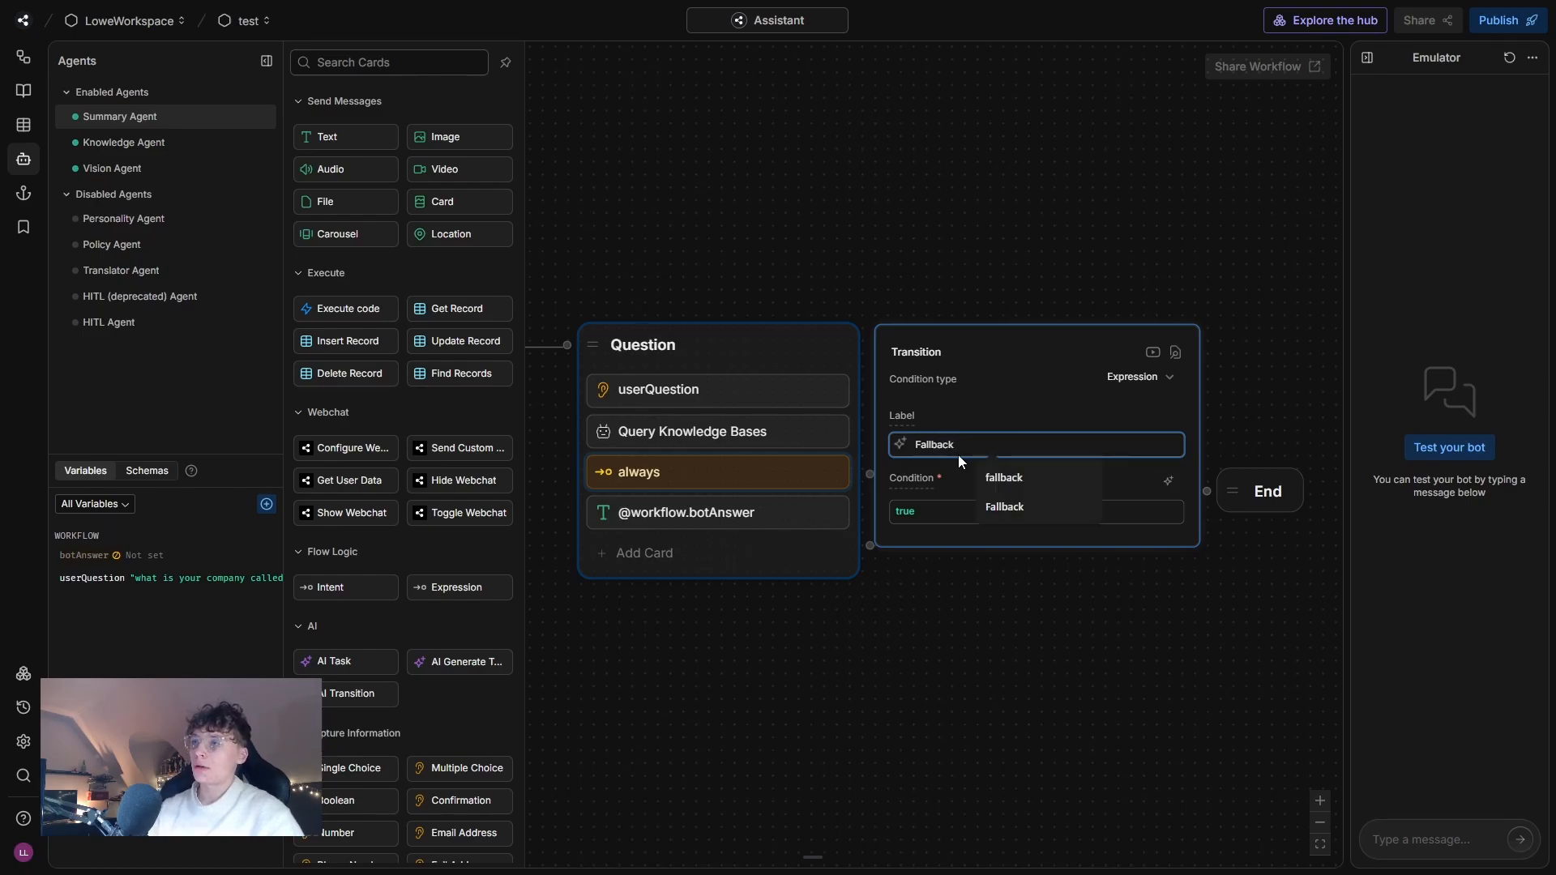
# Set the Fallback transition's condition to {{turn.KnowledgeAgent.answer.length}} === 0 and close the card's settings.
pyautogui.click(945, 511)
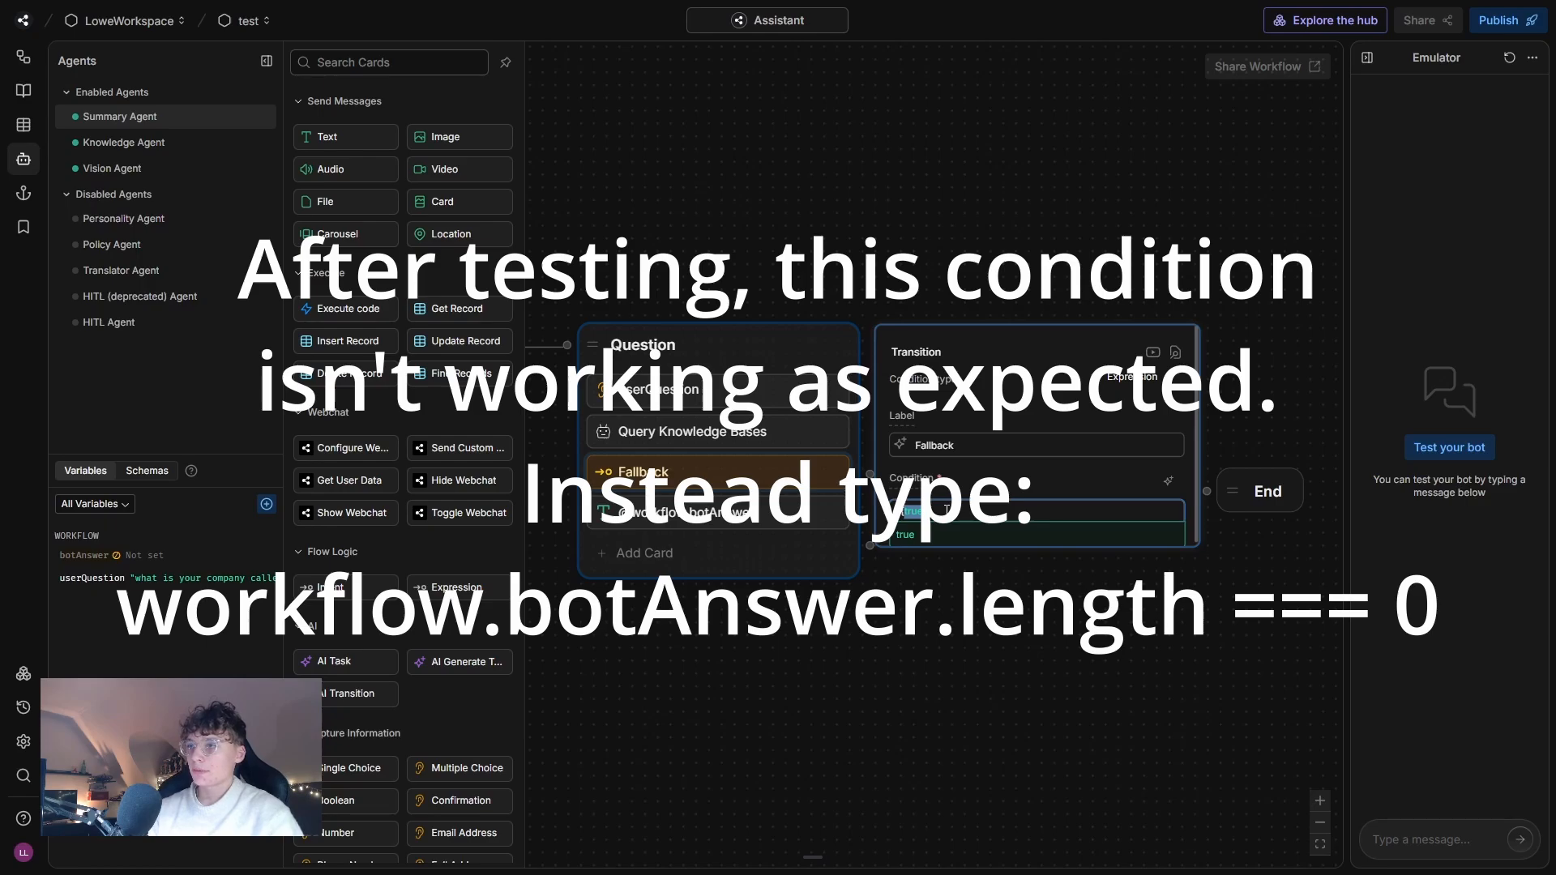
pyautogui.write('{{turn.KnowledgeAgent.answer}} === 0')
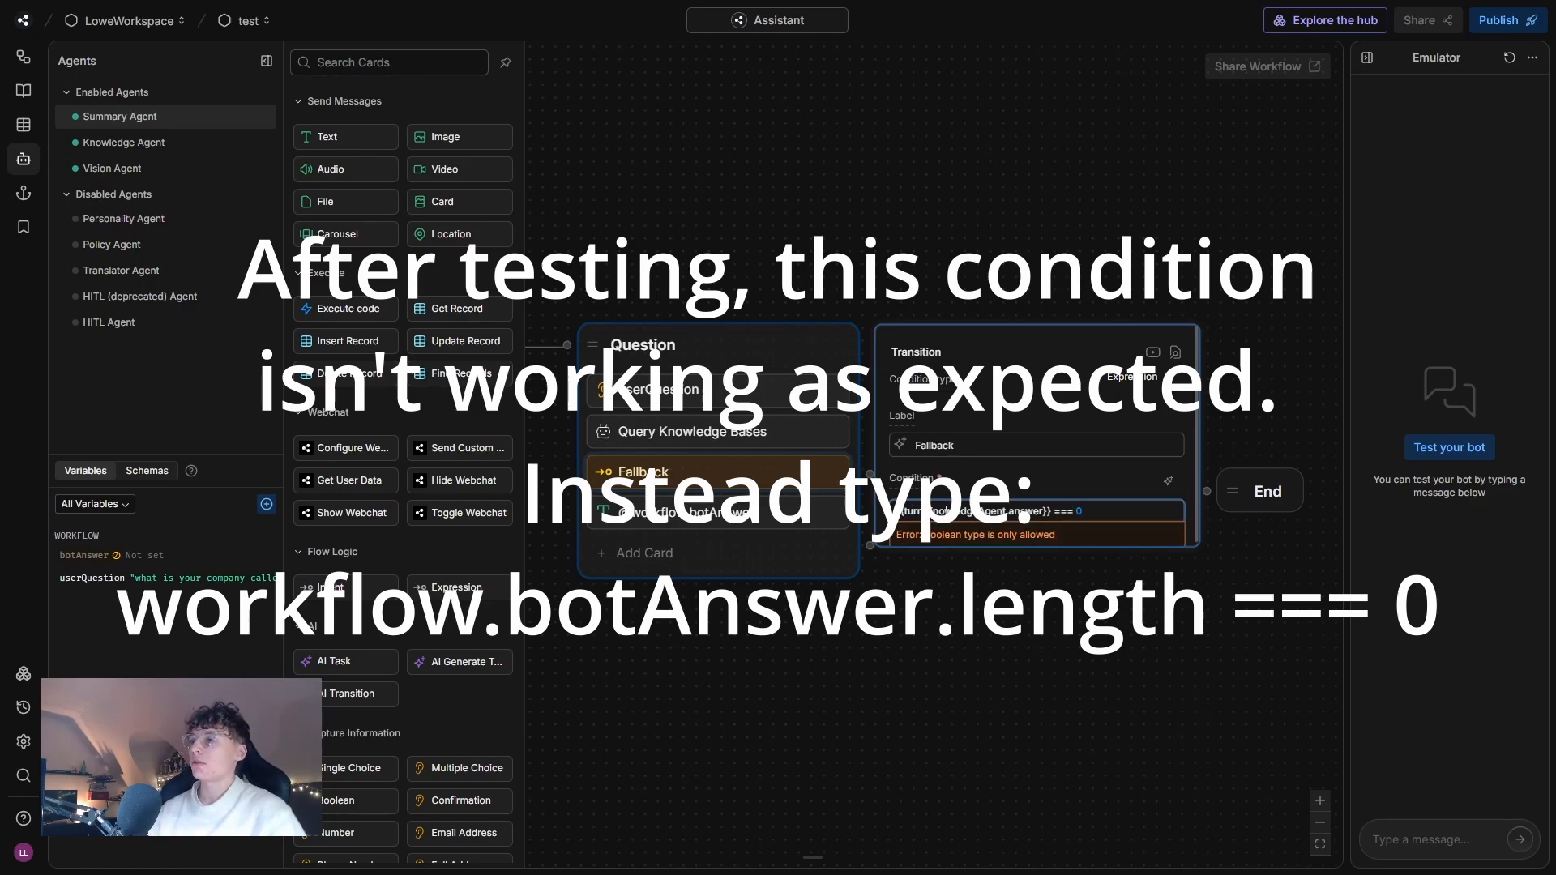
pyautogui.click(955, 246)
pyautogui.click(955, 245)
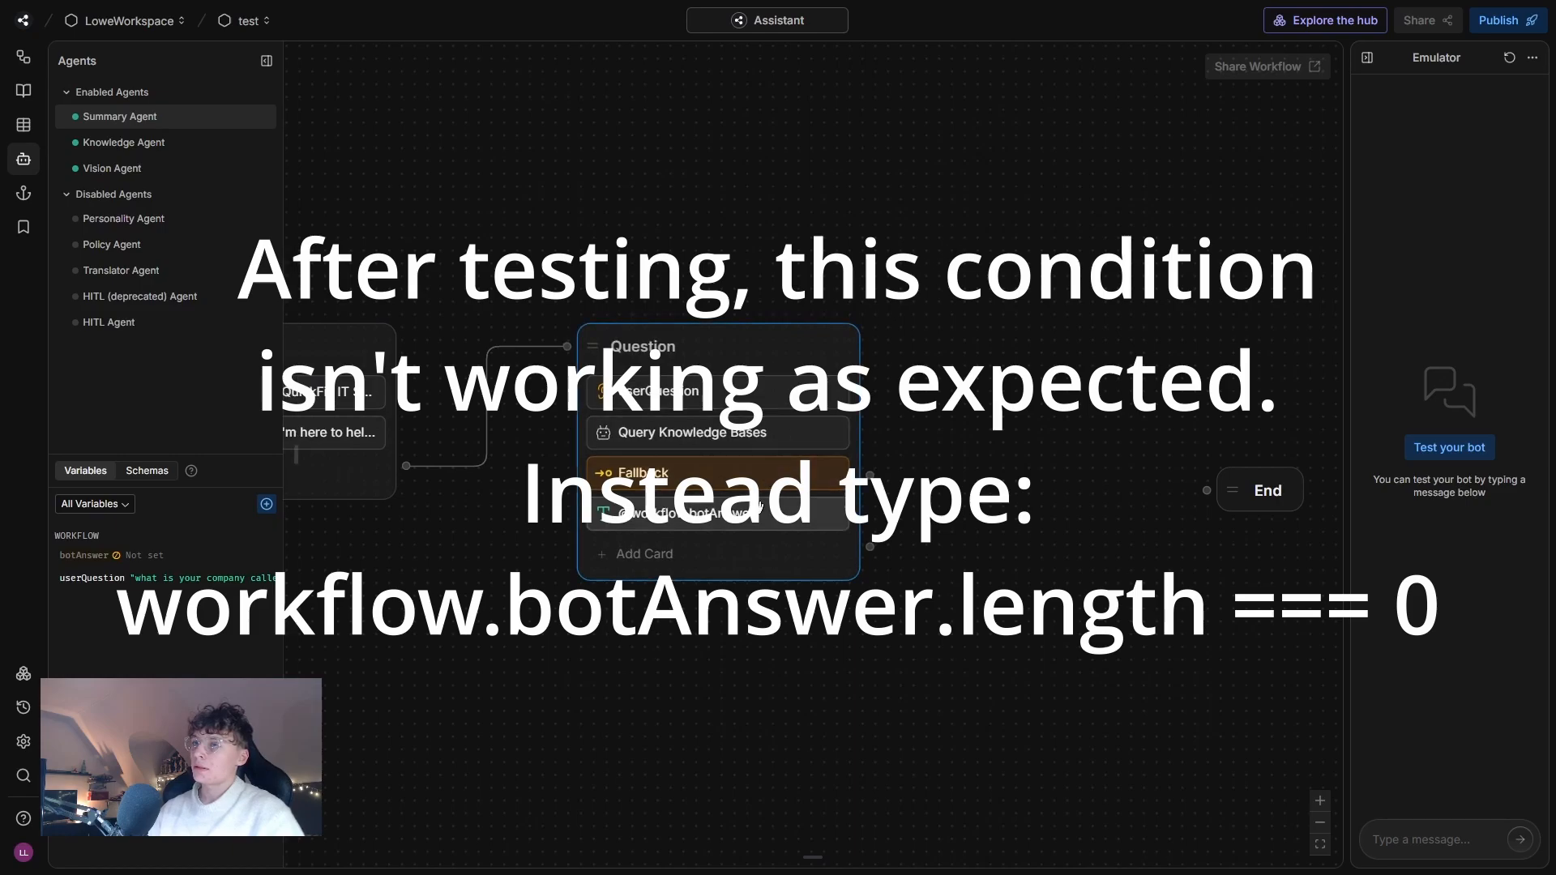
pyautogui.click(704, 476)
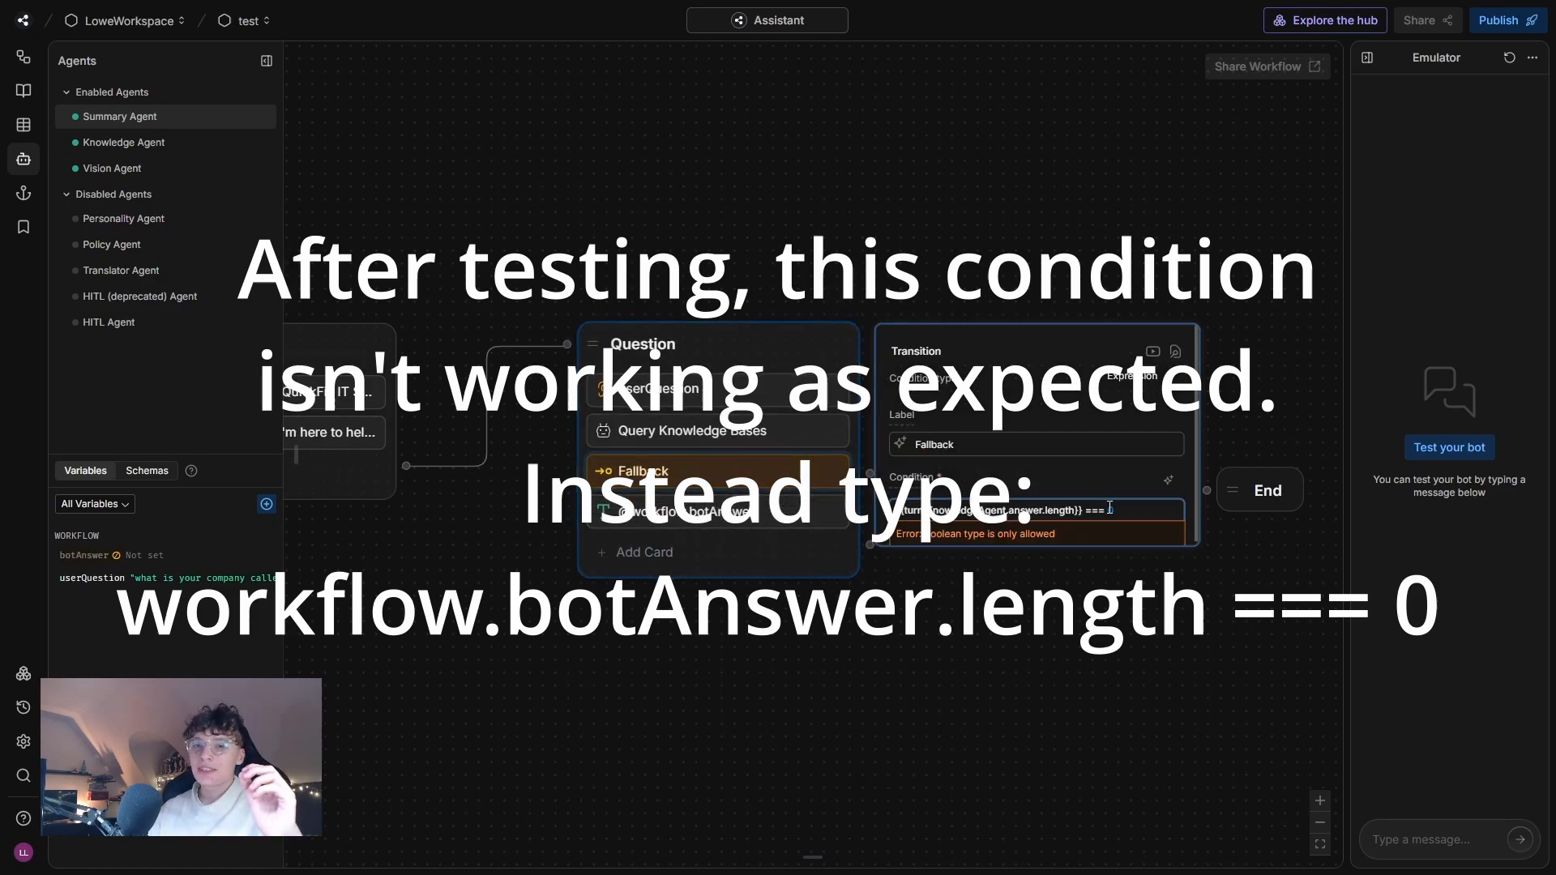
pyautogui.write('0')
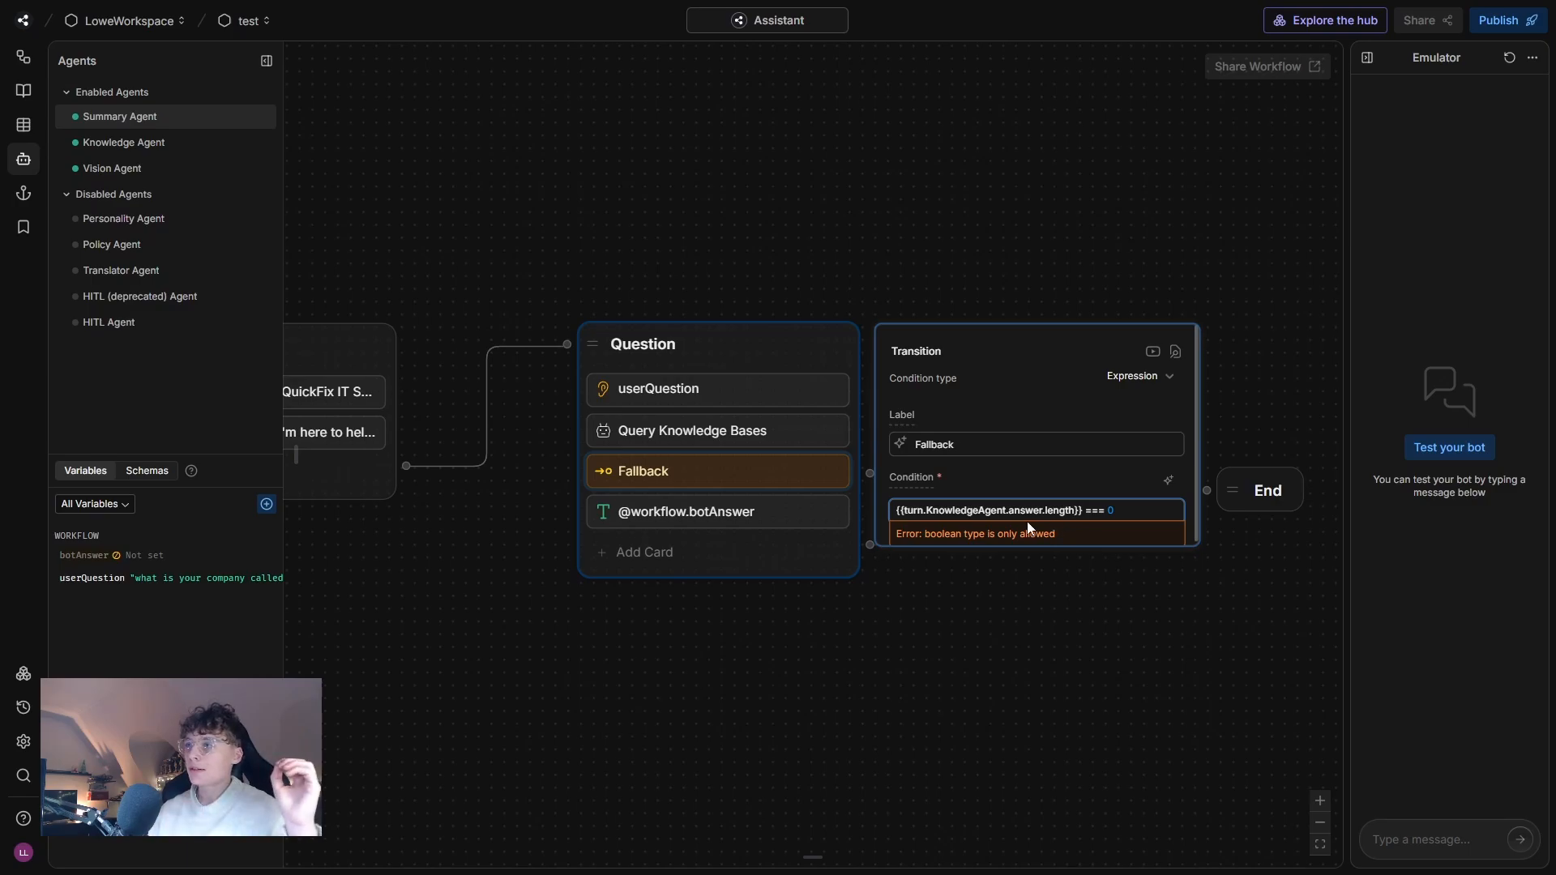
pyautogui.moveTo(1128, 510); pyautogui.dragTo(1111, 511)
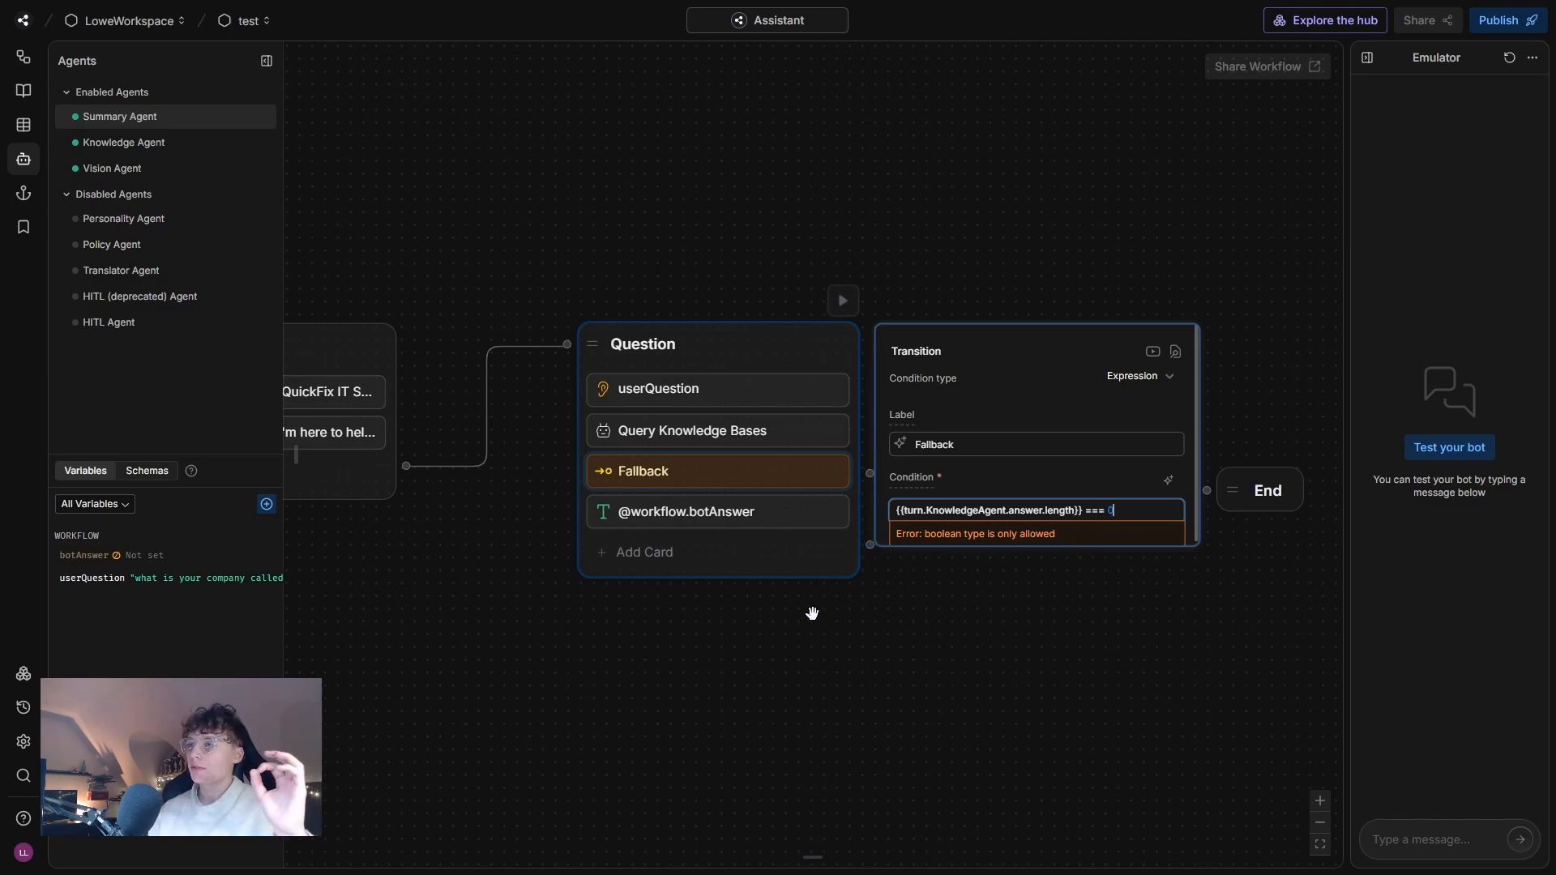
pyautogui.click(983, 598)
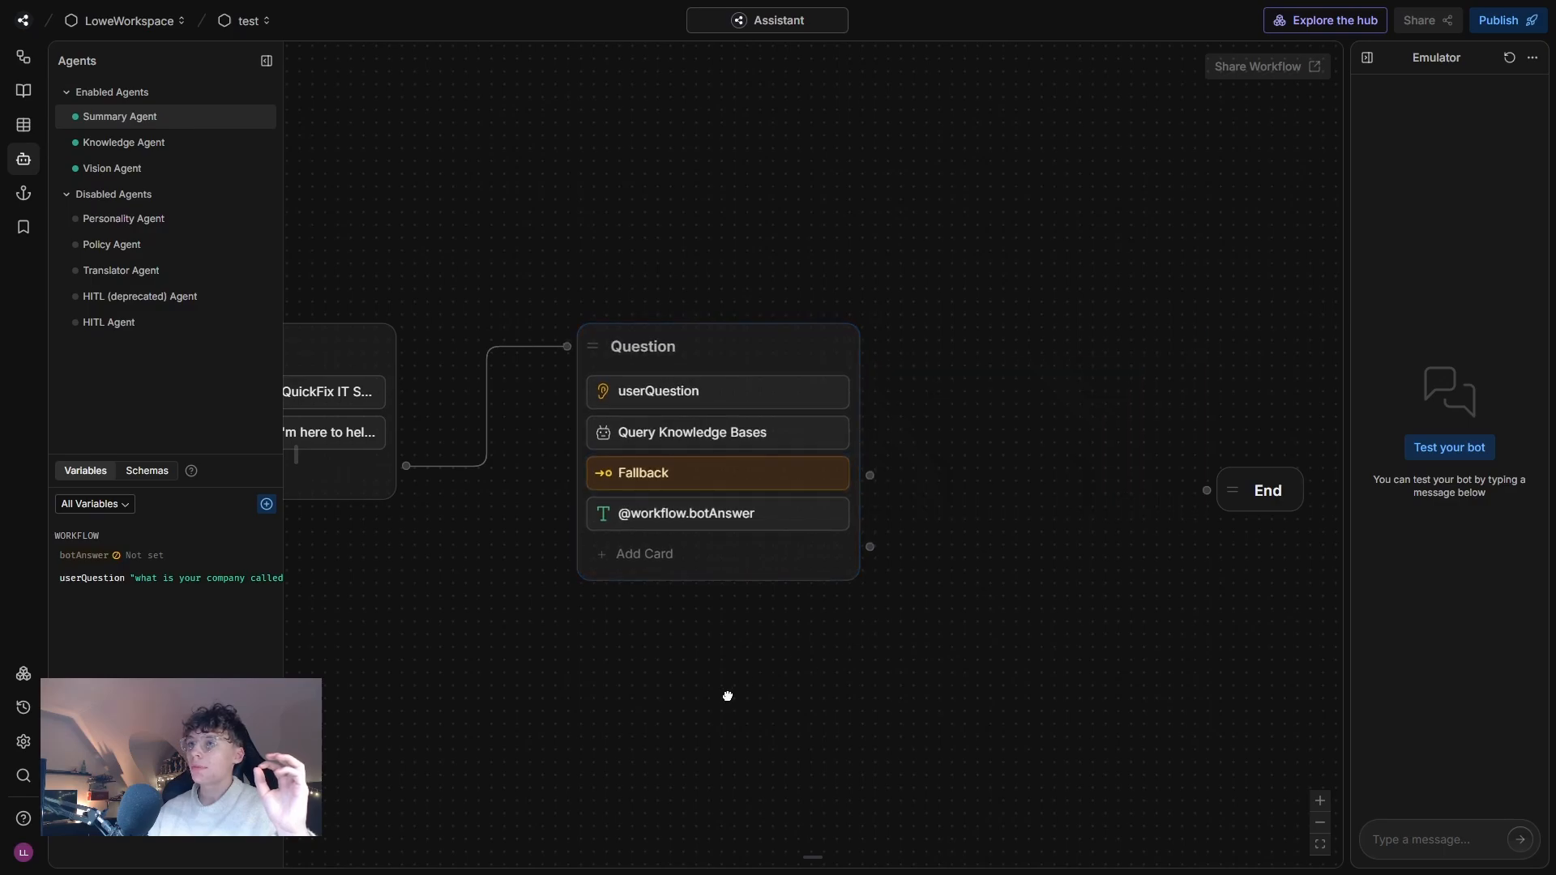
# Create a standard node below the Question node and connect the Fallback transition to it.
pyautogui.moveTo(730, 695); pyautogui.dragTo(767, 493)
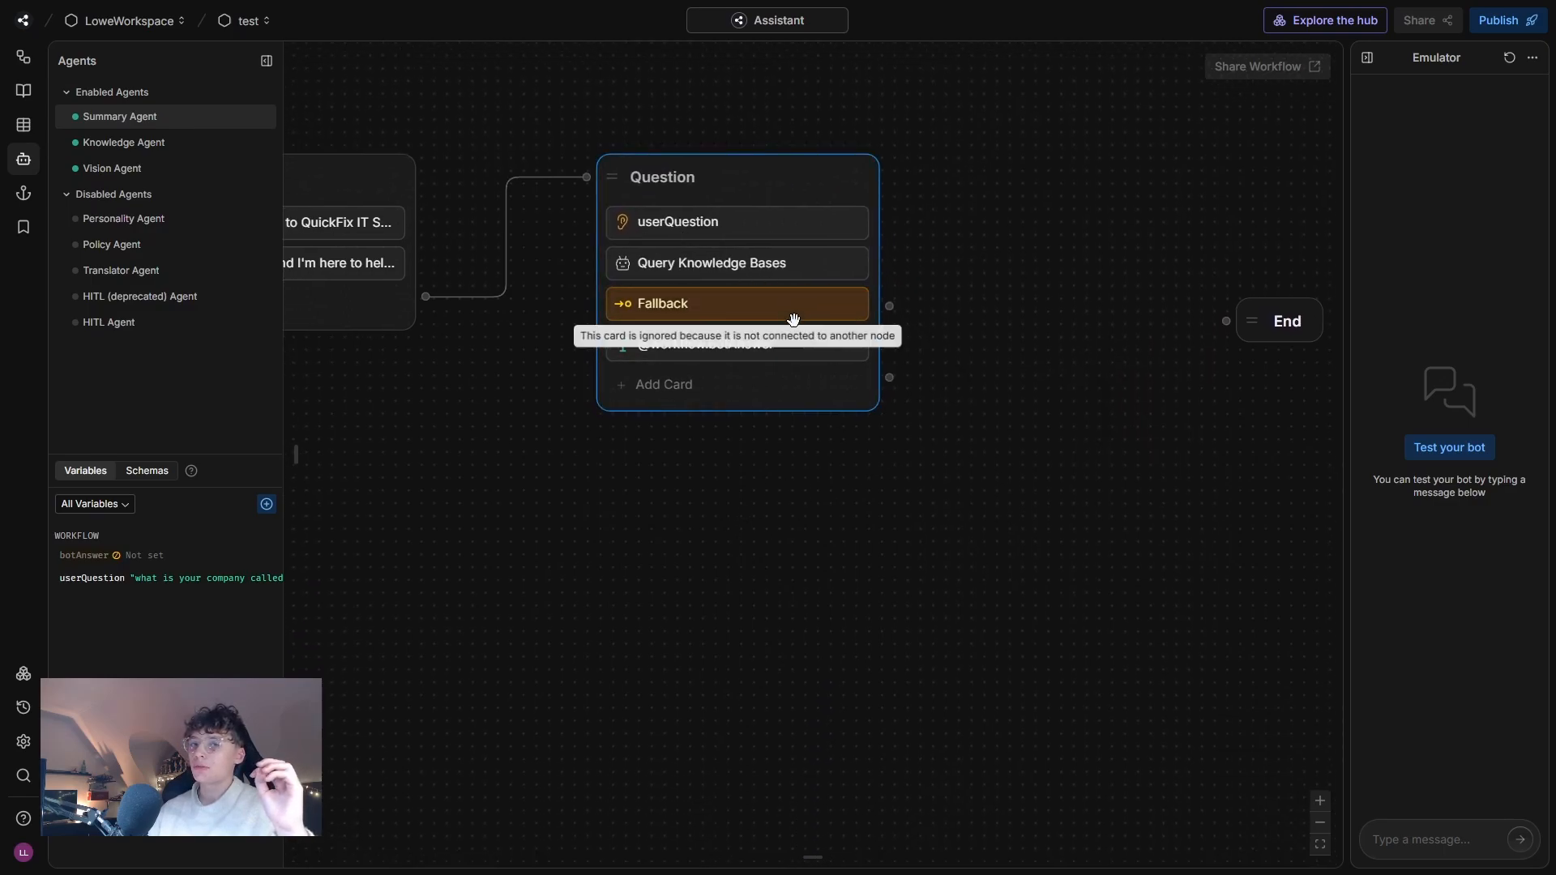
pyautogui.rightClick(639, 503)
pyautogui.click(684, 523)
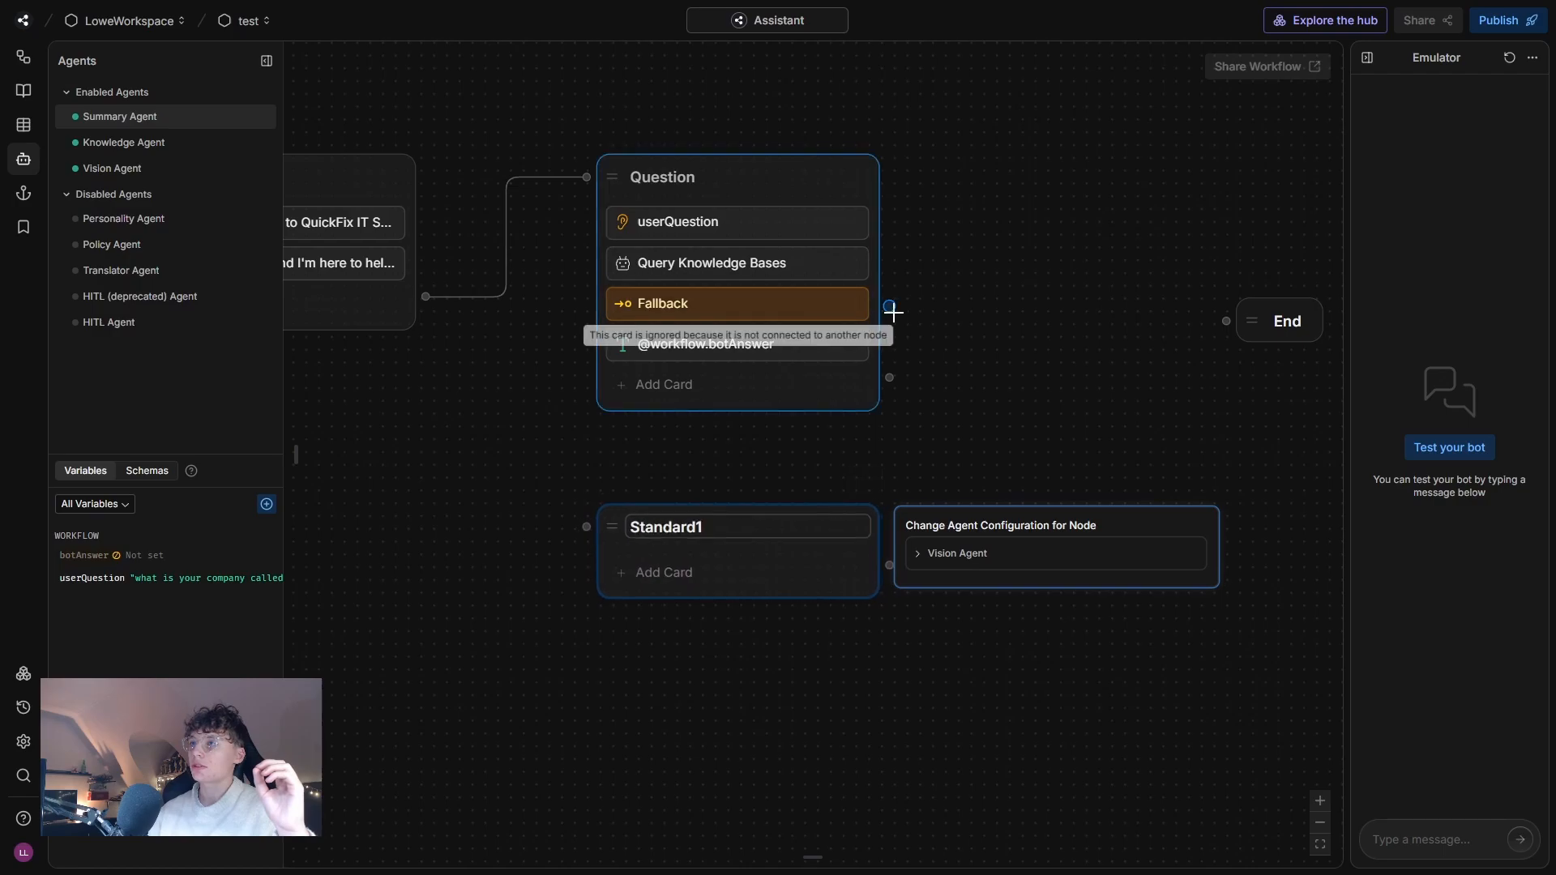
pyautogui.rightClick(747, 477)
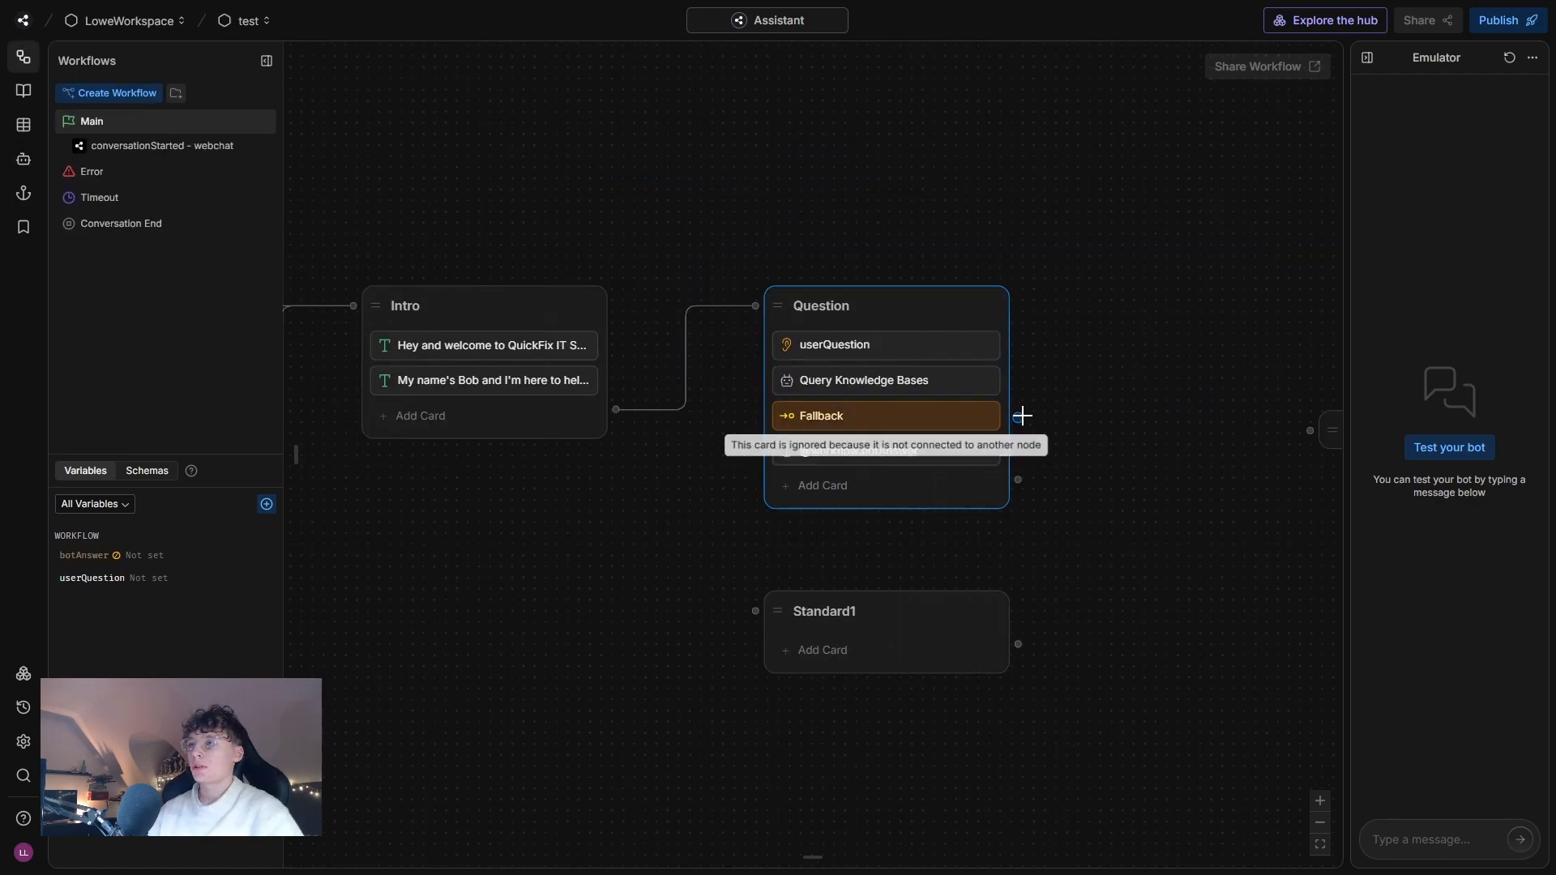
pyautogui.moveTo(1018, 418); pyautogui.dragTo(854, 611)
# Rename the new standard node as Fallback.
pyautogui.doubleClick(833, 609)
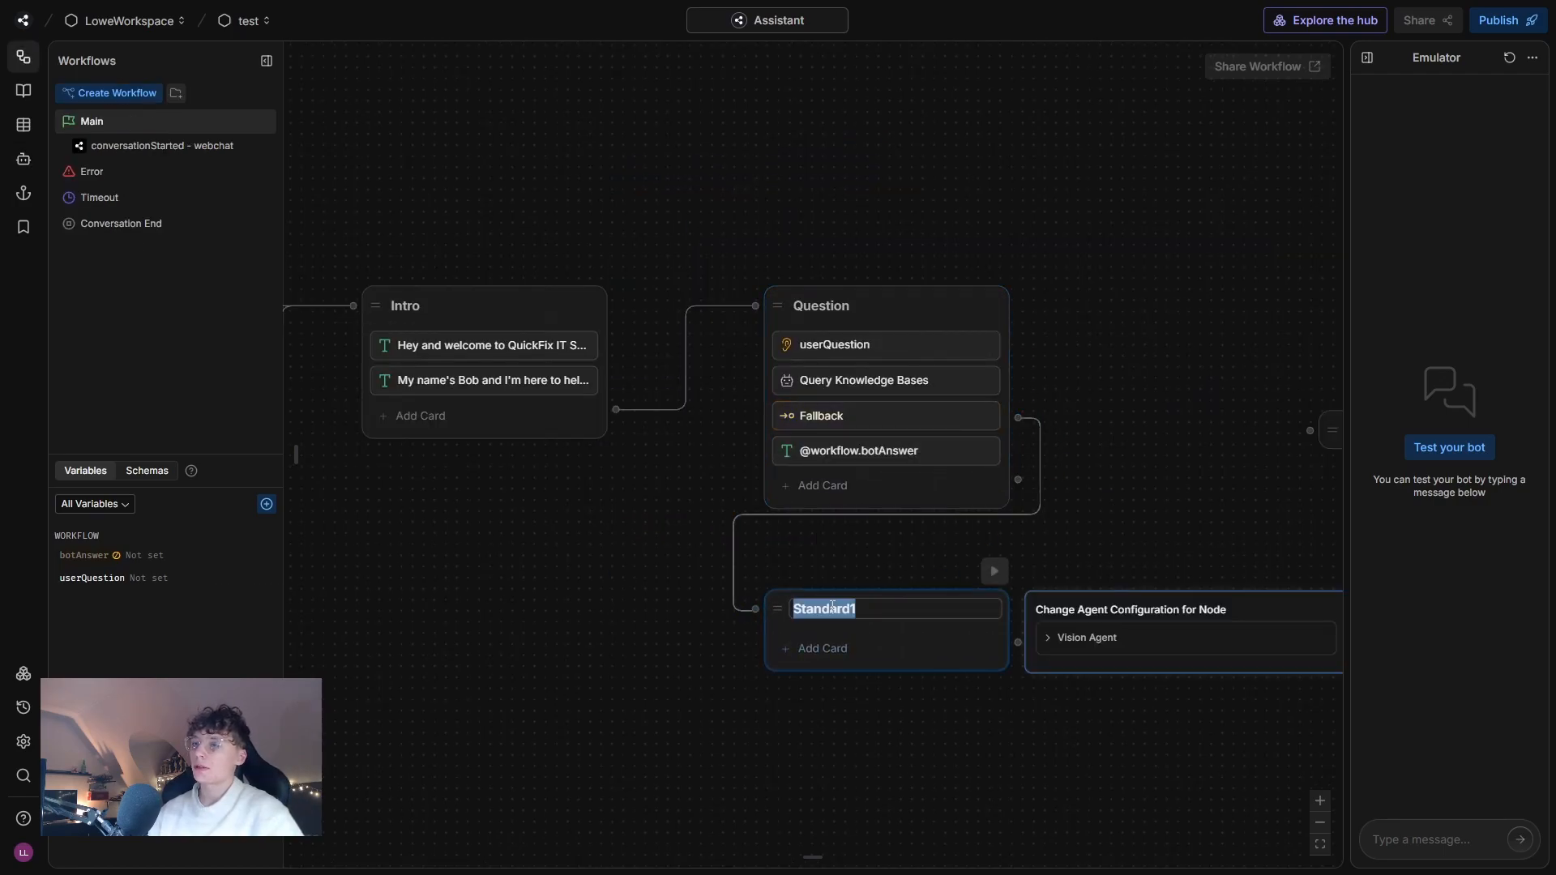
pyautogui.write('Fallvbac')
pyautogui.press('BackSpace')
pyautogui.press('BackSpace')
pyautogui.press('BackSpace')
pyautogui.press('BackSpace')
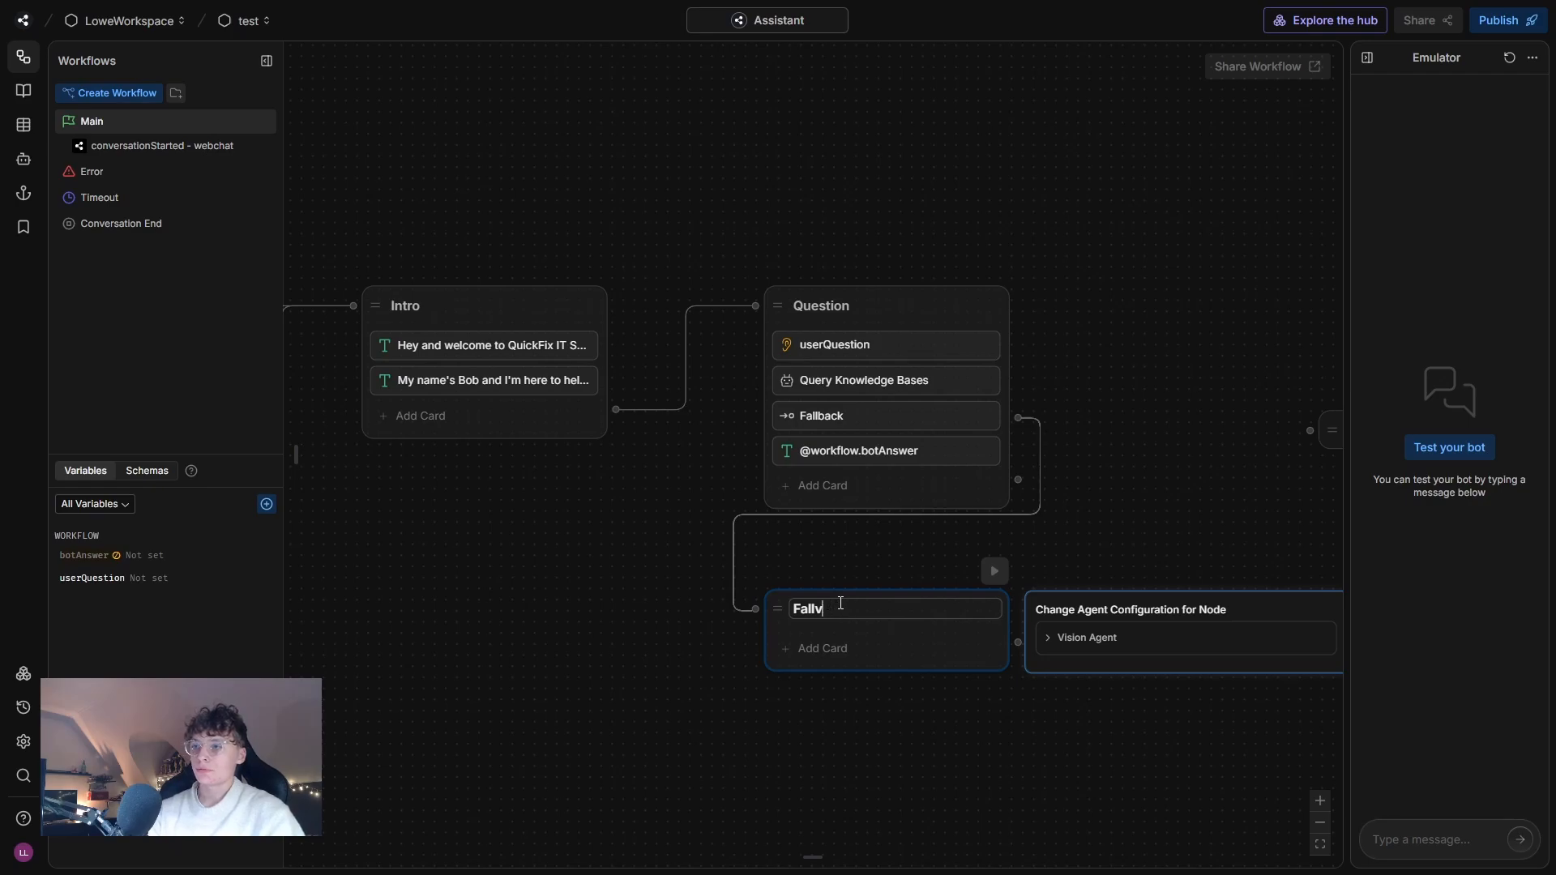
pyautogui.write('back')
# Add a Text card to the Fallback node with the message "I am sorry but I could not find an answer to your question.".
pyautogui.click(872, 649)
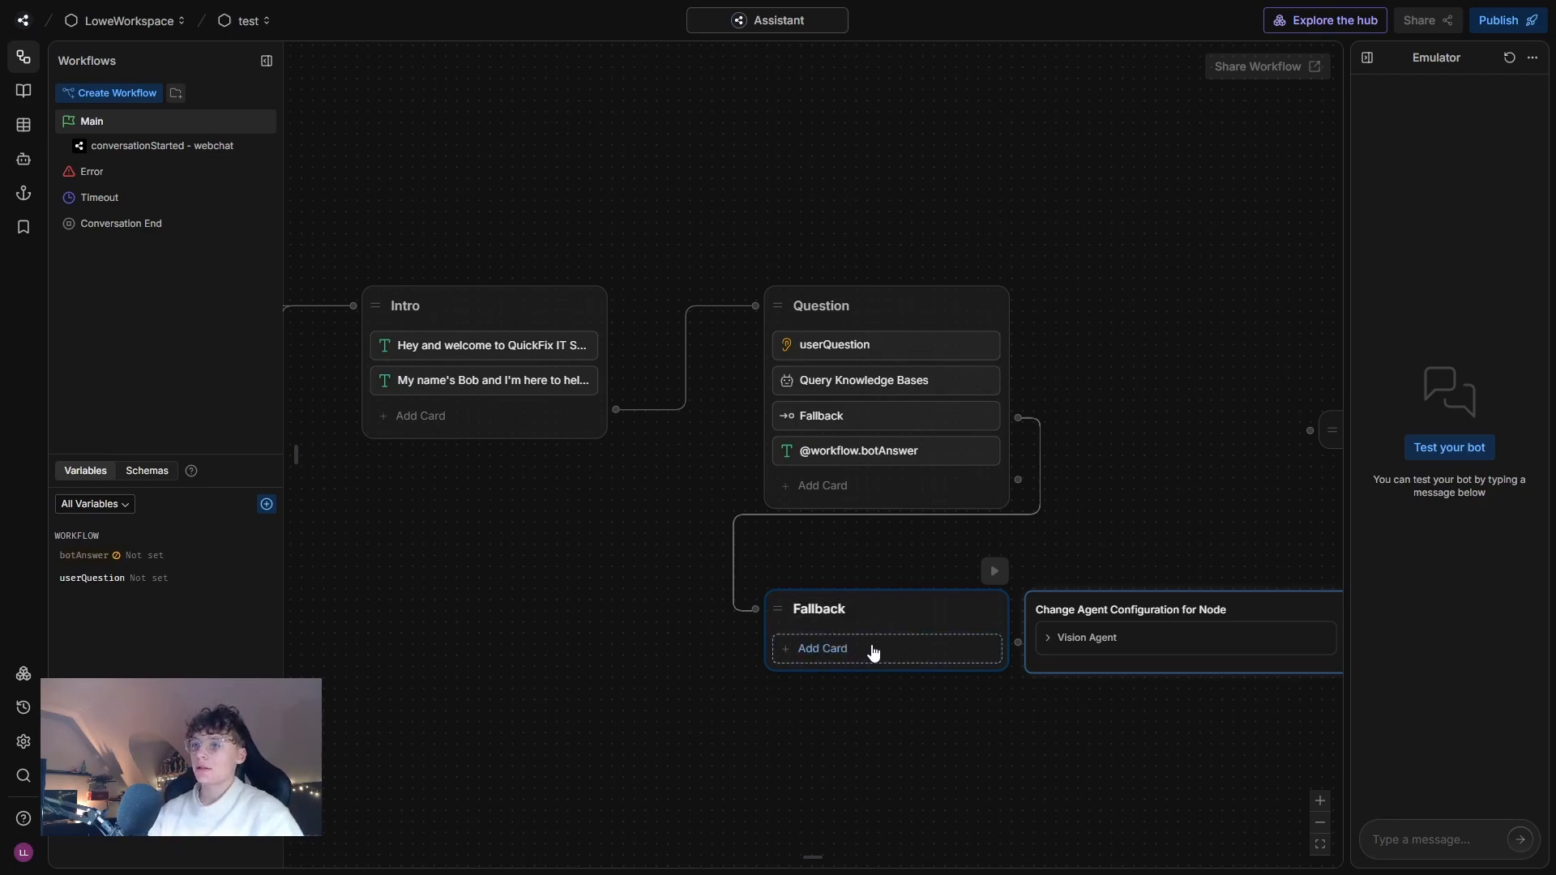
pyautogui.moveTo(342, 146); pyautogui.dragTo(910, 667)
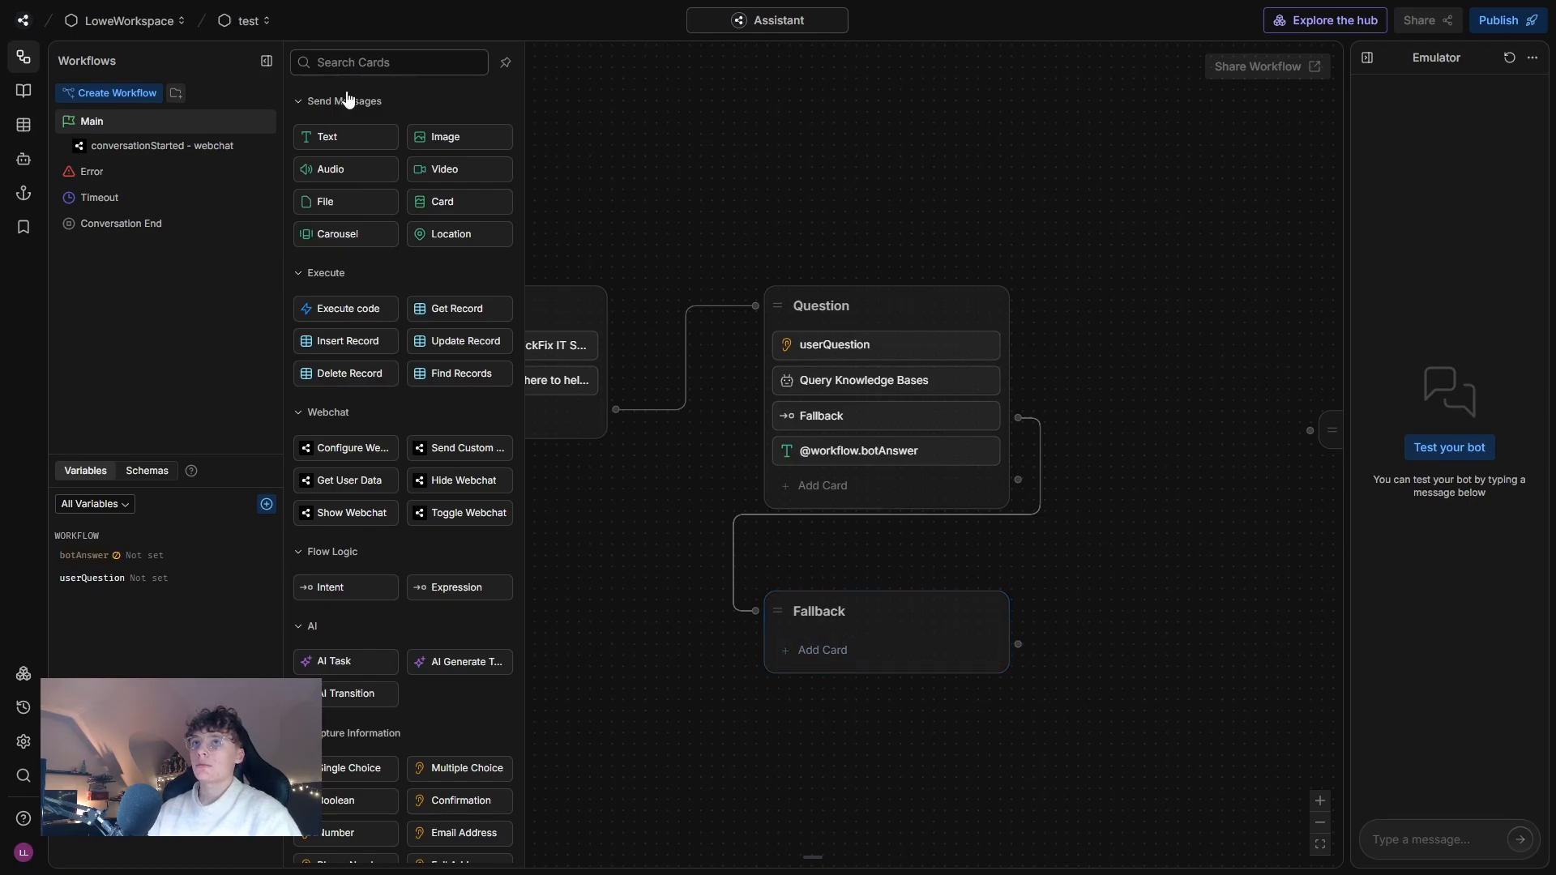
pyautogui.moveTo(356, 136); pyautogui.dragTo(871, 661)
pyautogui.write('I am s')
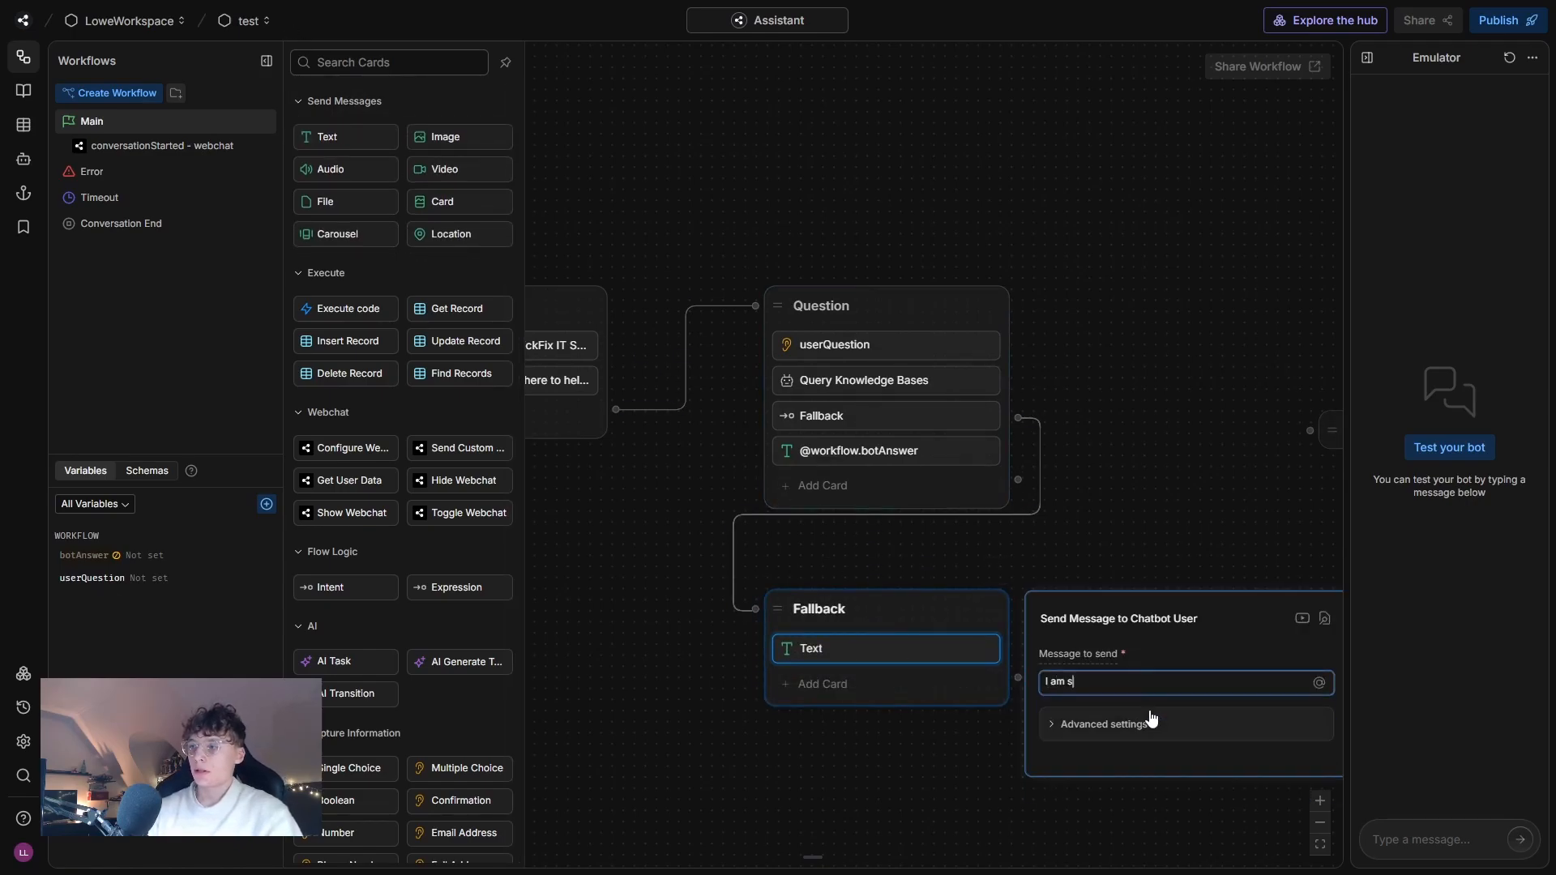
pyautogui.write('orry but I c')
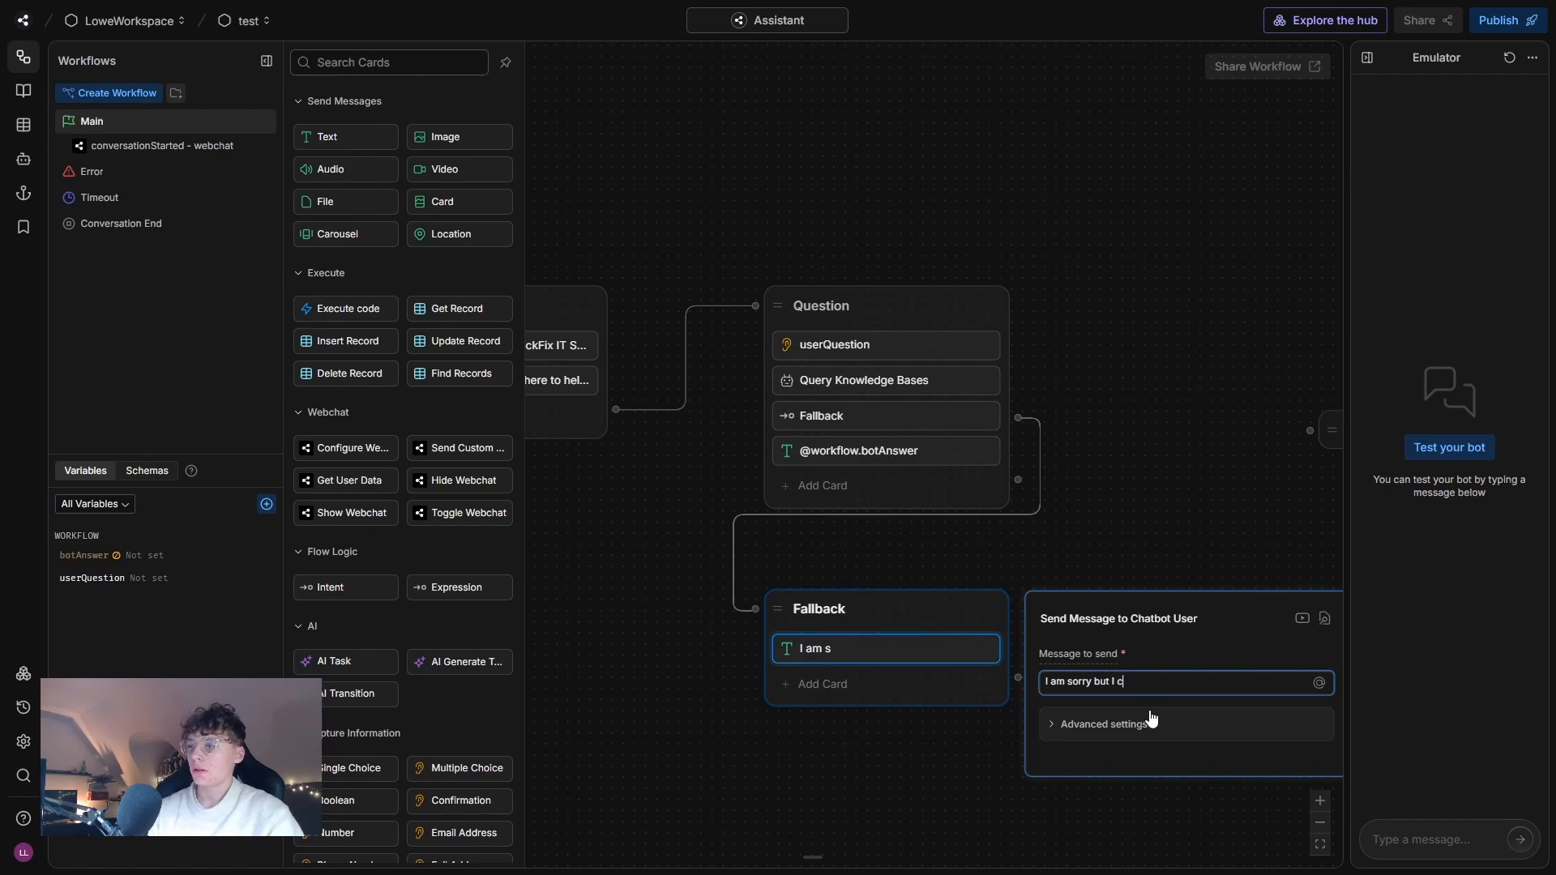
pyautogui.write('ould not find an answer to')
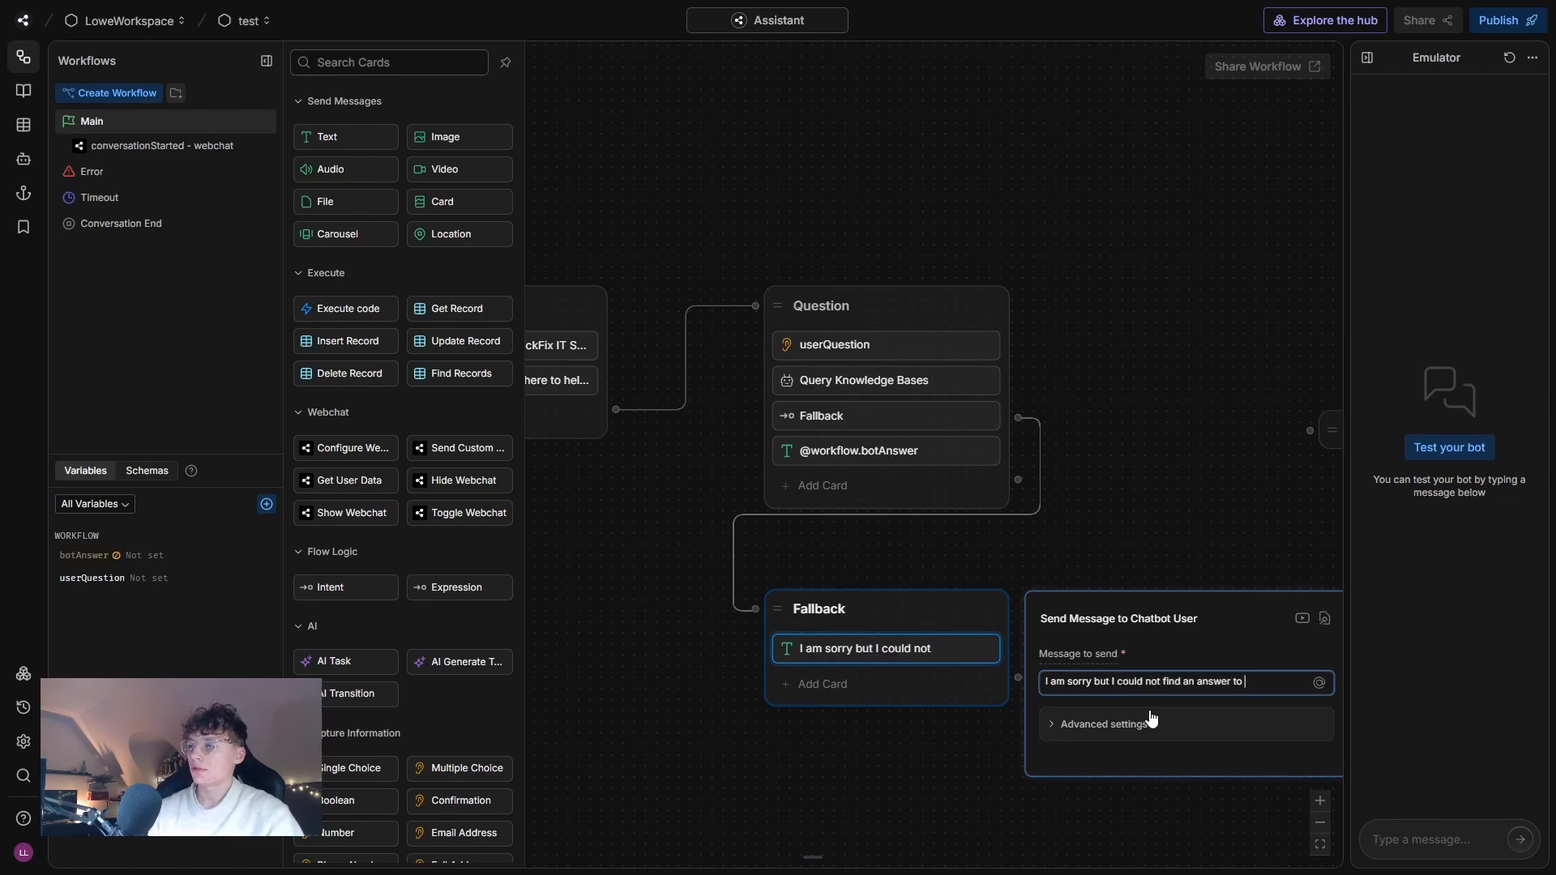
pyautogui.write('your question.')
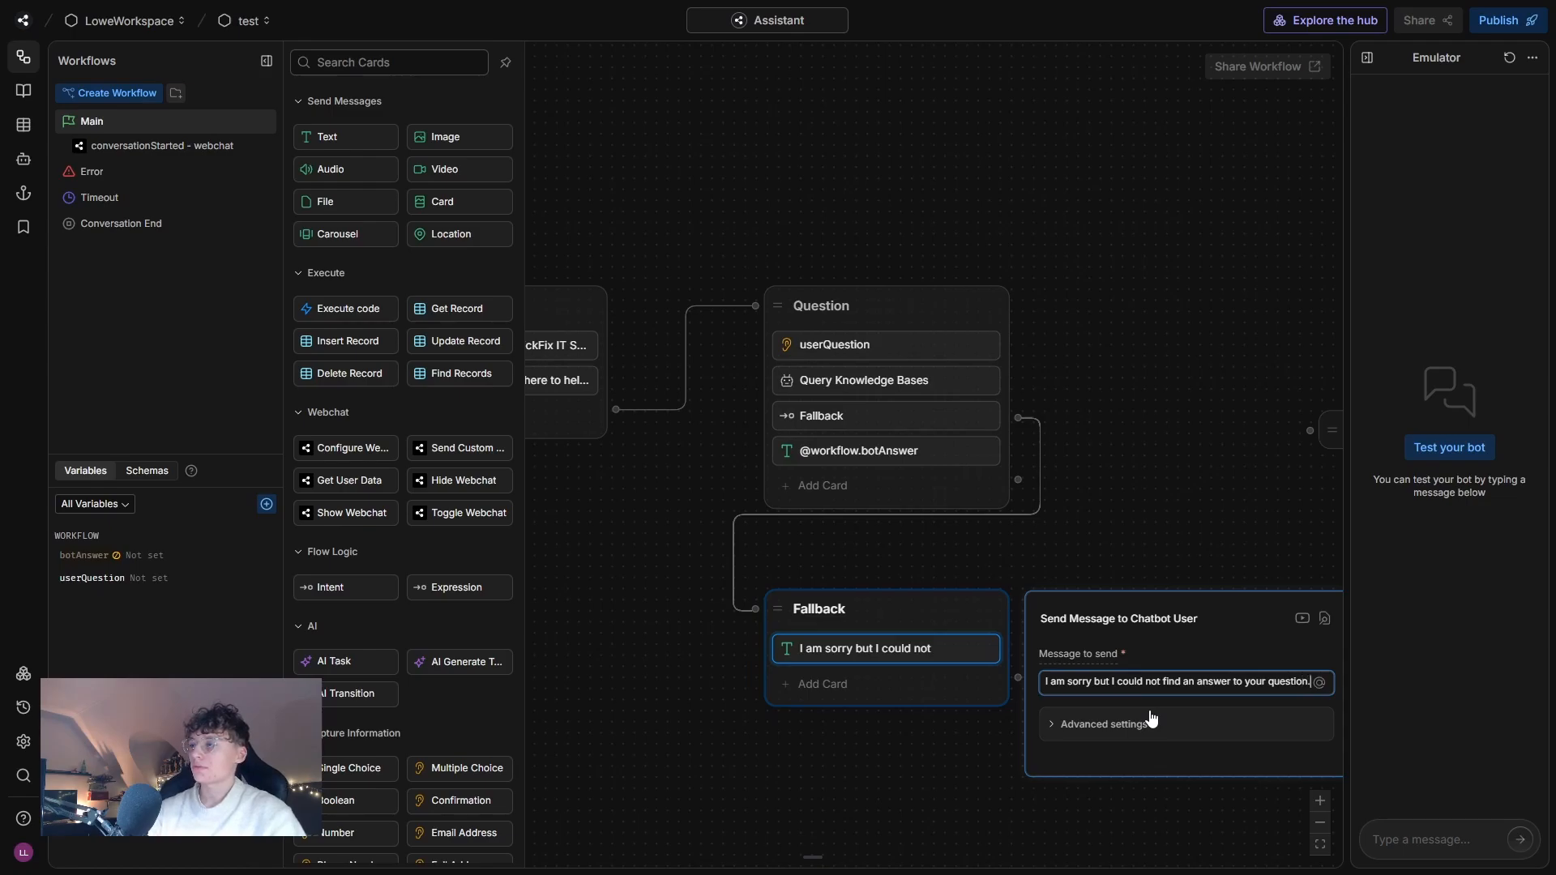
# Connect the Fallback node's output back to the Intro node.
pyautogui.moveTo(1188, 344); pyautogui.dragTo(1165, 307)
pyautogui.click(1070, 639)
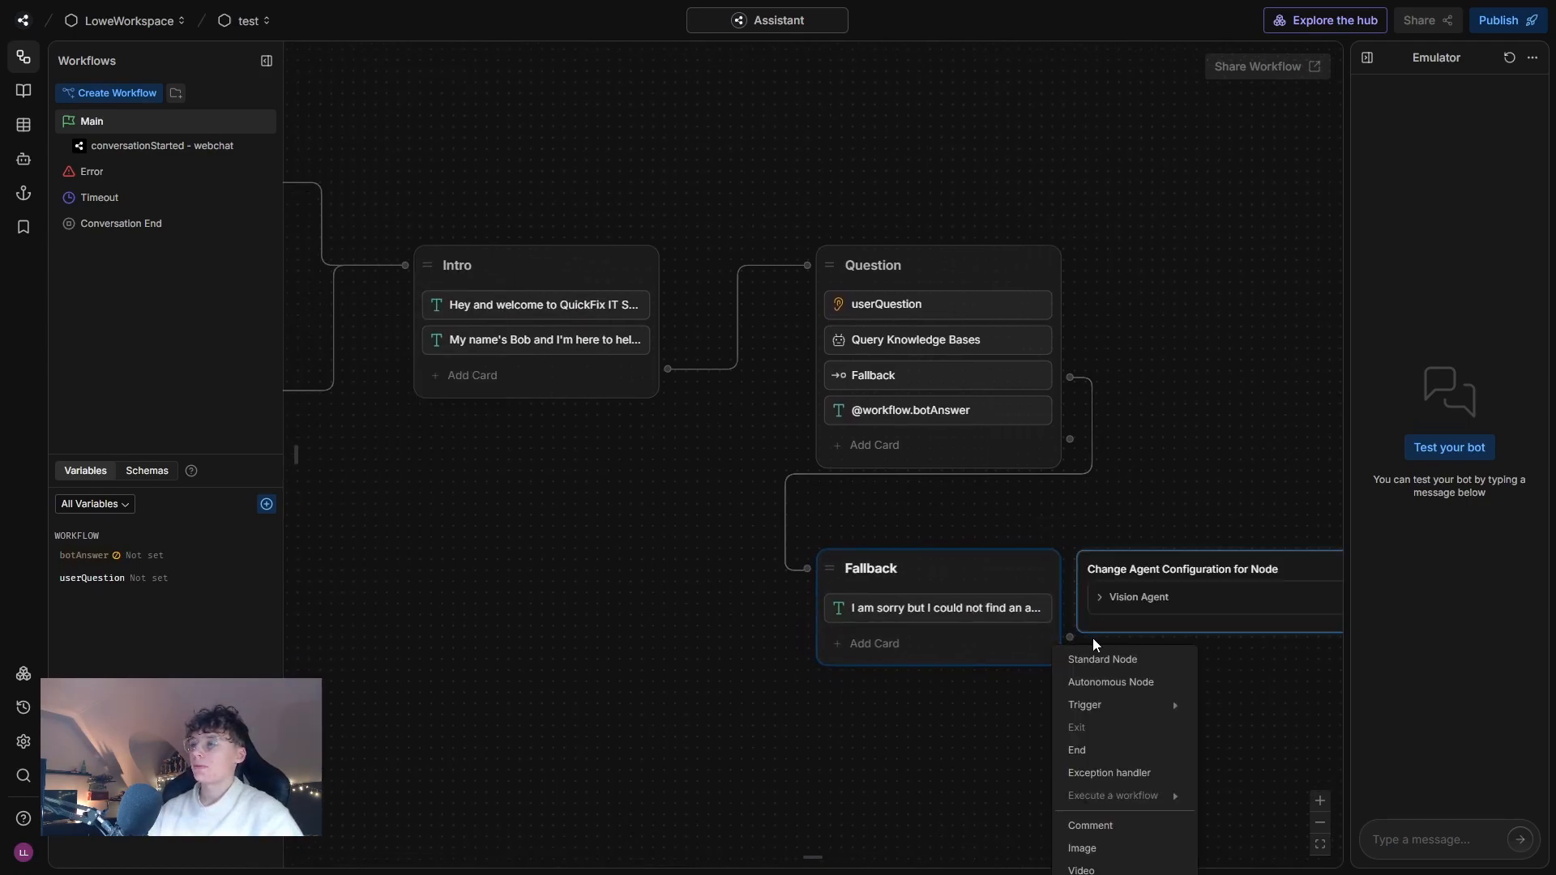
pyautogui.click(1105, 440)
pyautogui.click(1136, 532)
pyautogui.moveTo(1074, 631); pyautogui.dragTo(503, 303)
pyautogui.click(772, 212)
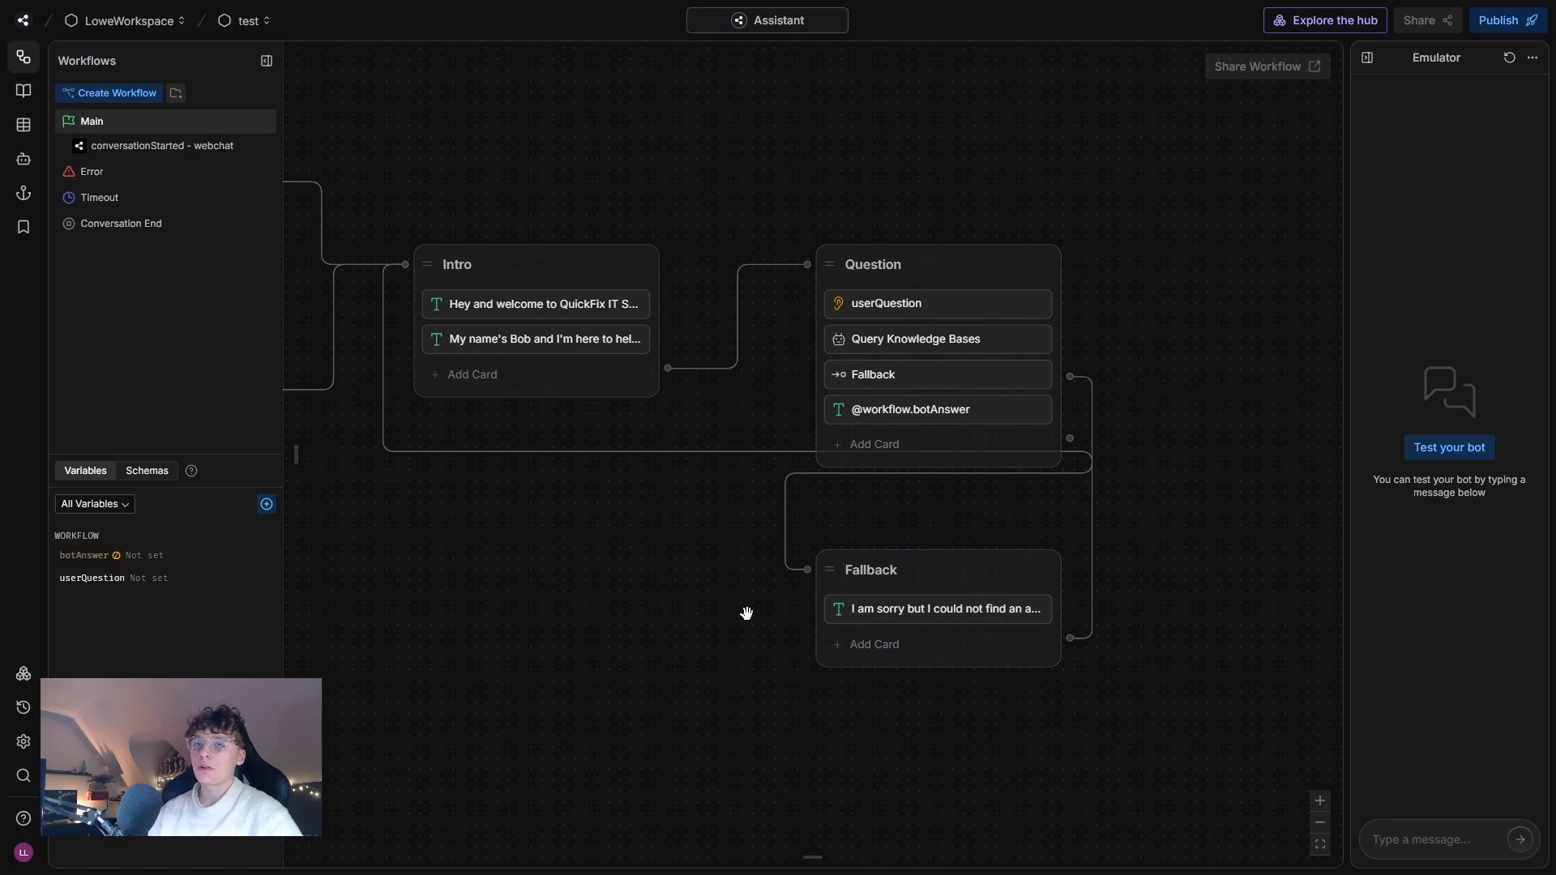
# Add a Single Choice card to the Intro node below its two welcome messages.
pyautogui.scroll(1, 722, 588)
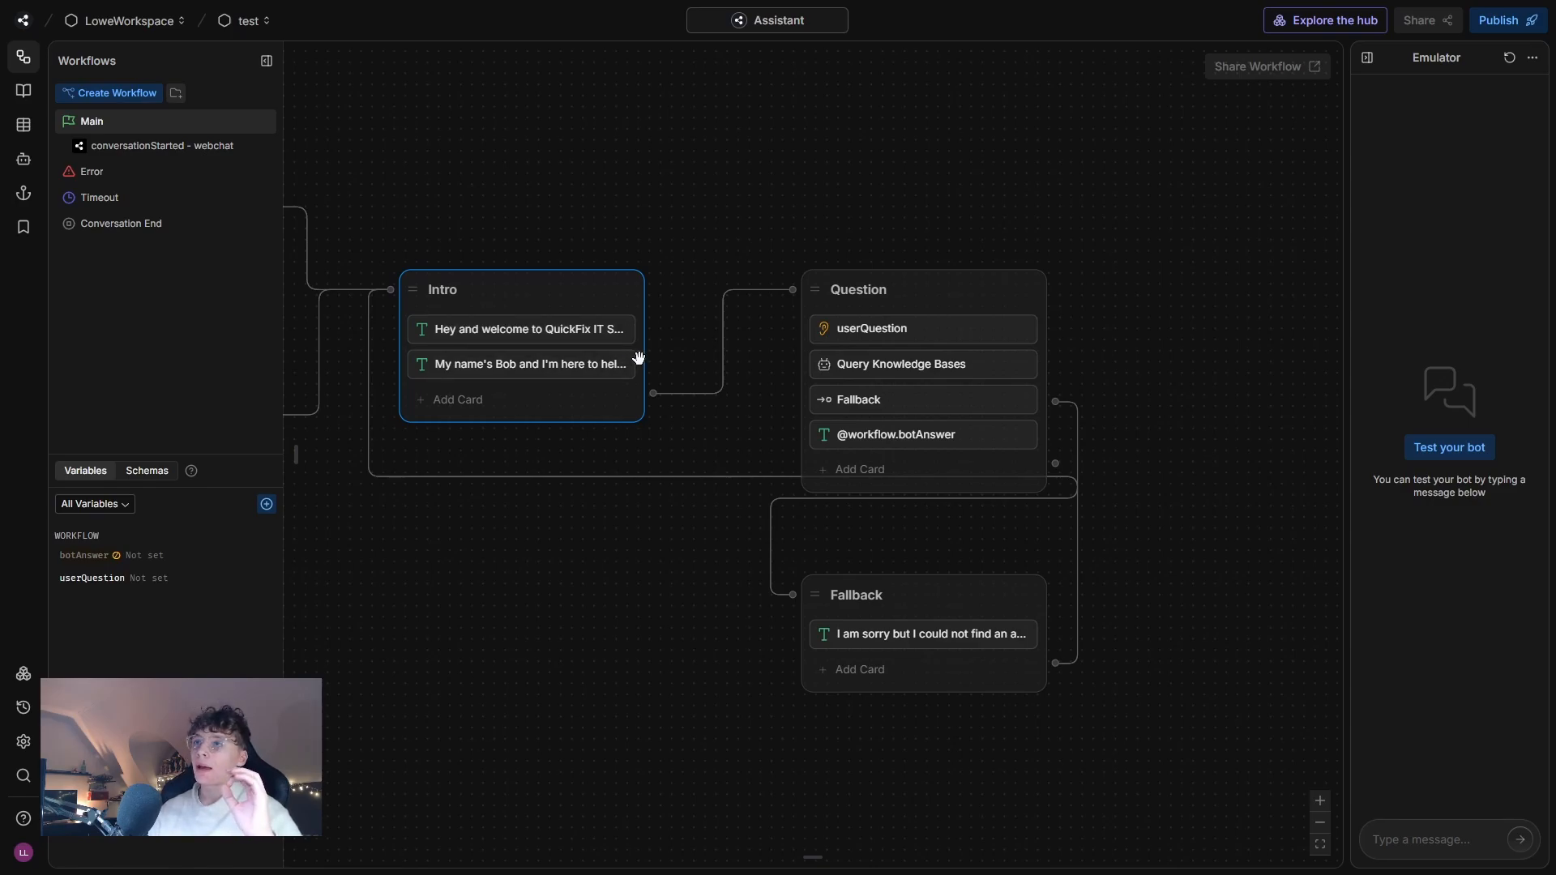
pyautogui.moveTo(508, 265); pyautogui.dragTo(645, 219)
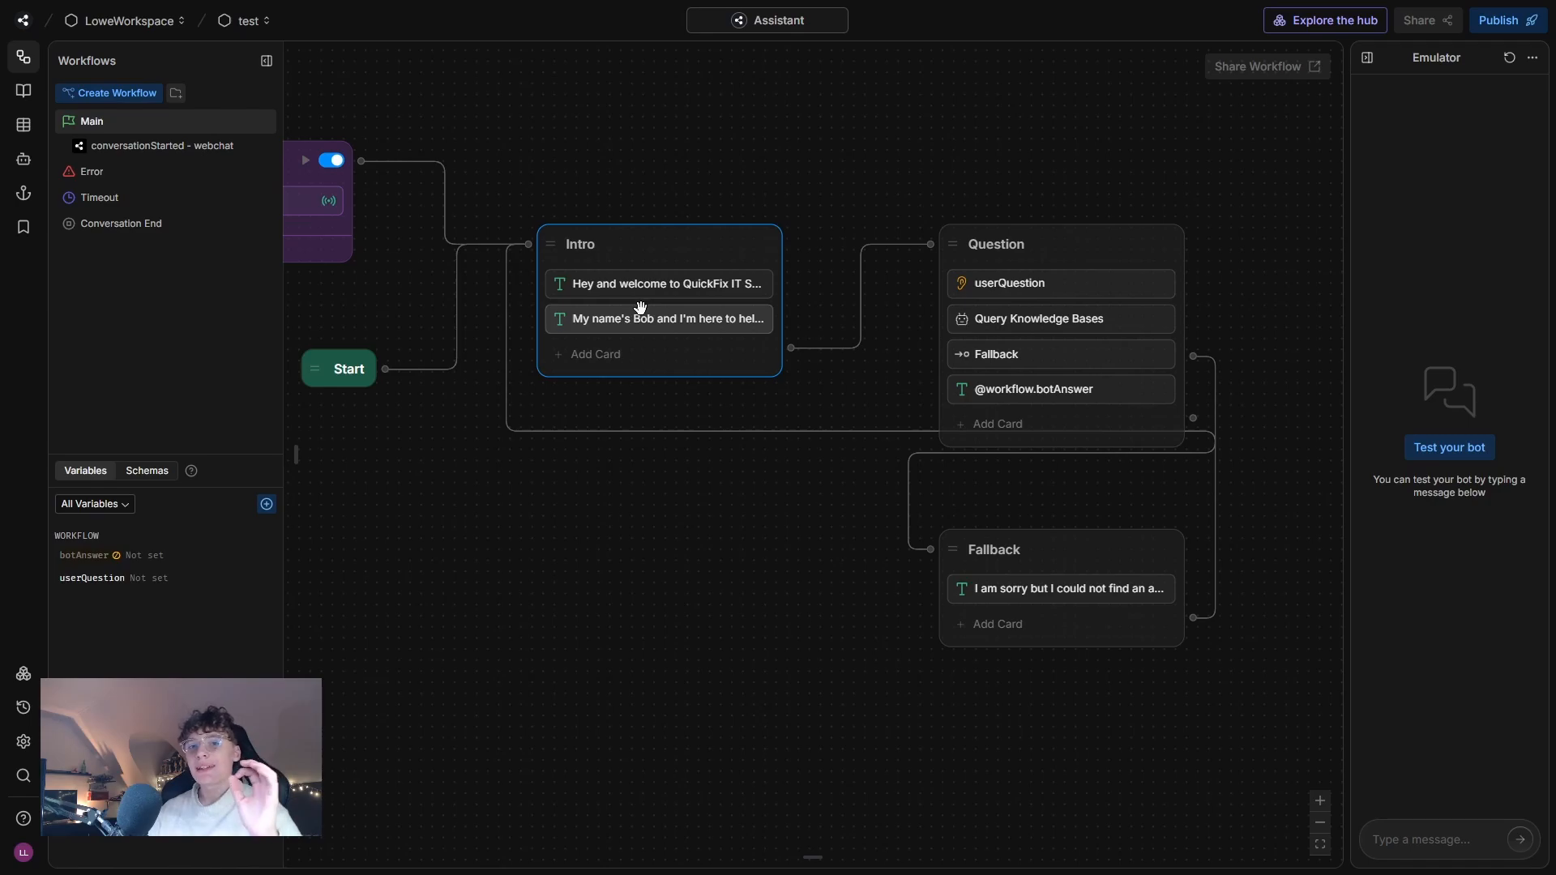
pyautogui.click(636, 357)
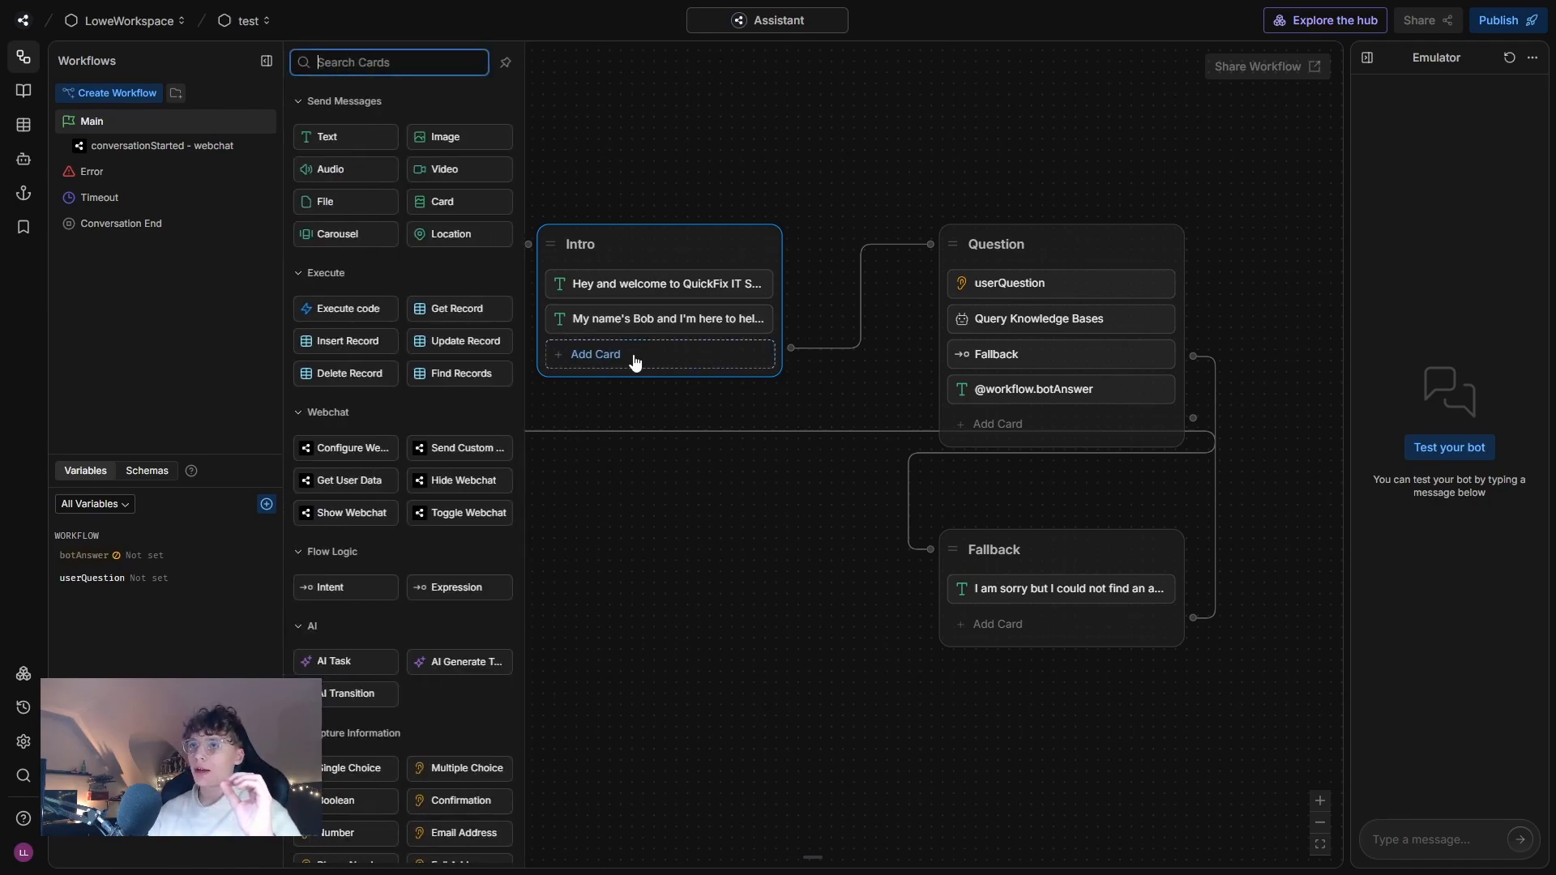
pyautogui.scroll(-5, 355, 517)
pyautogui.moveTo(355, 517); pyautogui.dragTo(618, 354)
# Set the Single Choice card's question to "What would you like assistance with?".
pyautogui.tripleClick(896, 361)
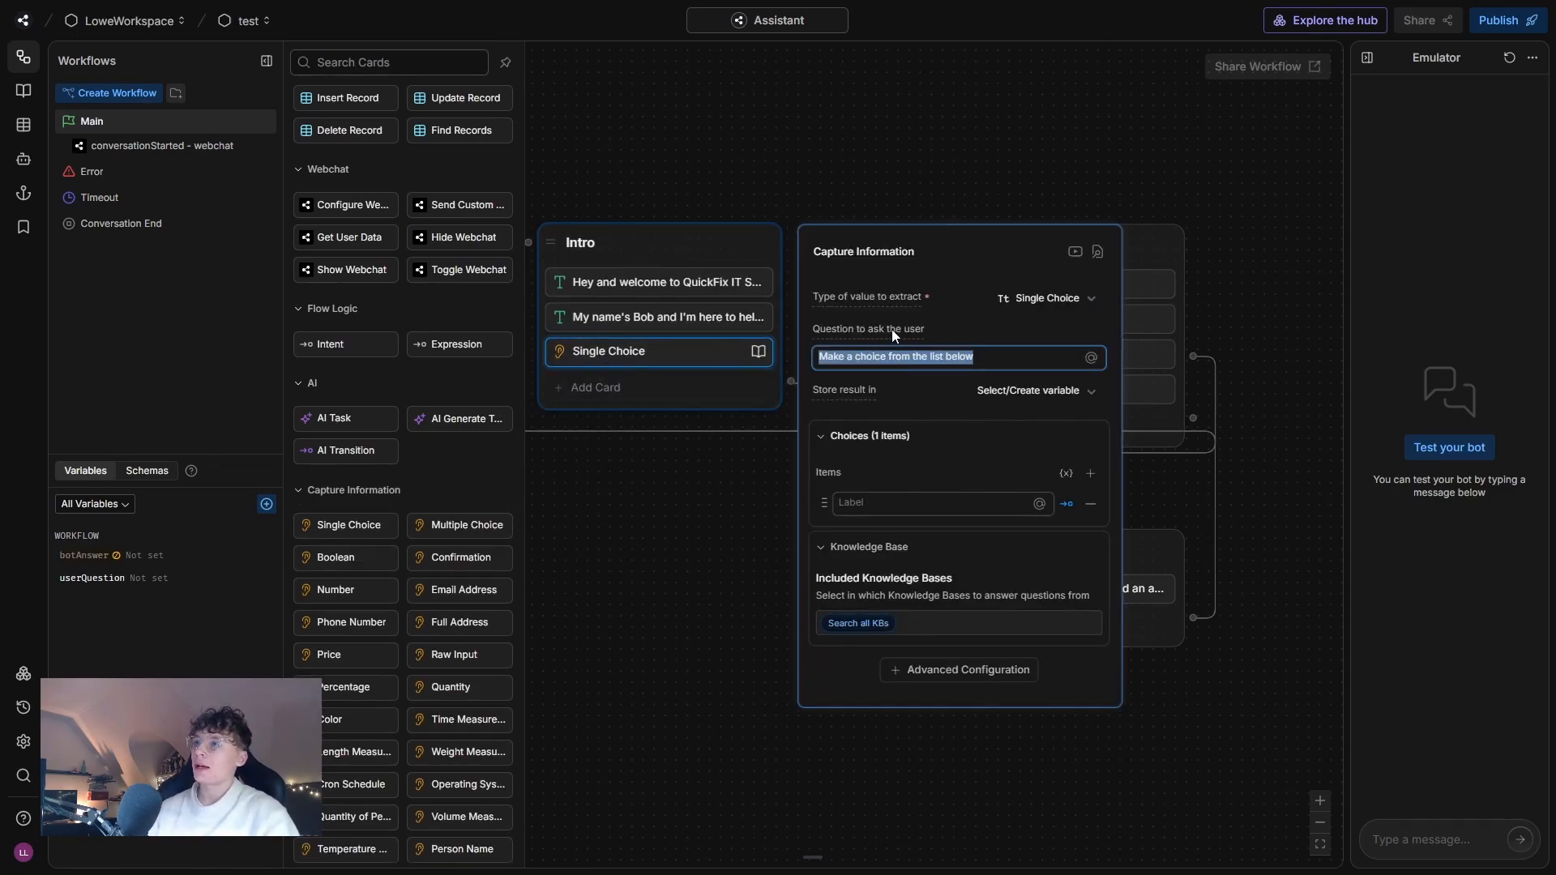
pyautogui.write('Wha')
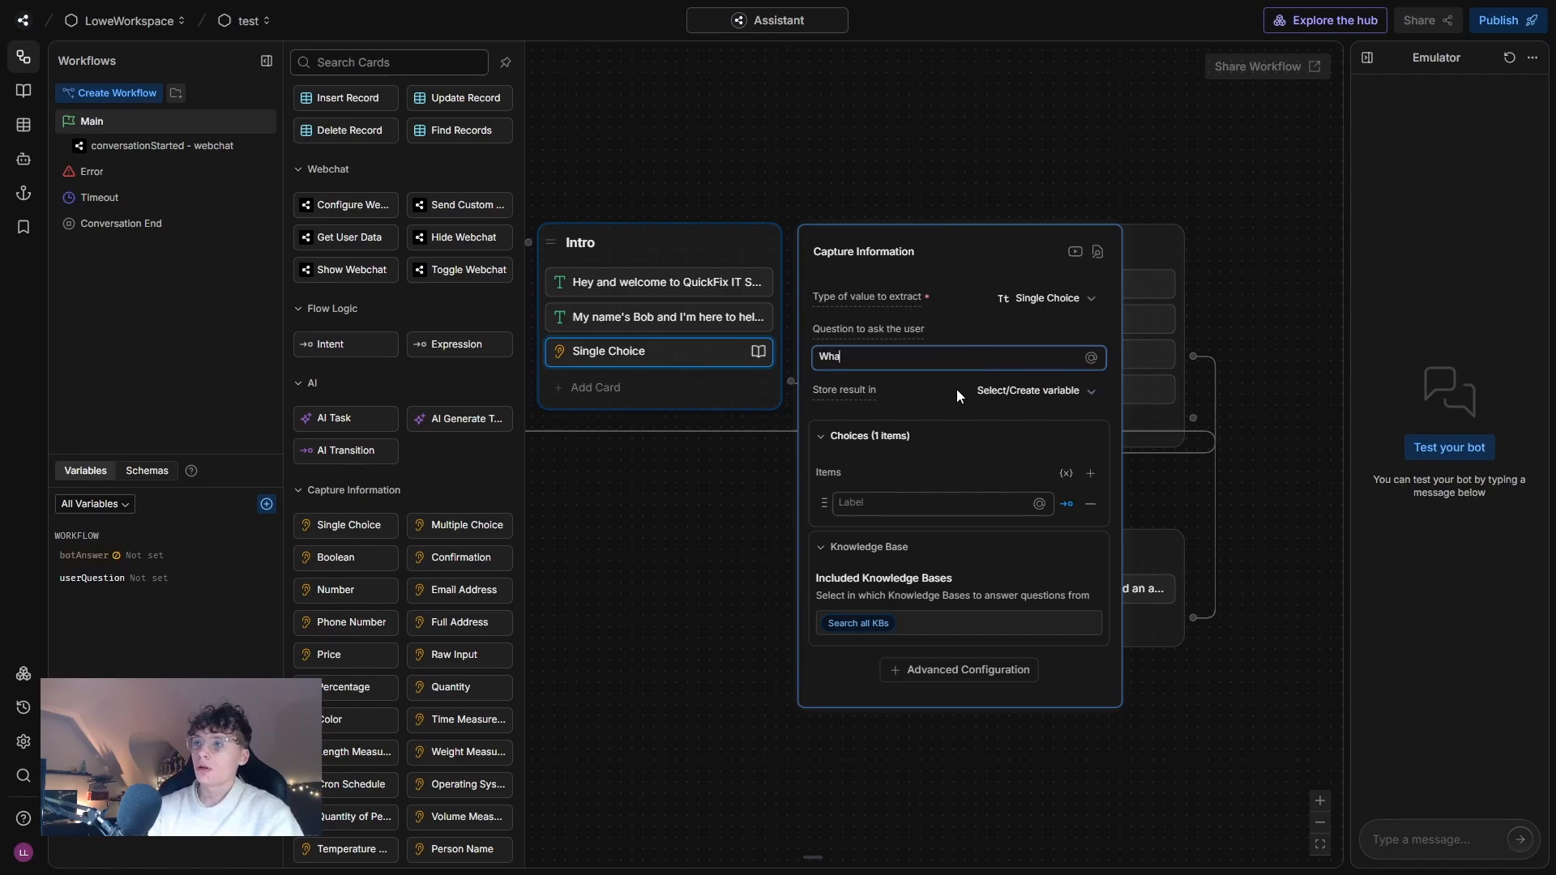
pyautogui.write('t would tyo')
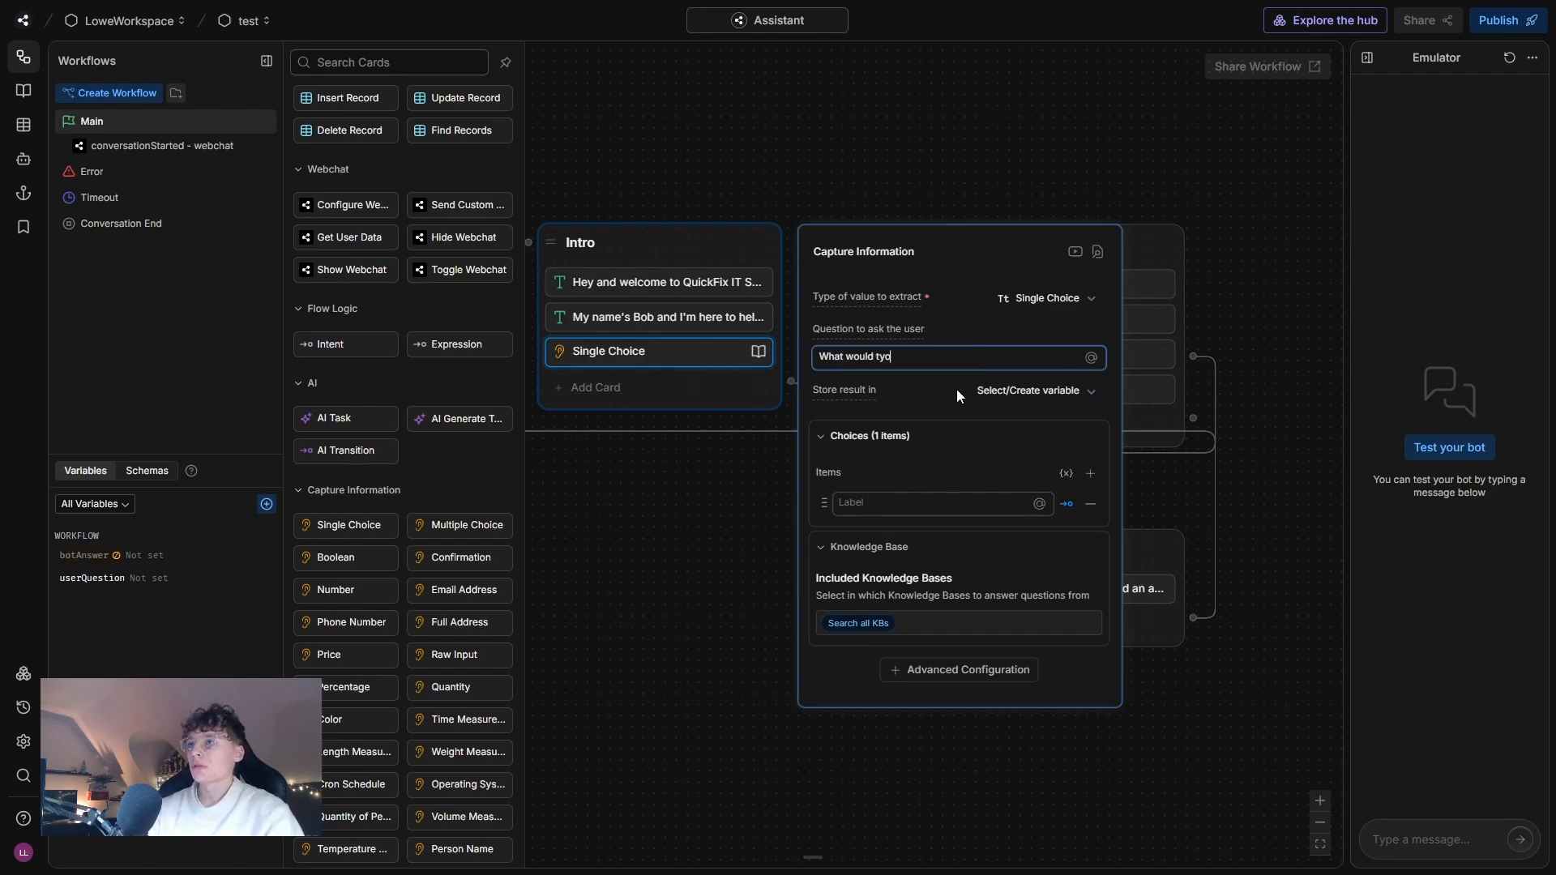
pyautogui.press('BackSpace')
pyautogui.press('BackSpace')
pyautogui.press('BackSpace')
pyautogui.write('you like assistance with?')
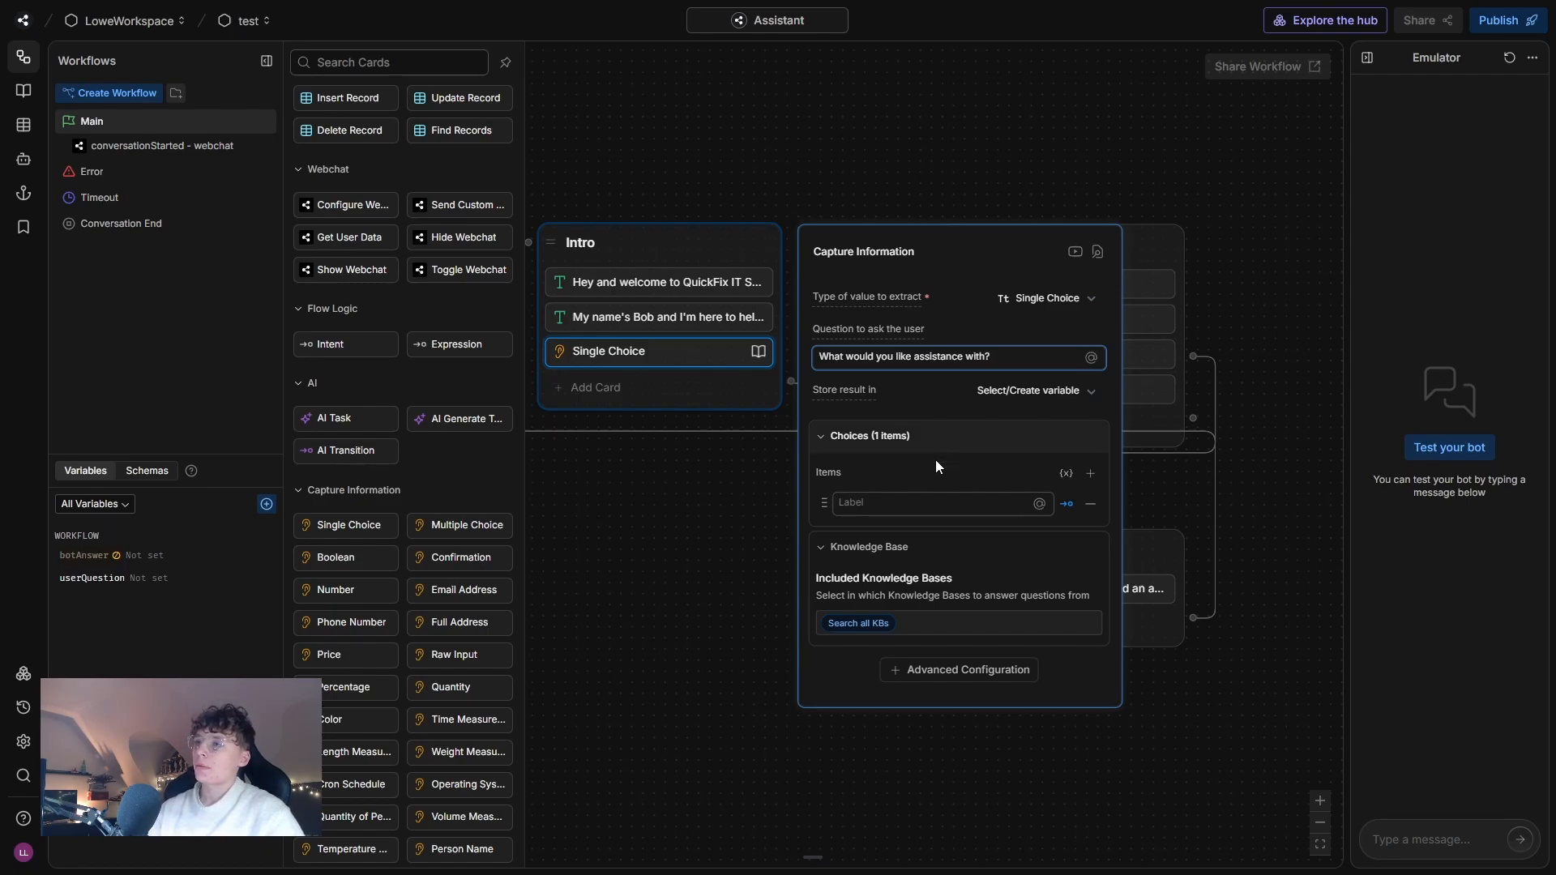
# Give the Single Choice card the two choices "I have a question" and "About us".
pyautogui.click(867, 501)
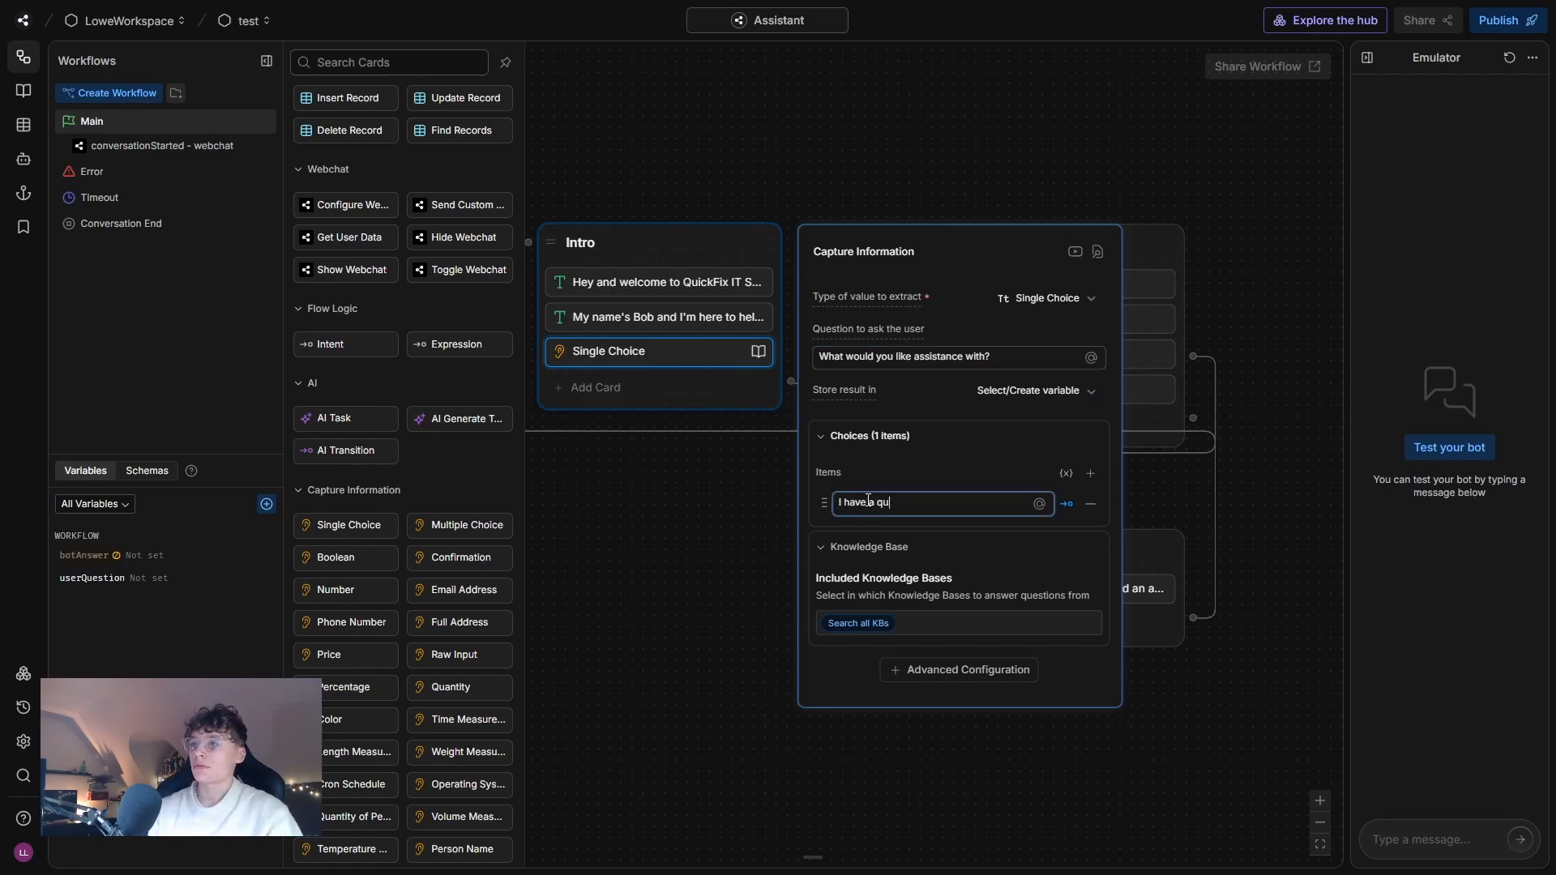
pyautogui.press('Return')
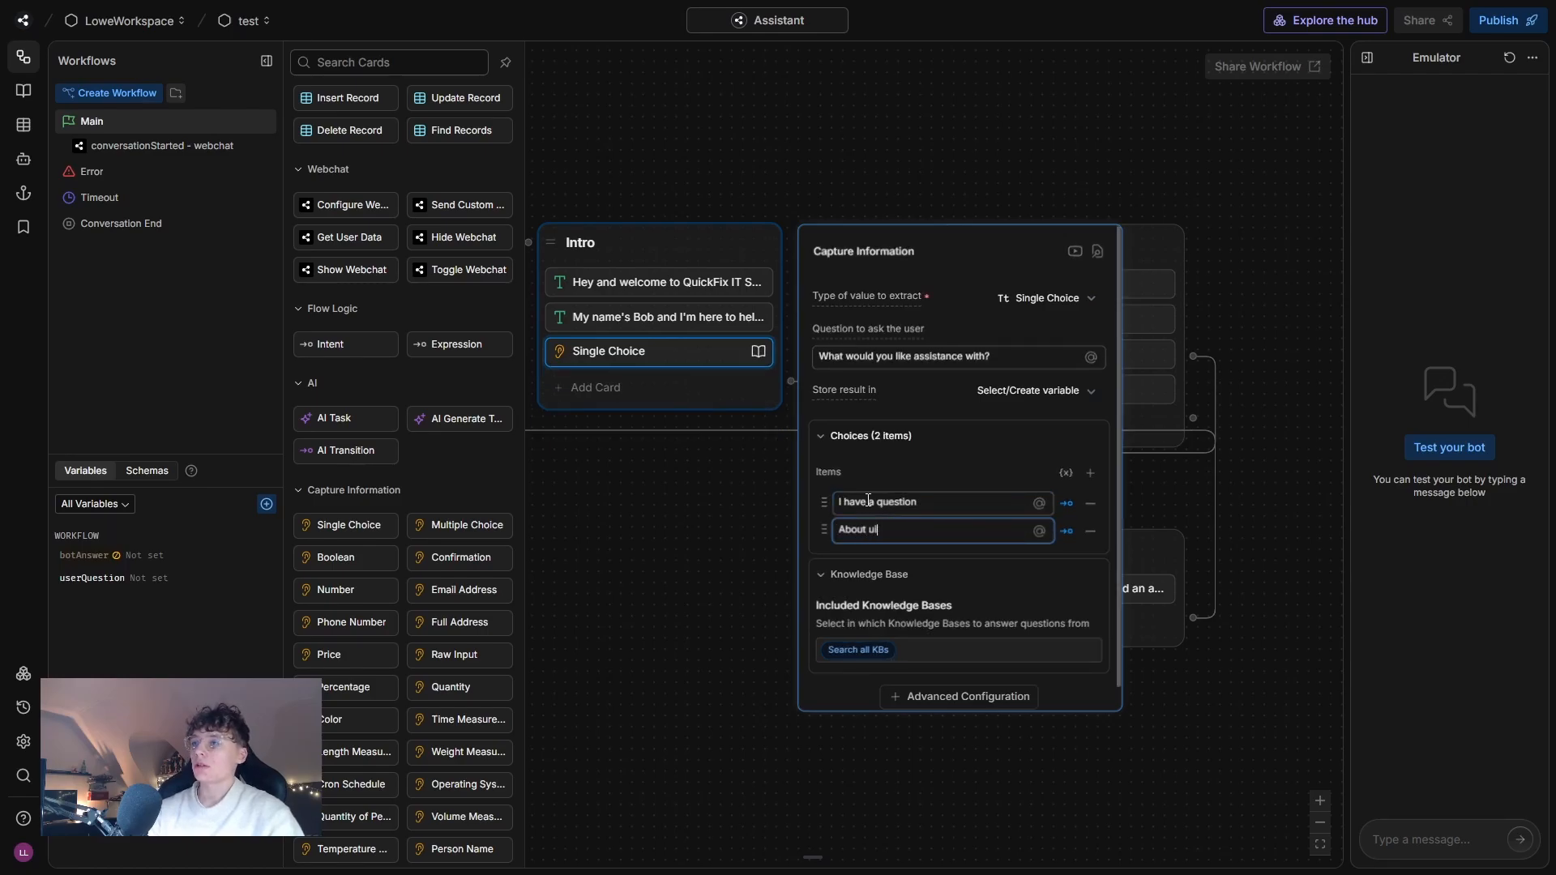
pyautogui.click(677, 569)
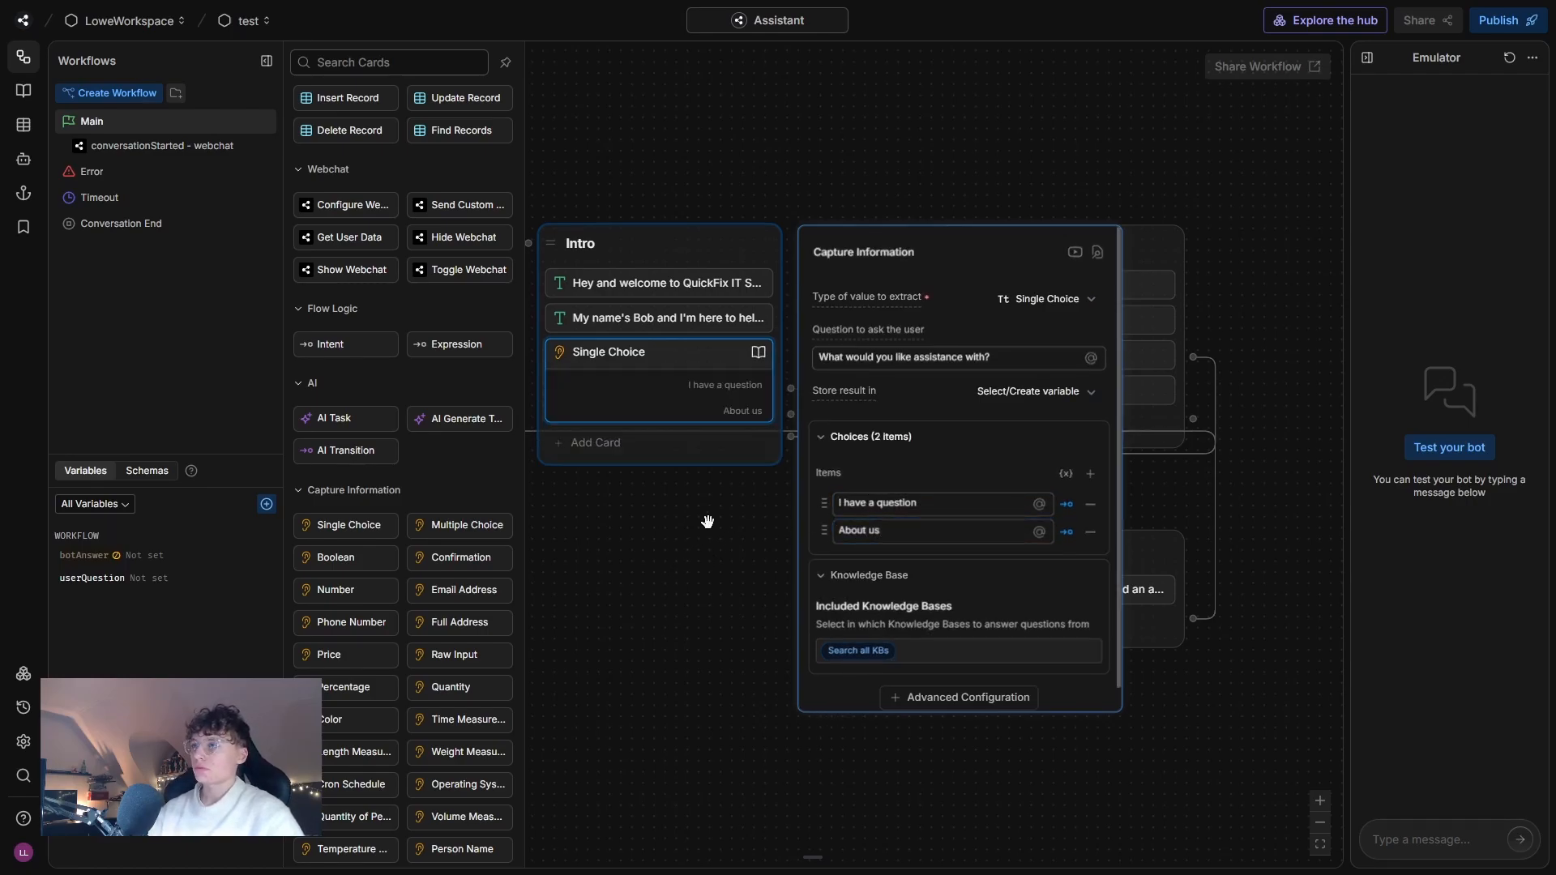
# Disable the knowledge base search for the Single Choice card and close its settings.
pyautogui.click(870, 642)
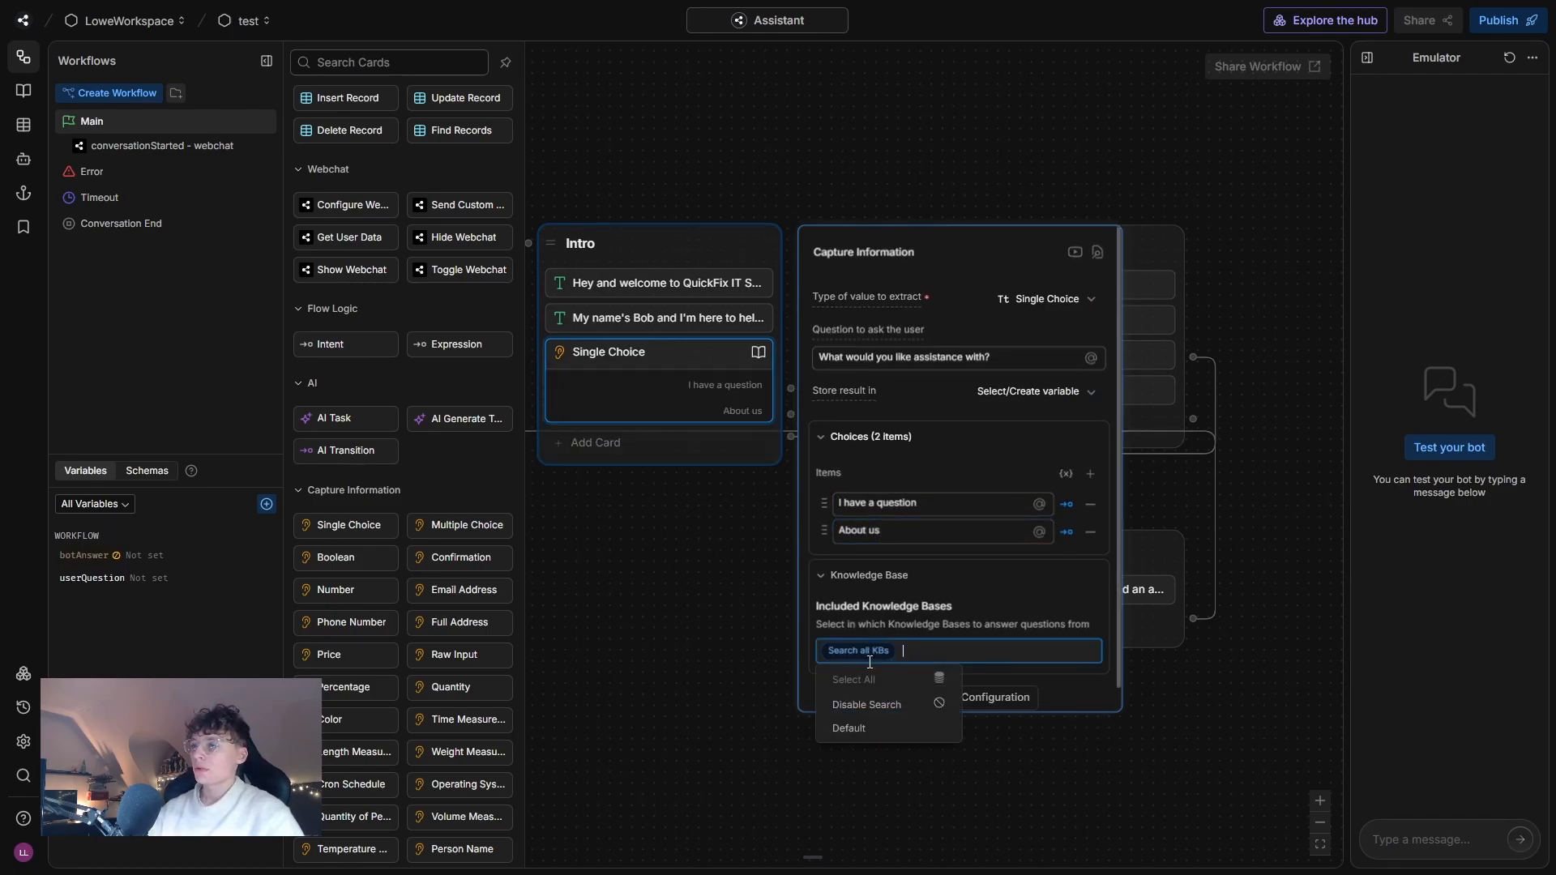
pyautogui.click(870, 706)
pyautogui.click(601, 523)
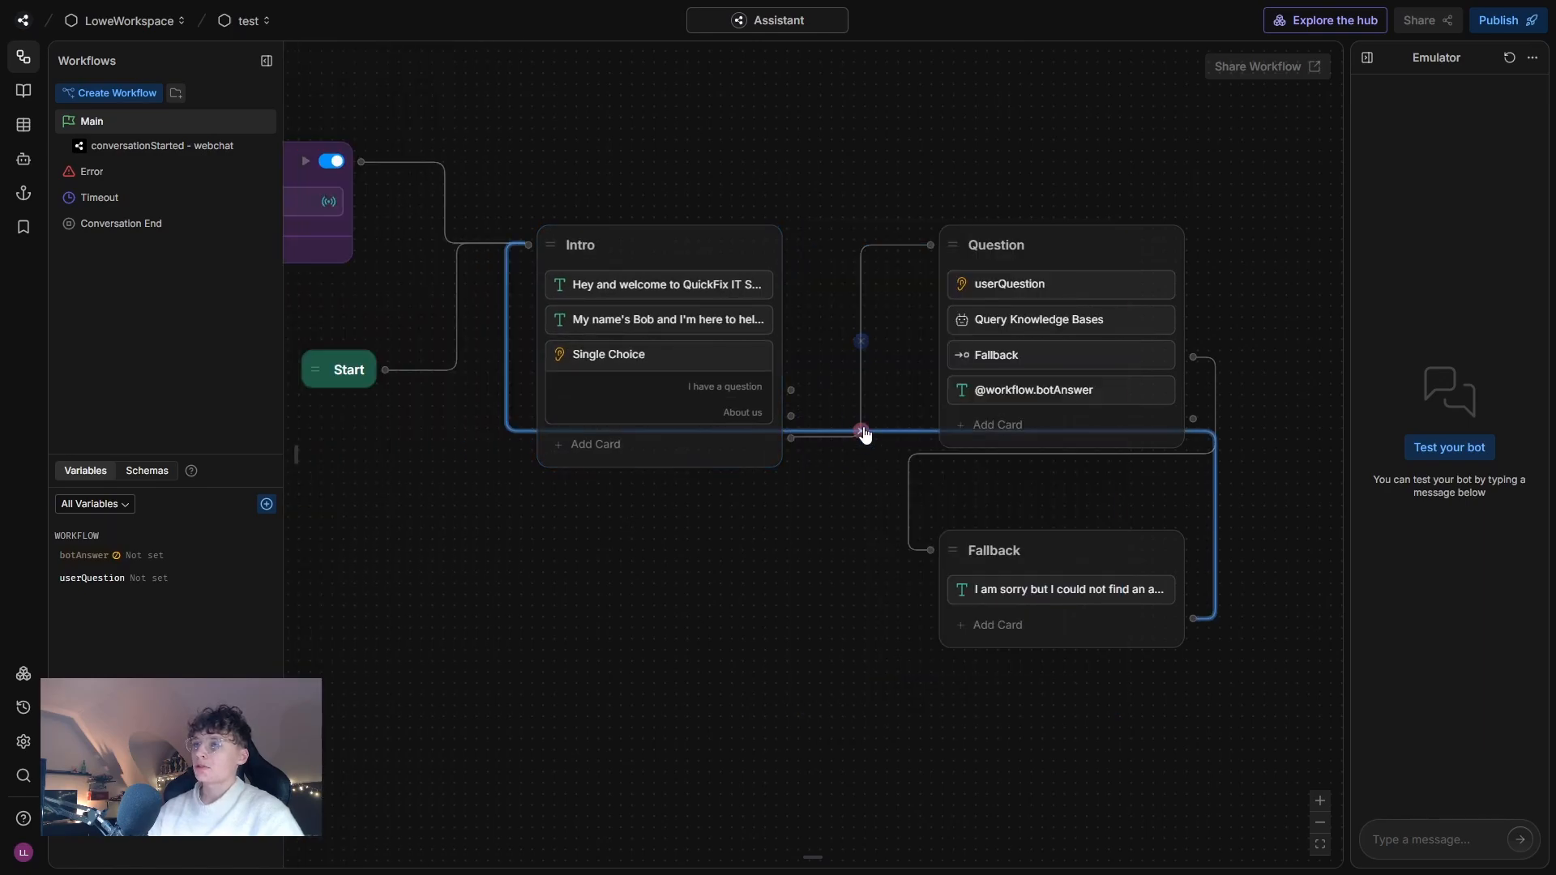
# Delete the connection between the Intro node and the Question node.
pyautogui.click(861, 341)
pyautogui.scroll(3, 861, 348)
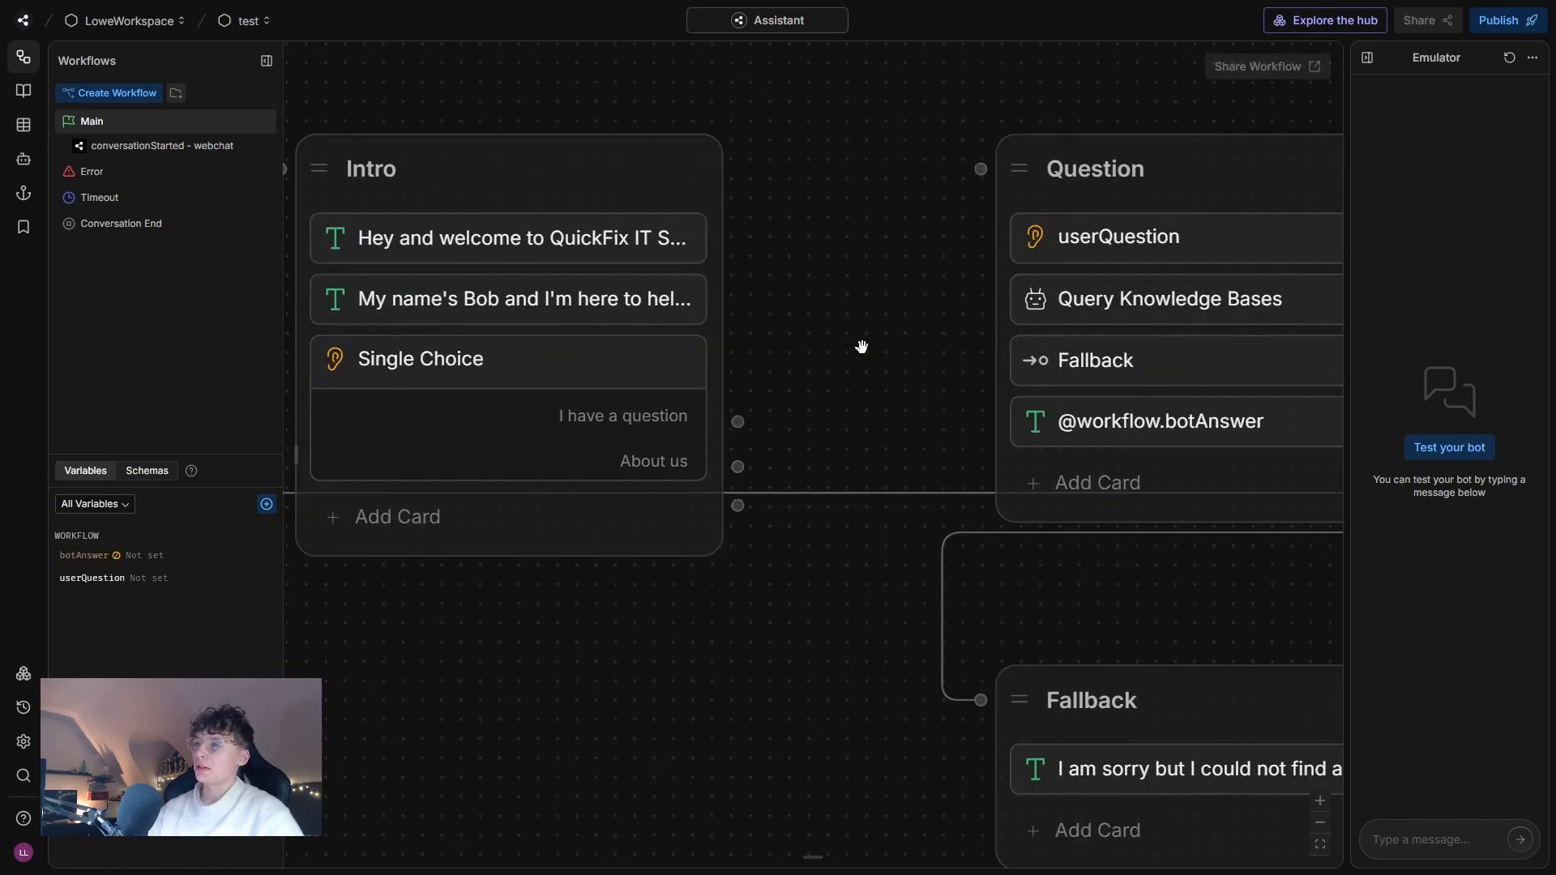
pyautogui.scroll(-3, 861, 354)
pyautogui.scroll(1, 713, 392)
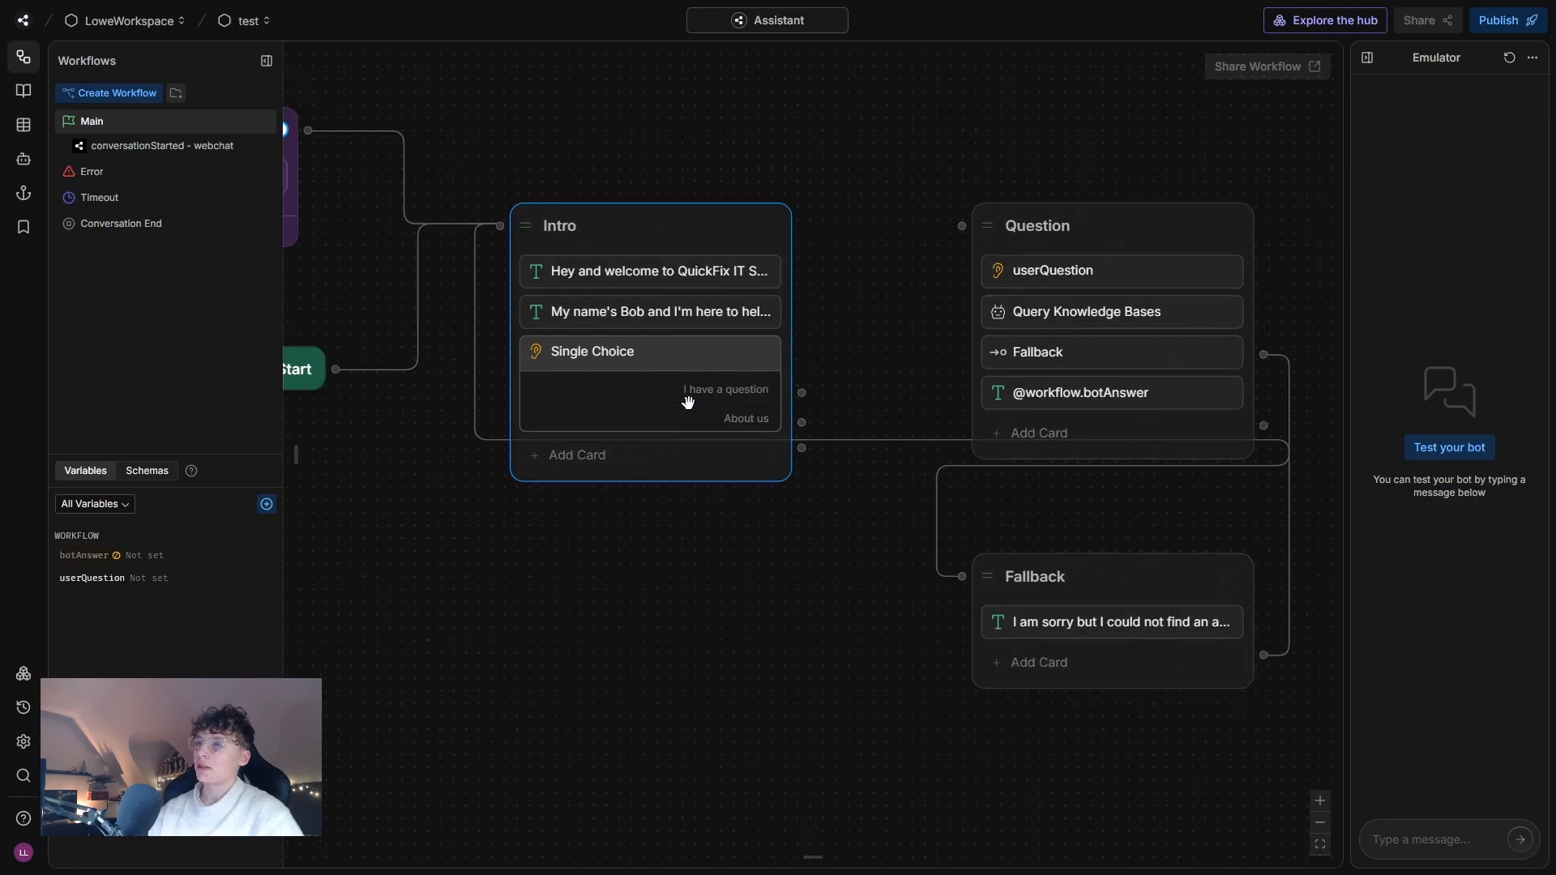
# Connect the "I have a question" choice in the Intro node to the Question node.
pyautogui.moveTo(786, 387); pyautogui.dragTo(980, 221)
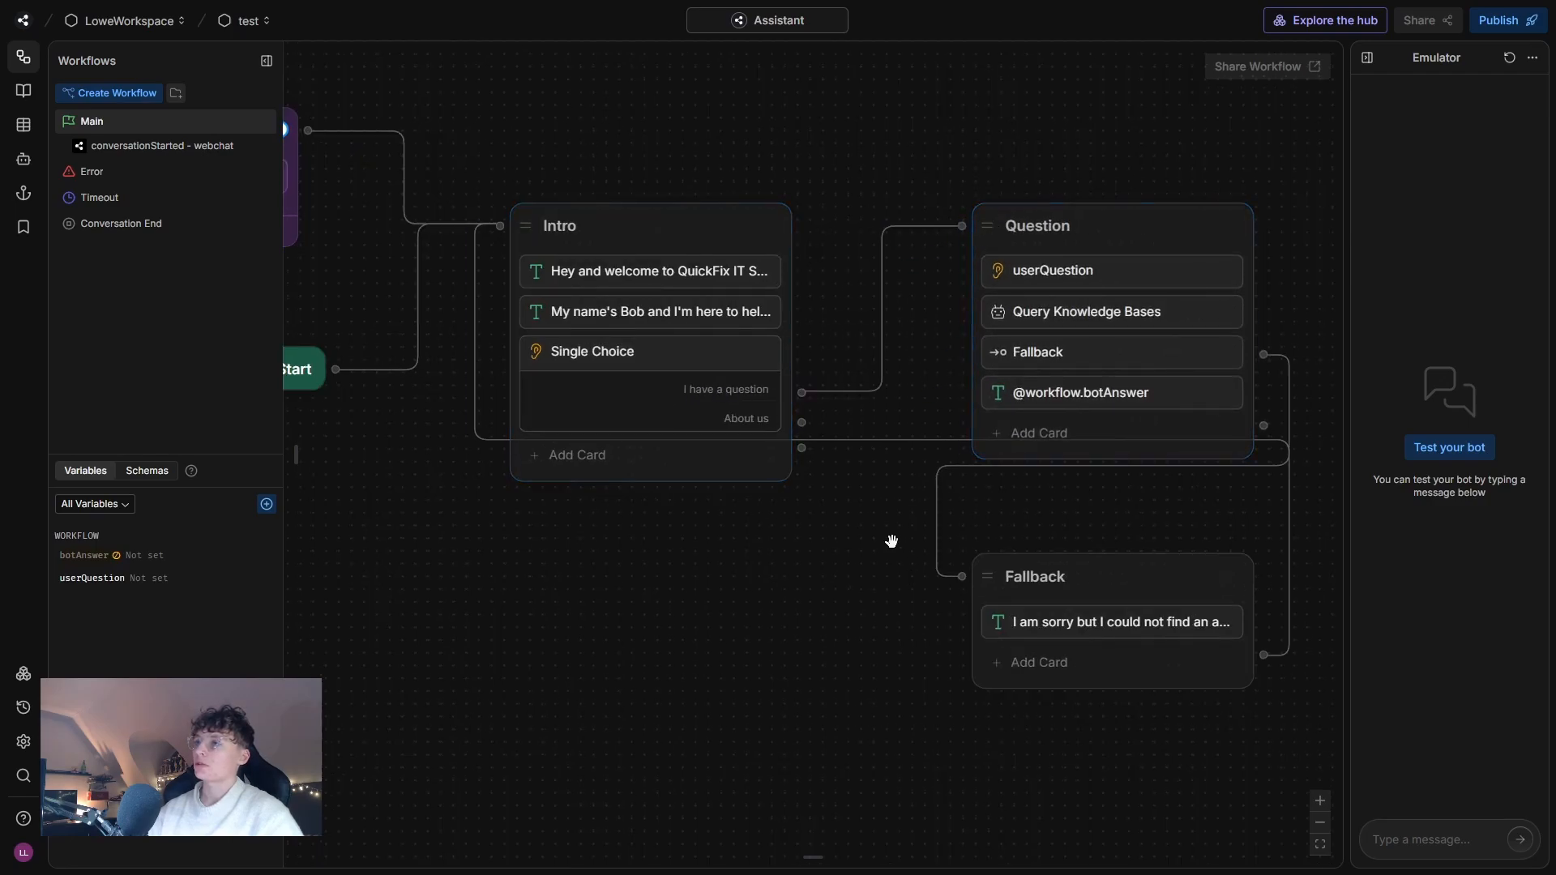
# Add a standard node named About_Us below the Intro node and connect the "About us" choice to it.
pyautogui.moveTo(813, 769); pyautogui.dragTo(688, 566)
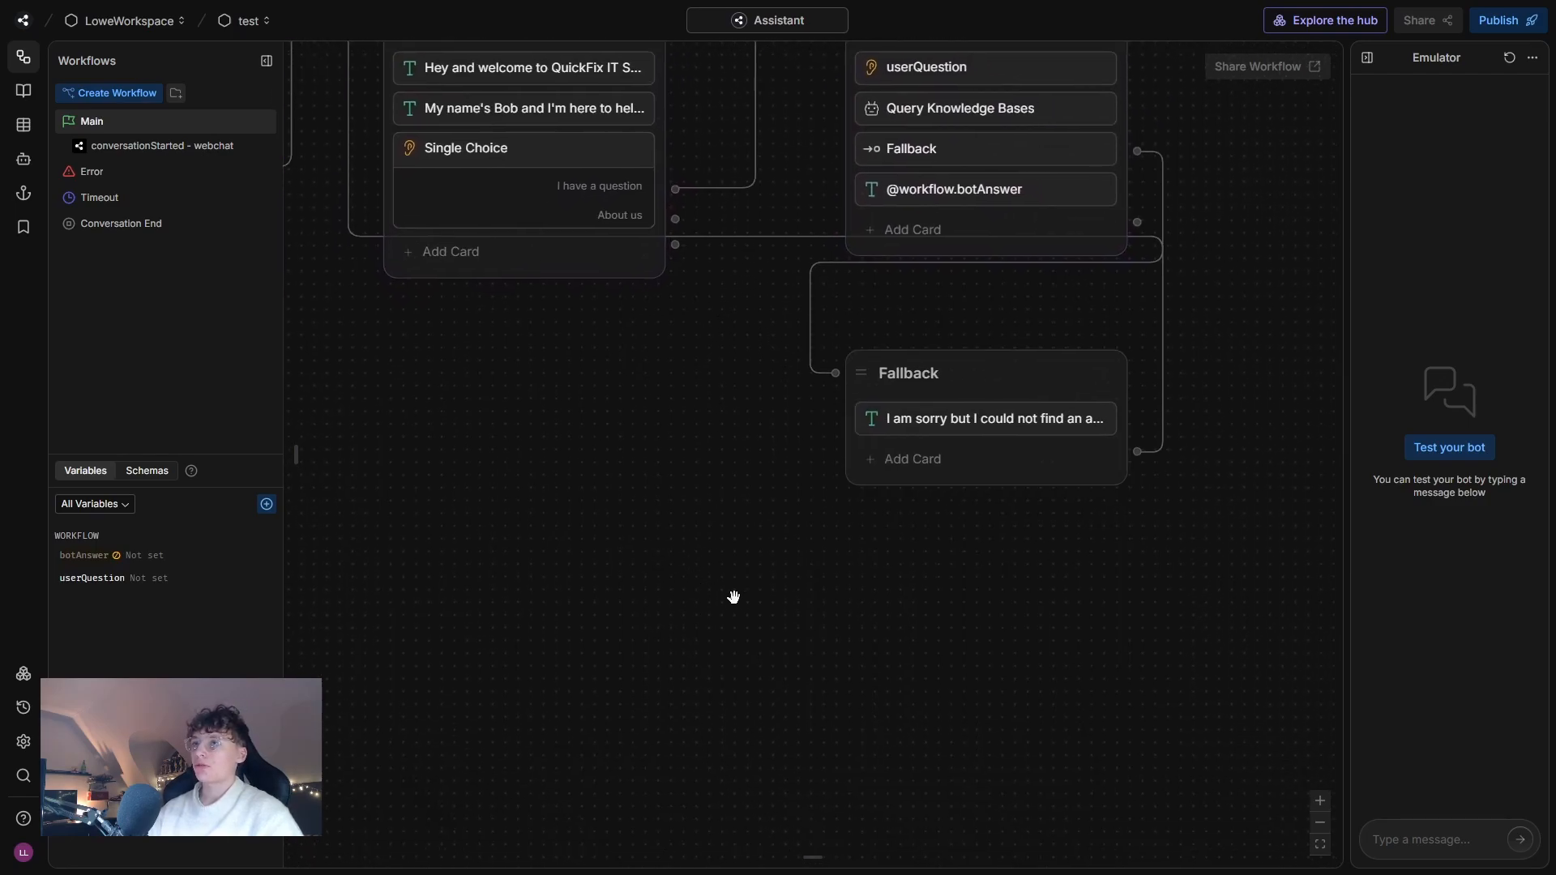
pyautogui.scroll(-1, 734, 598)
pyautogui.hscroll(-3, 593, 492)
pyautogui.rightClick(635, 400)
pyautogui.click(683, 413)
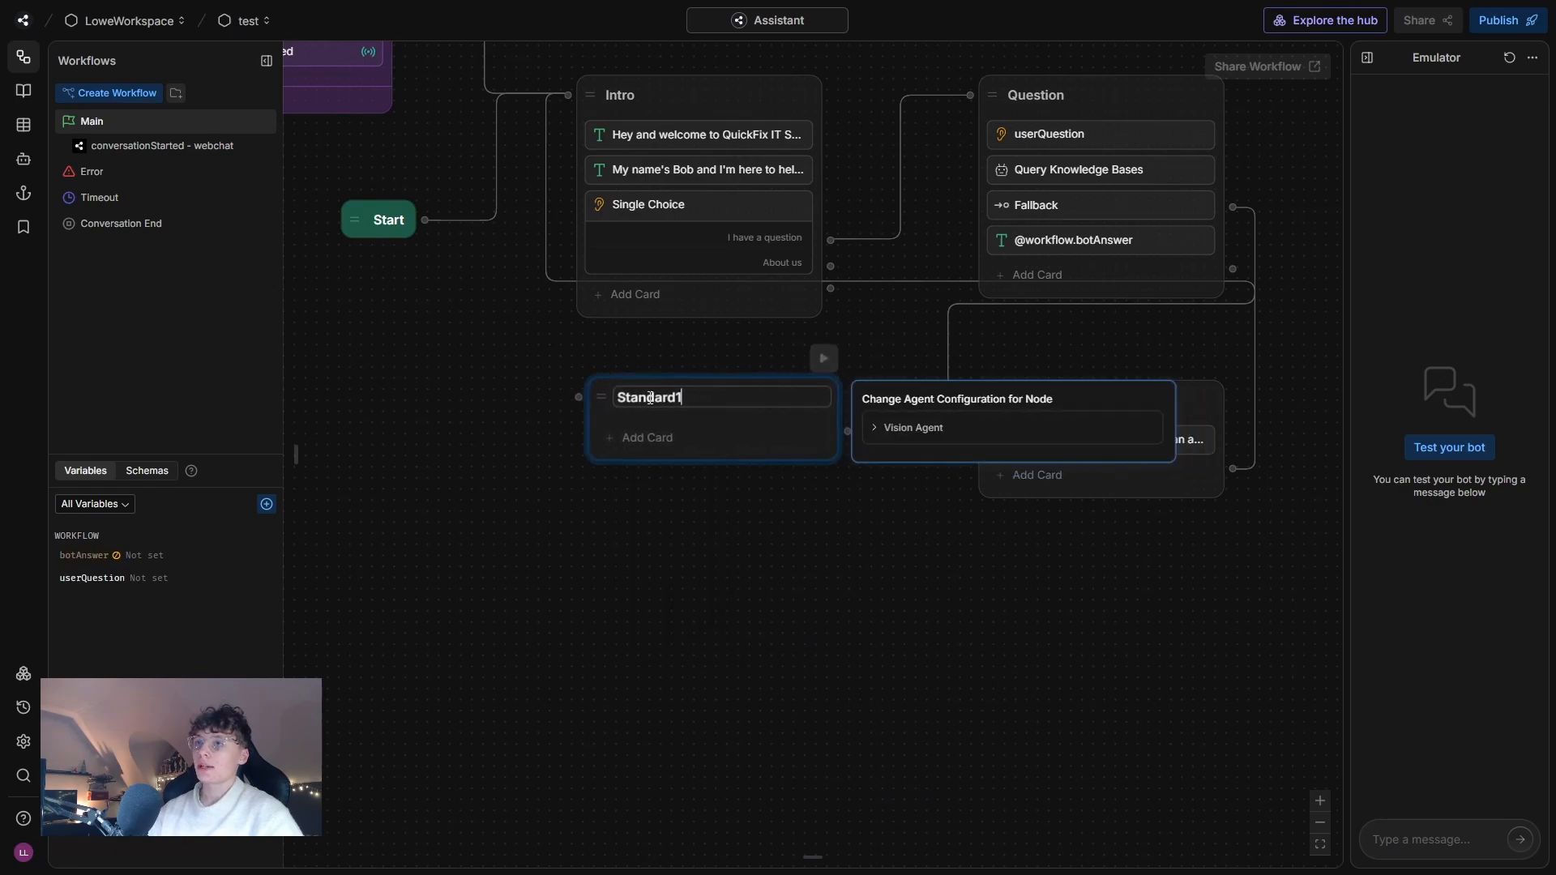
pyautogui.hotkey('ctrl', 'BackSpace')
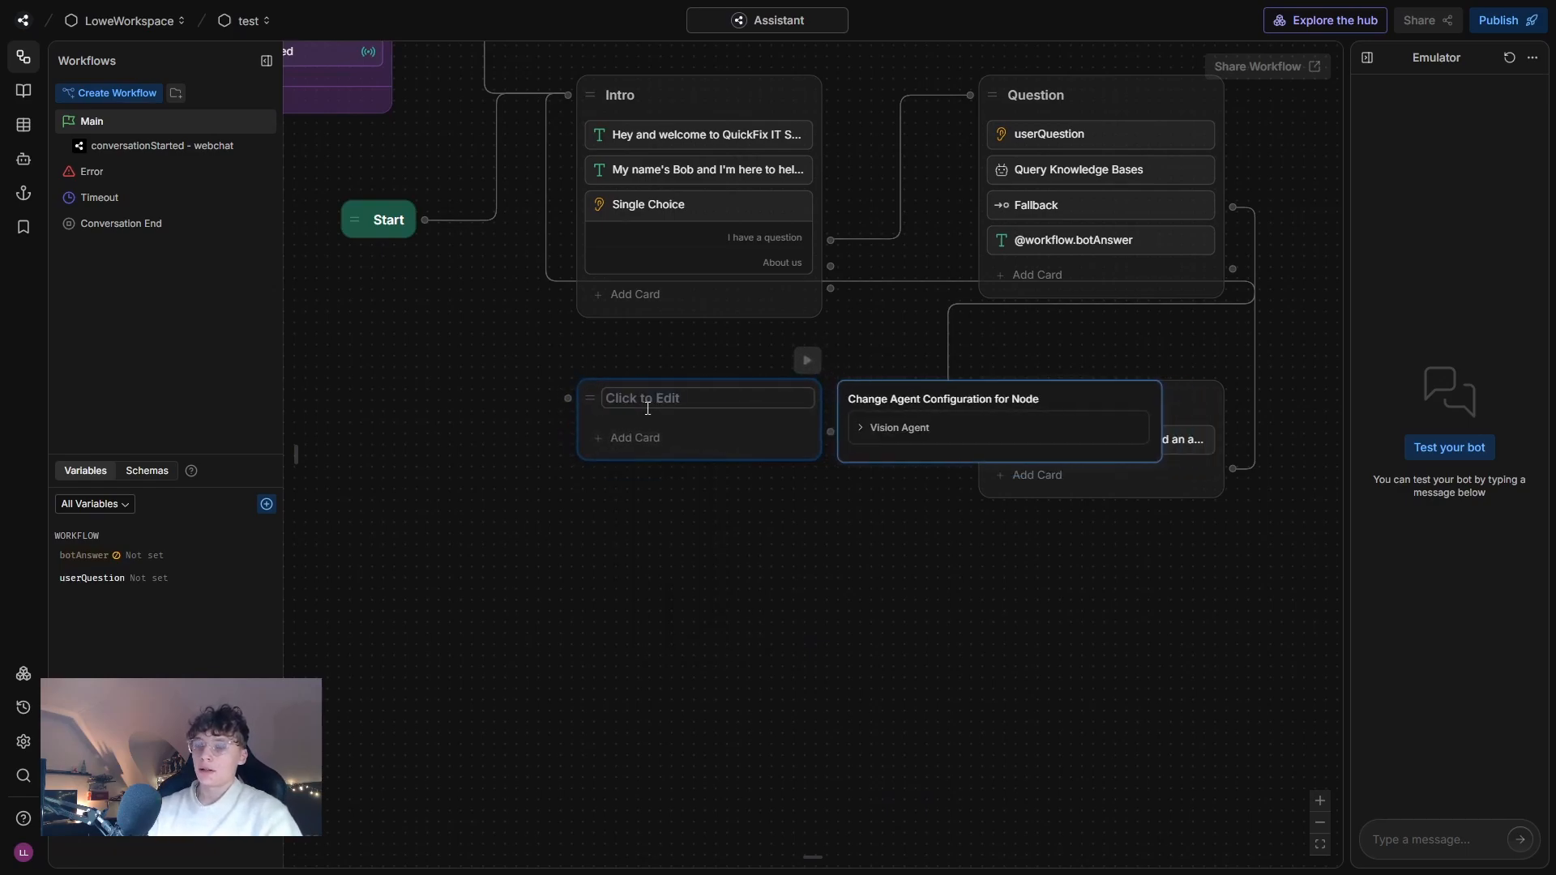
pyautogui.write('About_Us')
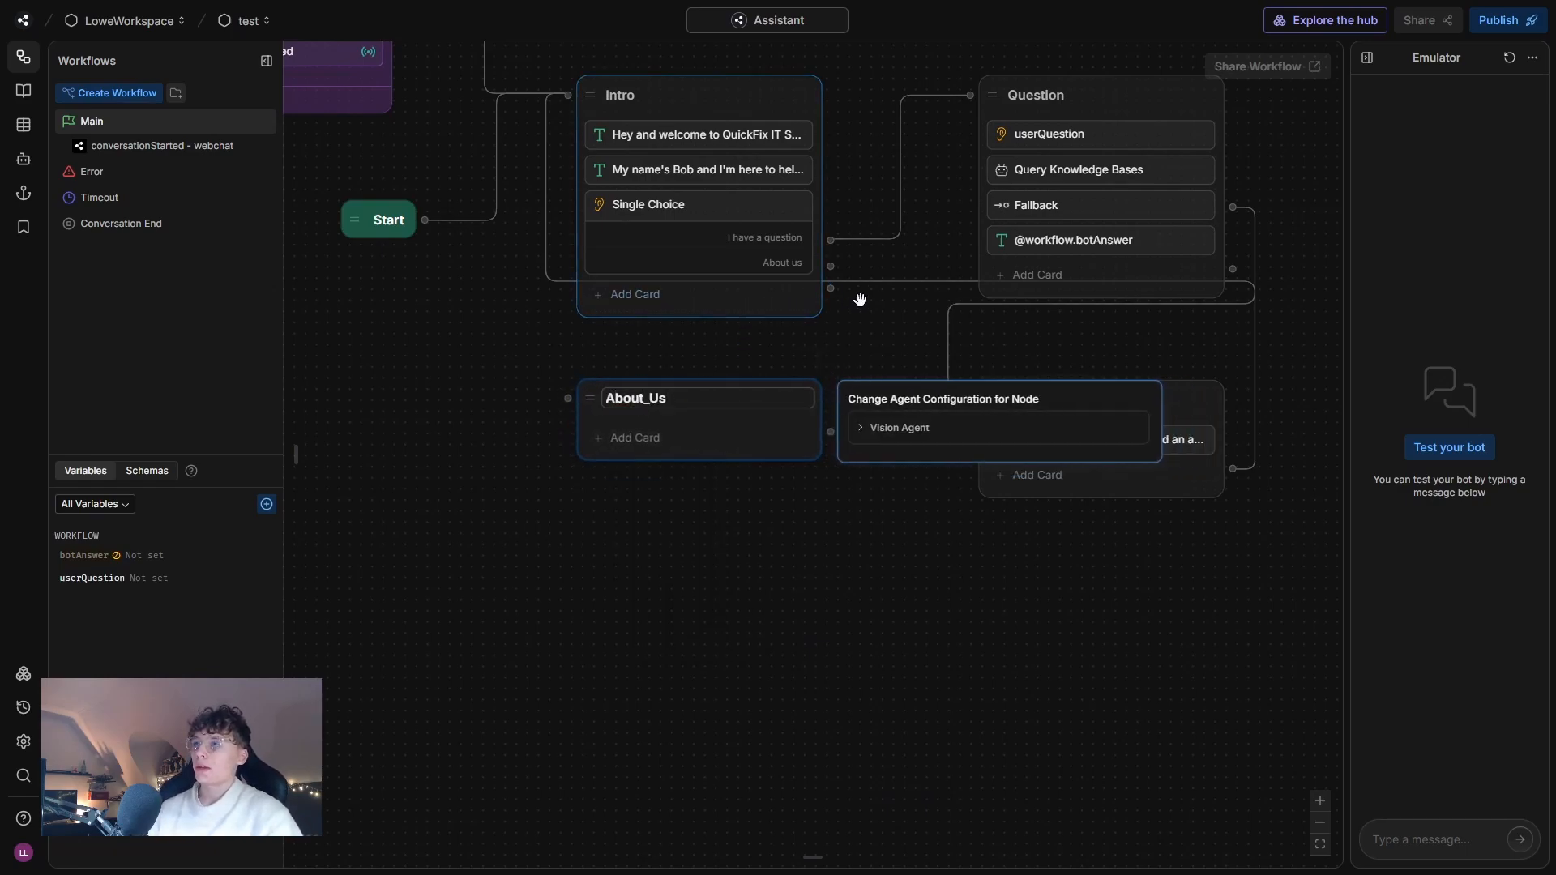
pyautogui.moveTo(830, 266); pyautogui.dragTo(674, 398)
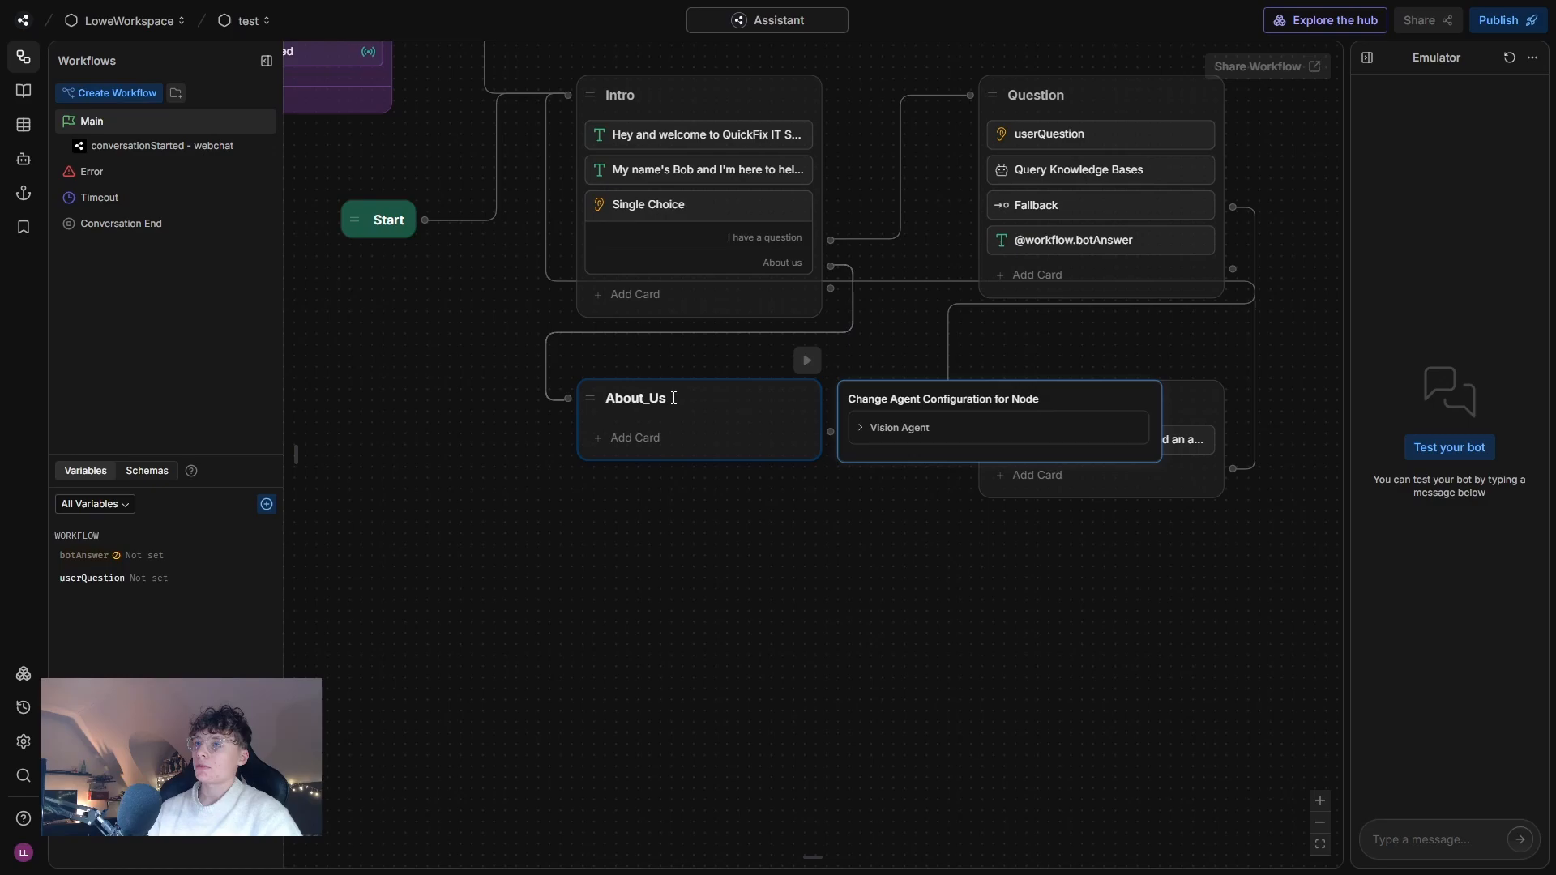
# Add a Text card to About_Us saying "What we do: Provide remote IT support for small businesses, including troubleshooting, software installation, and cybersecurity advice.".
pyautogui.click(646, 440)
pyautogui.moveTo(345, 144); pyautogui.dragTo(645, 440)
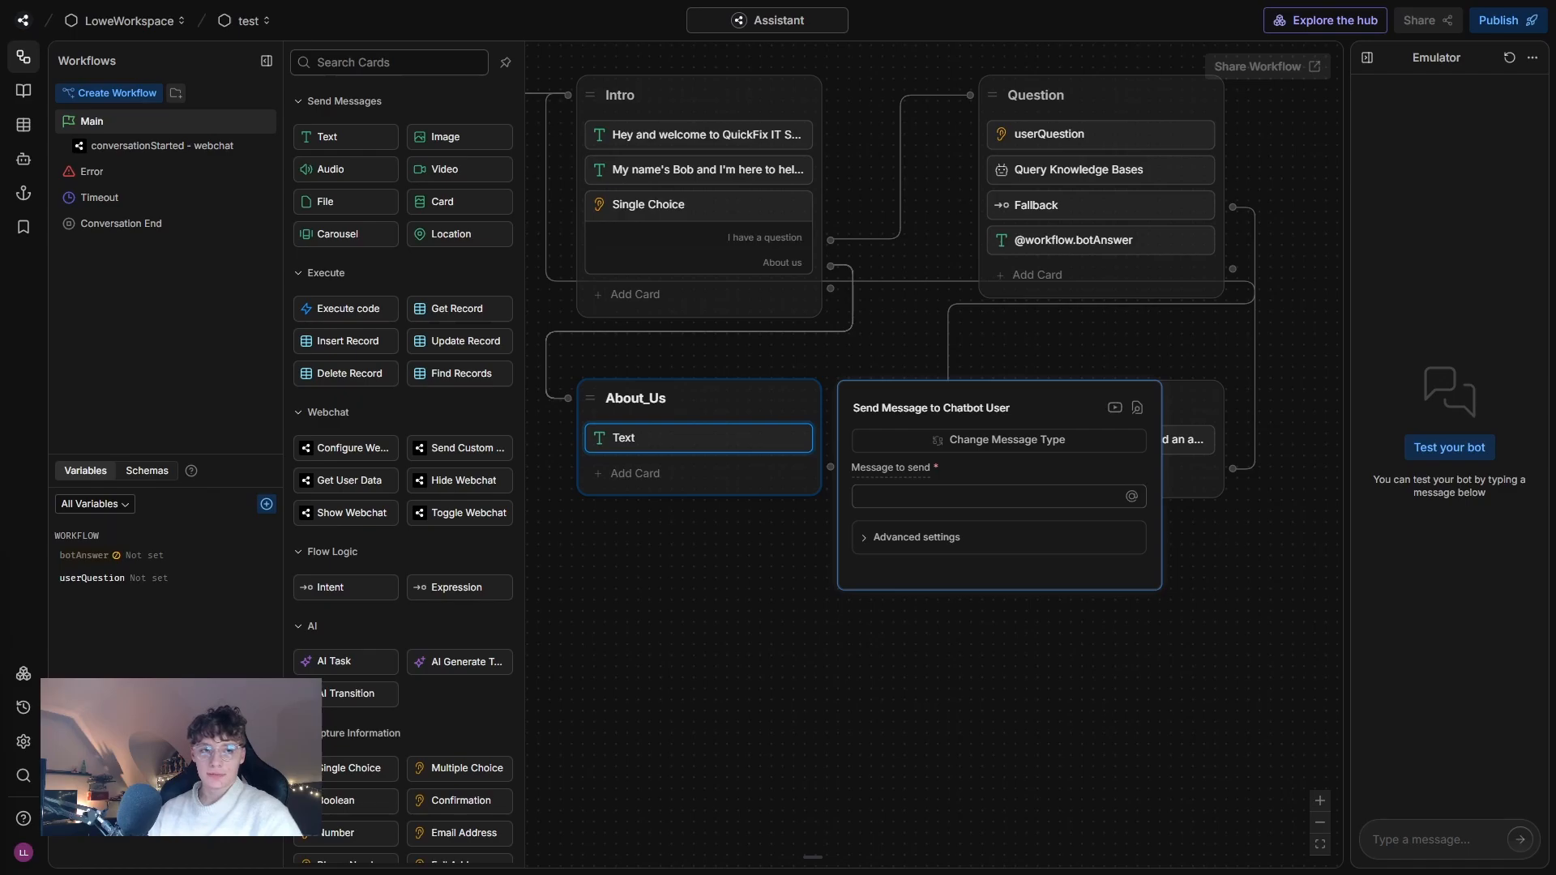
pyautogui.click(866, 496)
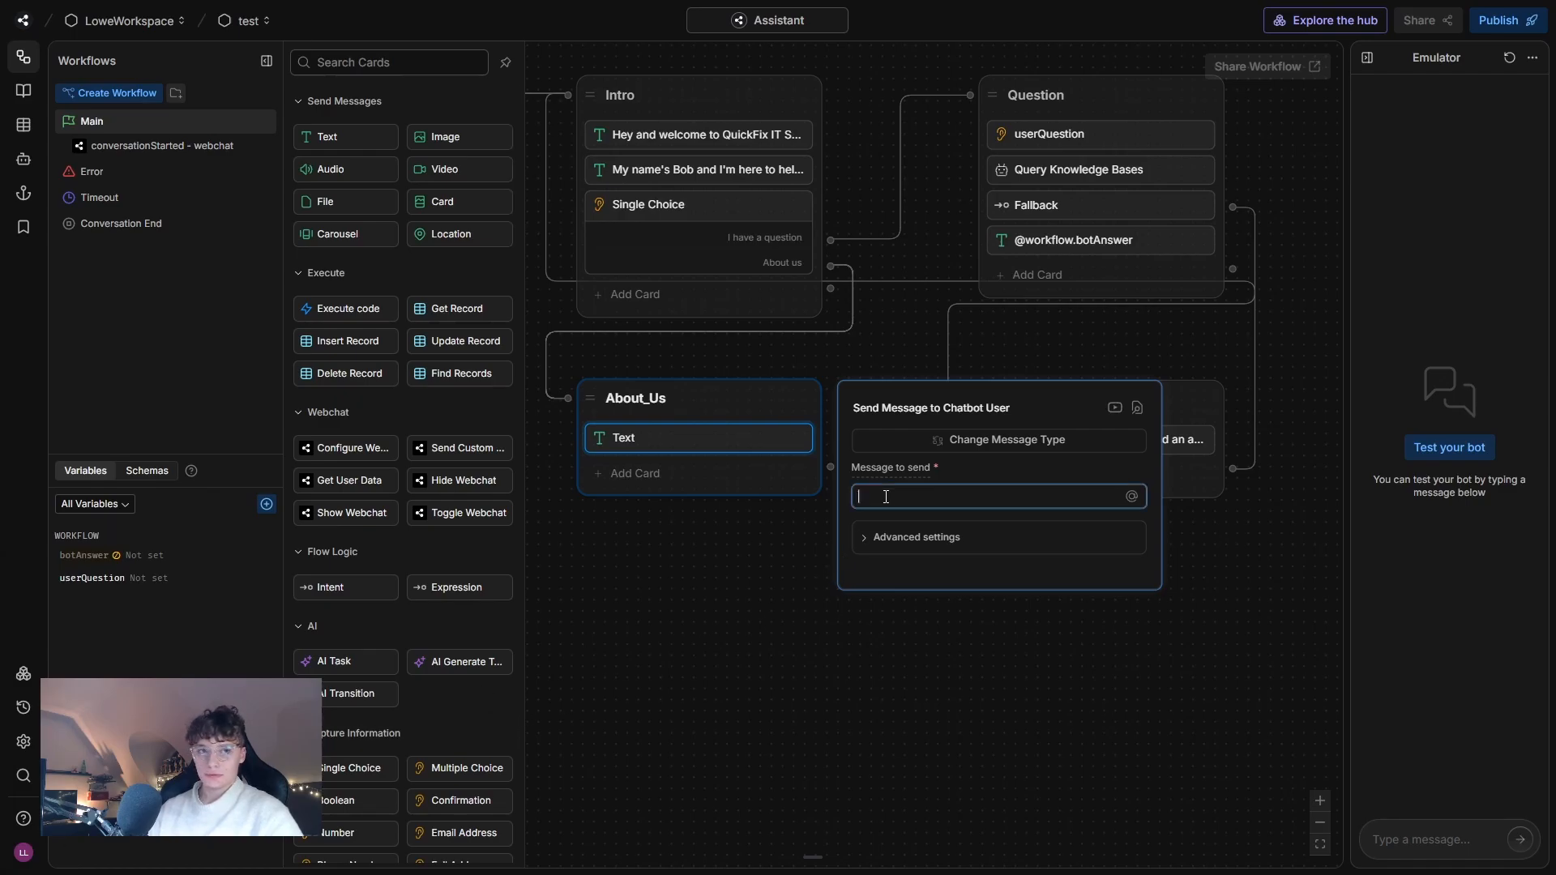
pyautogui.write('What we do: Provide remote IT support for small businesses, including troubleshooting, software installation, and cybersecurity advice.')
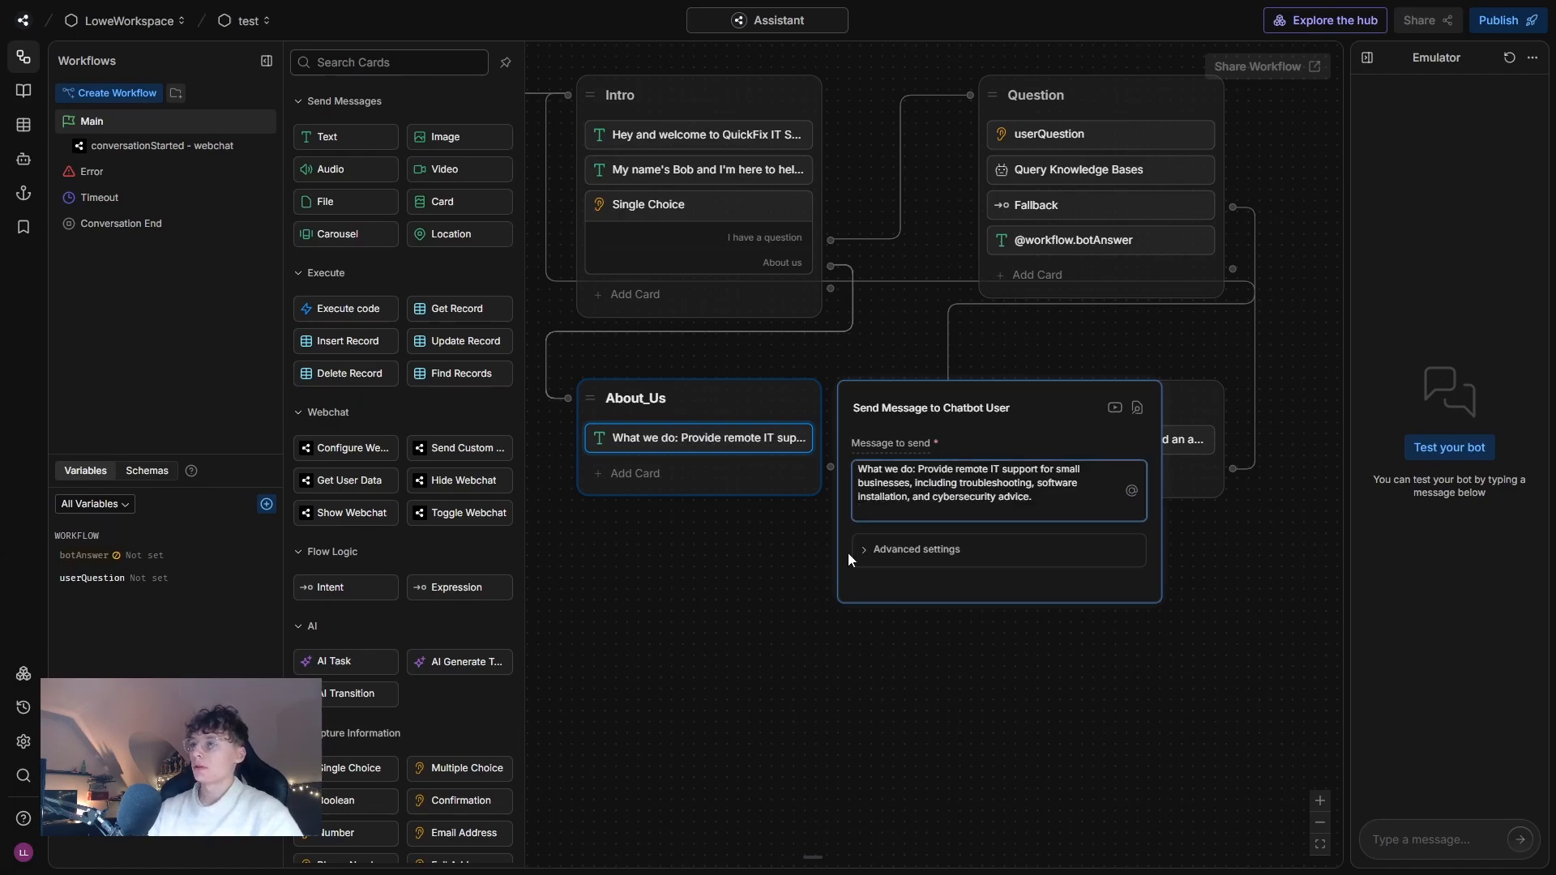
pyautogui.press('BackSpace')
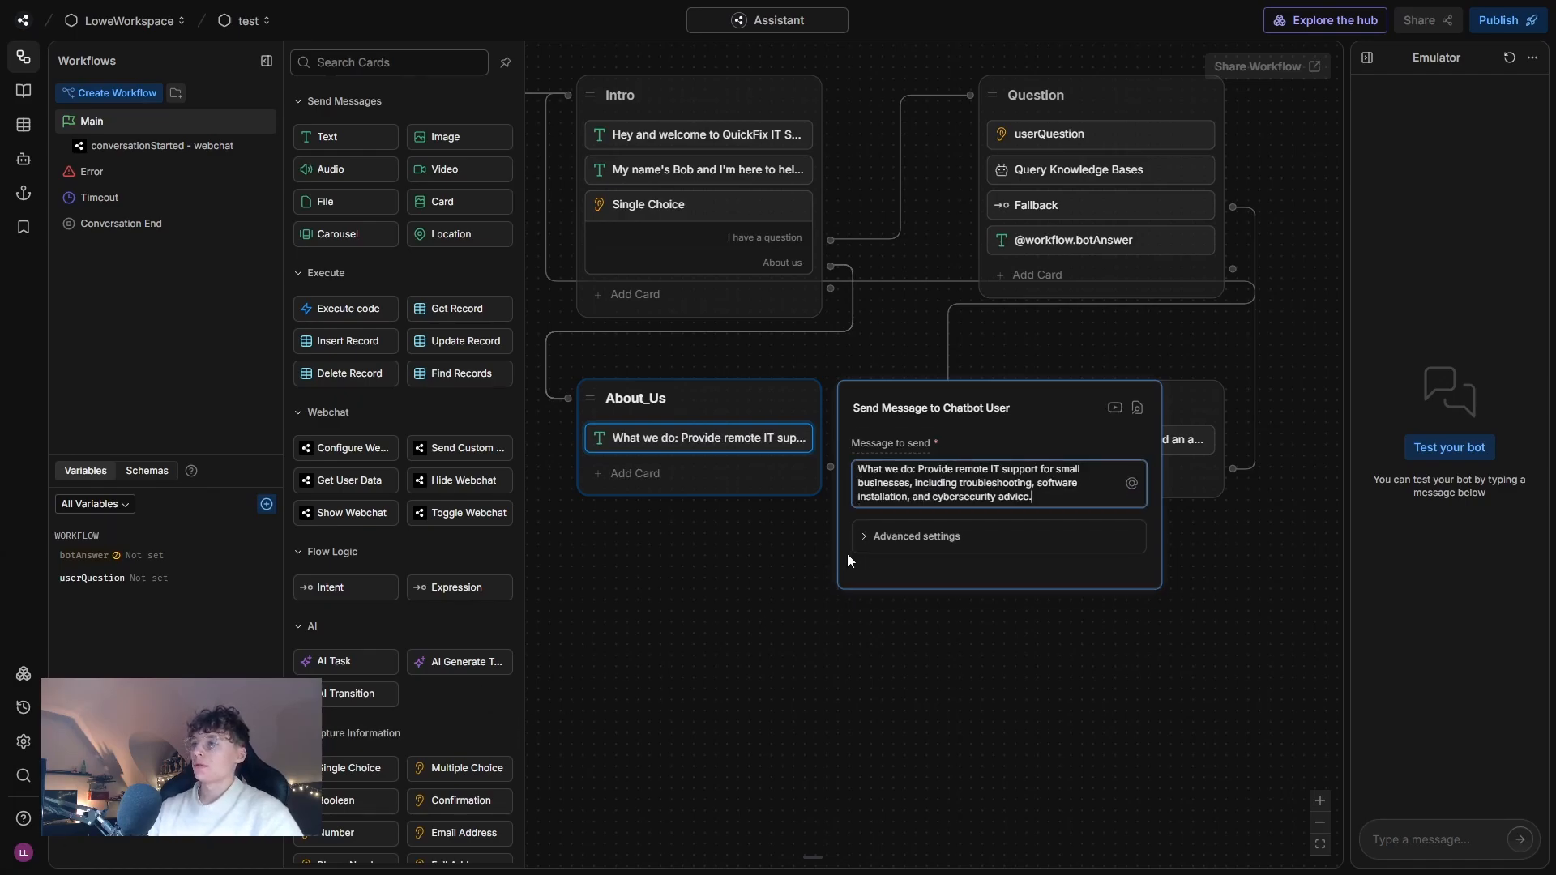
pyautogui.click(705, 608)
# Connect the About_Us node's output back to the Intro node.
pyautogui.moveTo(818, 477); pyautogui.dragTo(636, 205)
pyautogui.moveTo(1020, 636); pyautogui.dragTo(862, 649)
pyautogui.scroll(-2, 788, 671)
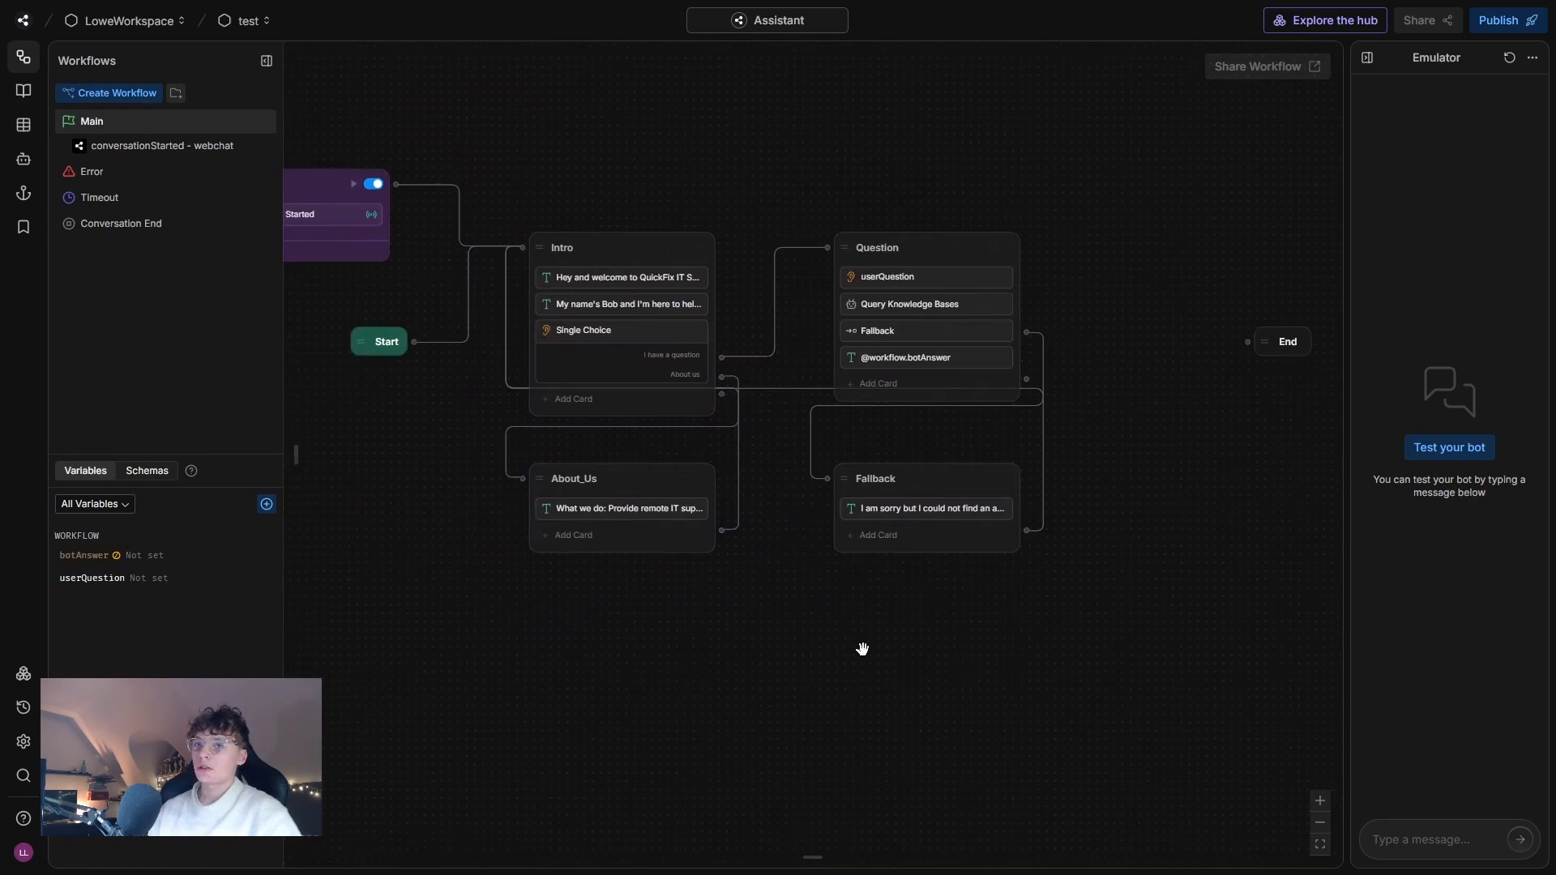
# Test the bot in the emulator with the message "Hey" and examine the log entries under its reply.
pyautogui.click(1421, 832)
pyautogui.write('Hey')
pyautogui.press('Return')
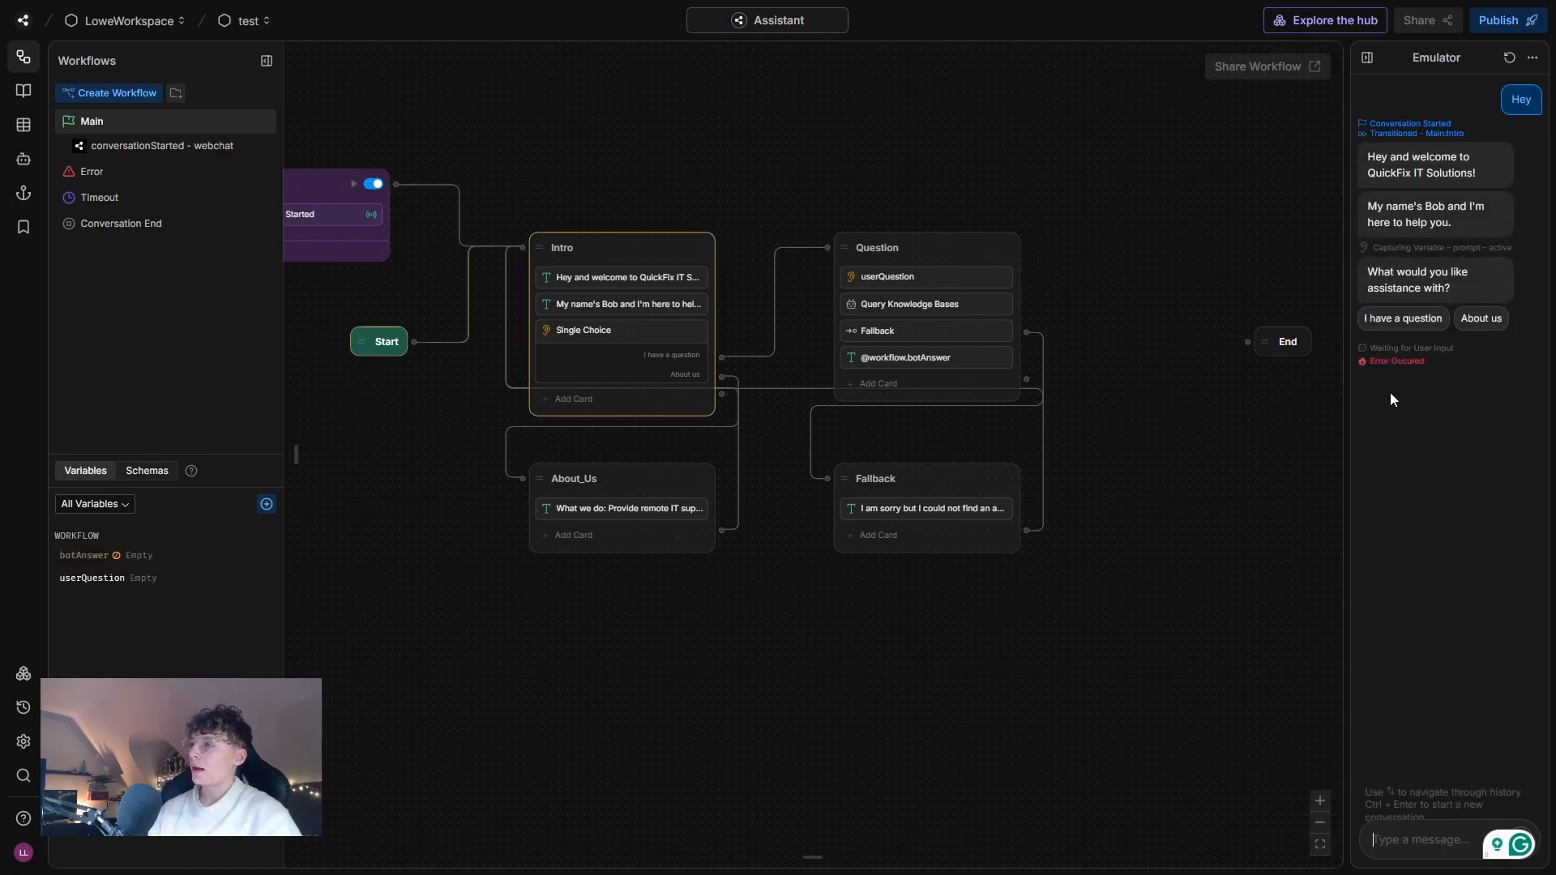
pyautogui.moveTo(1430, 363); pyautogui.dragTo(1367, 369)
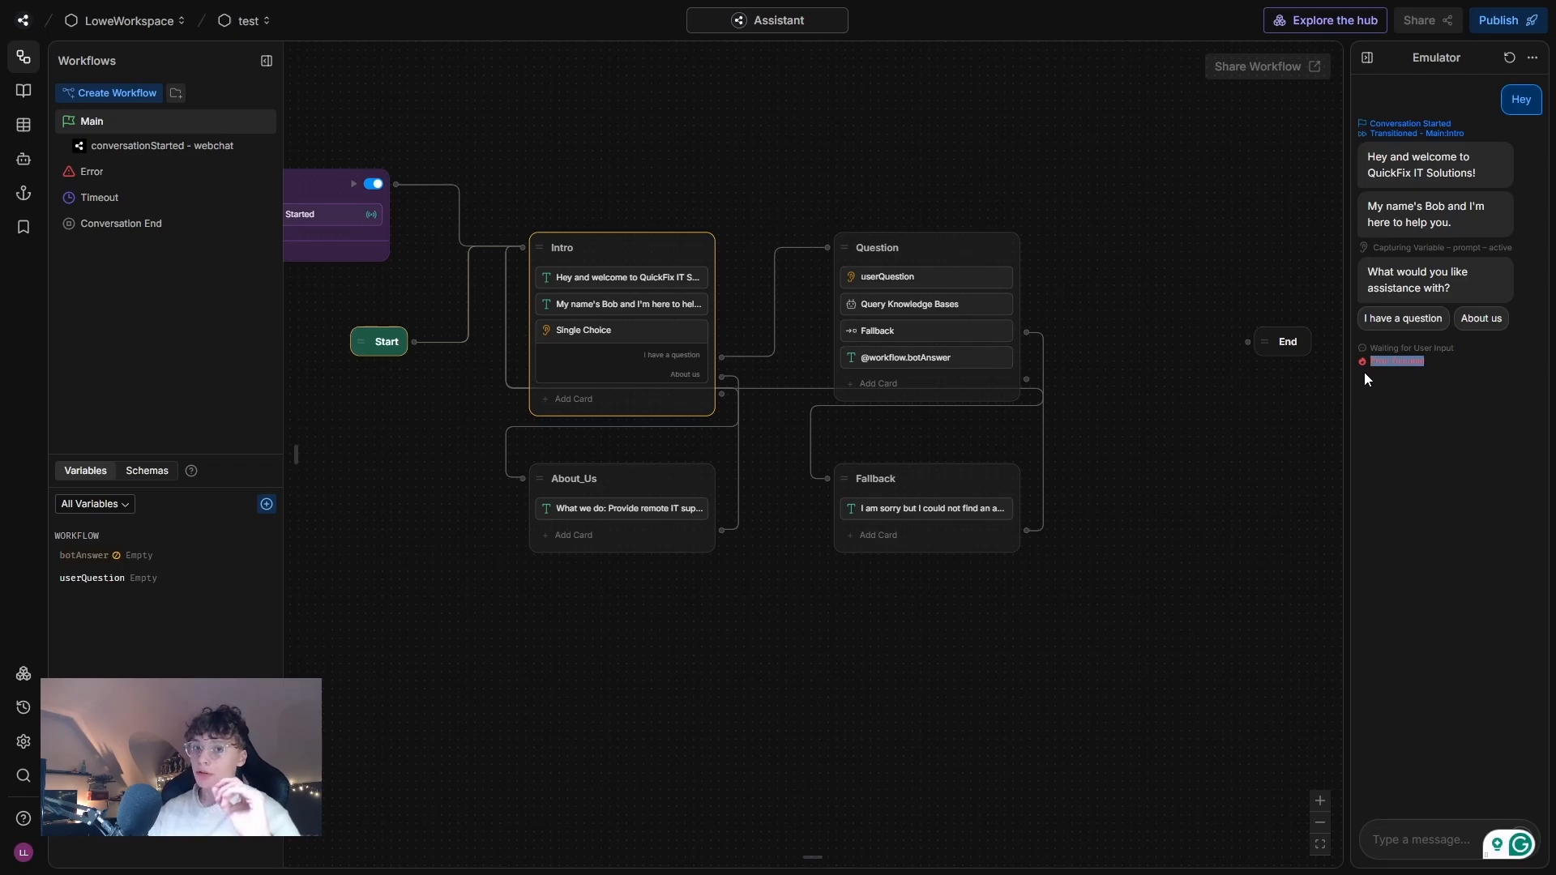
# Search the Botpress Hub for "open ai", view the OpenAI integration's details and close the hub.
pyautogui.click(1361, 22)
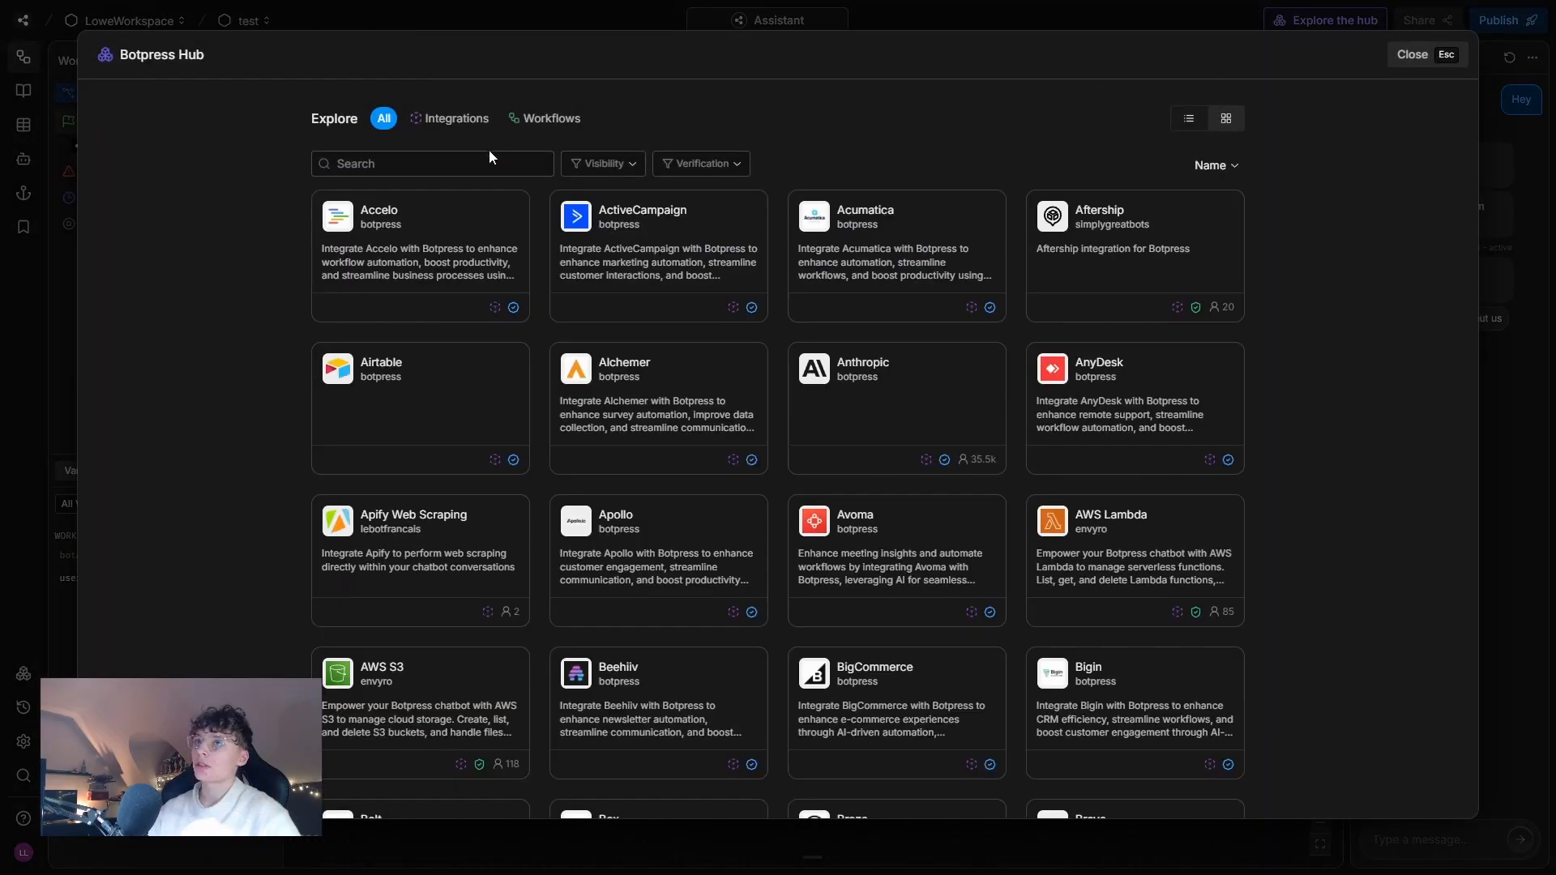
pyautogui.click(492, 161)
pyautogui.write('open ai')
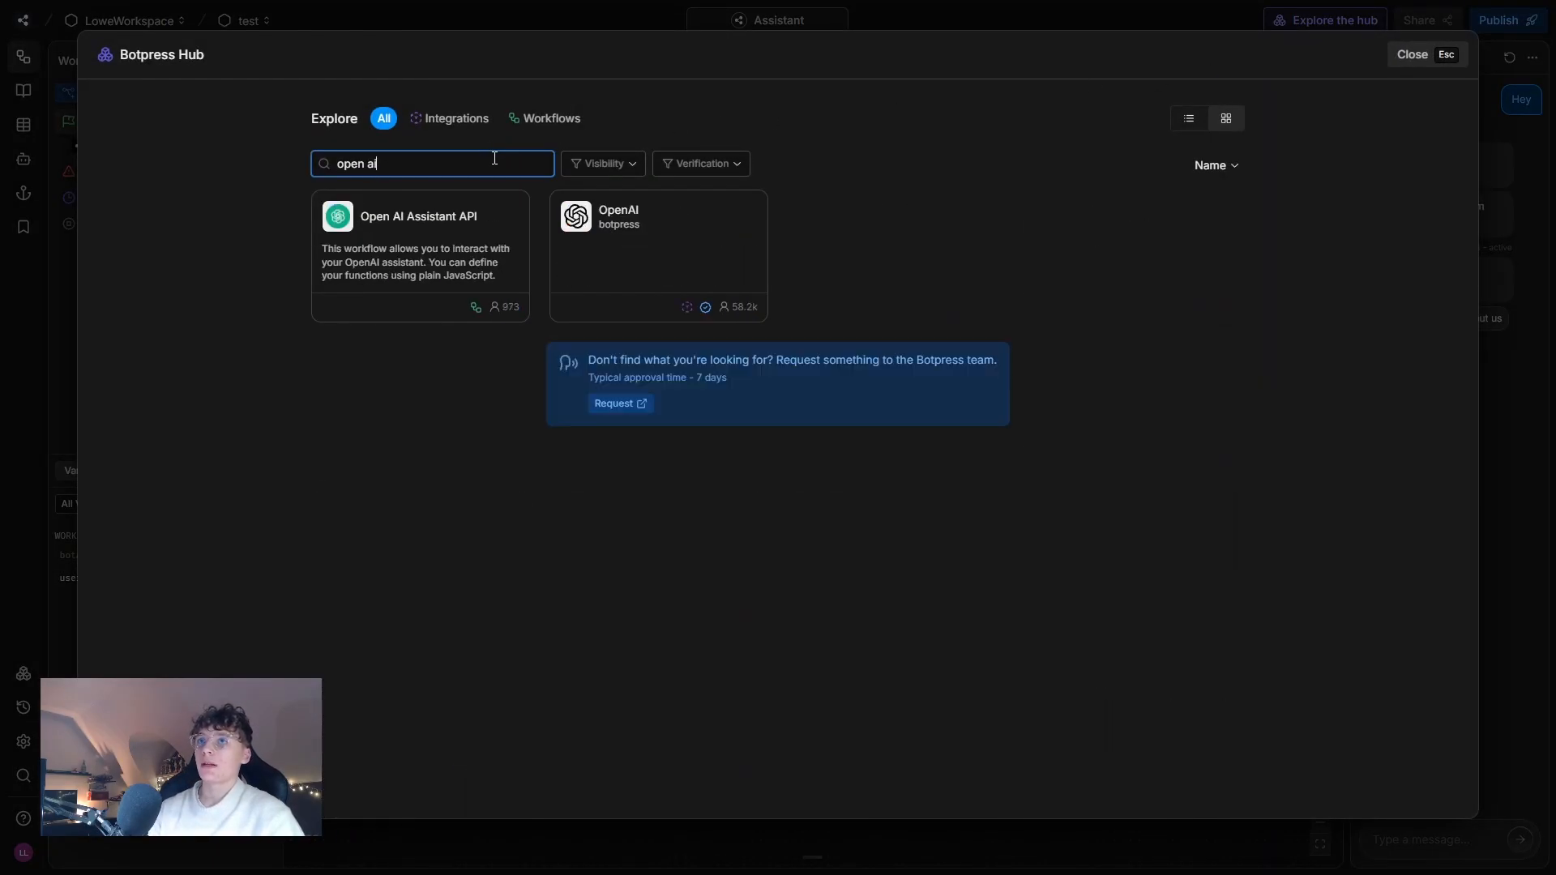
pyautogui.click(635, 237)
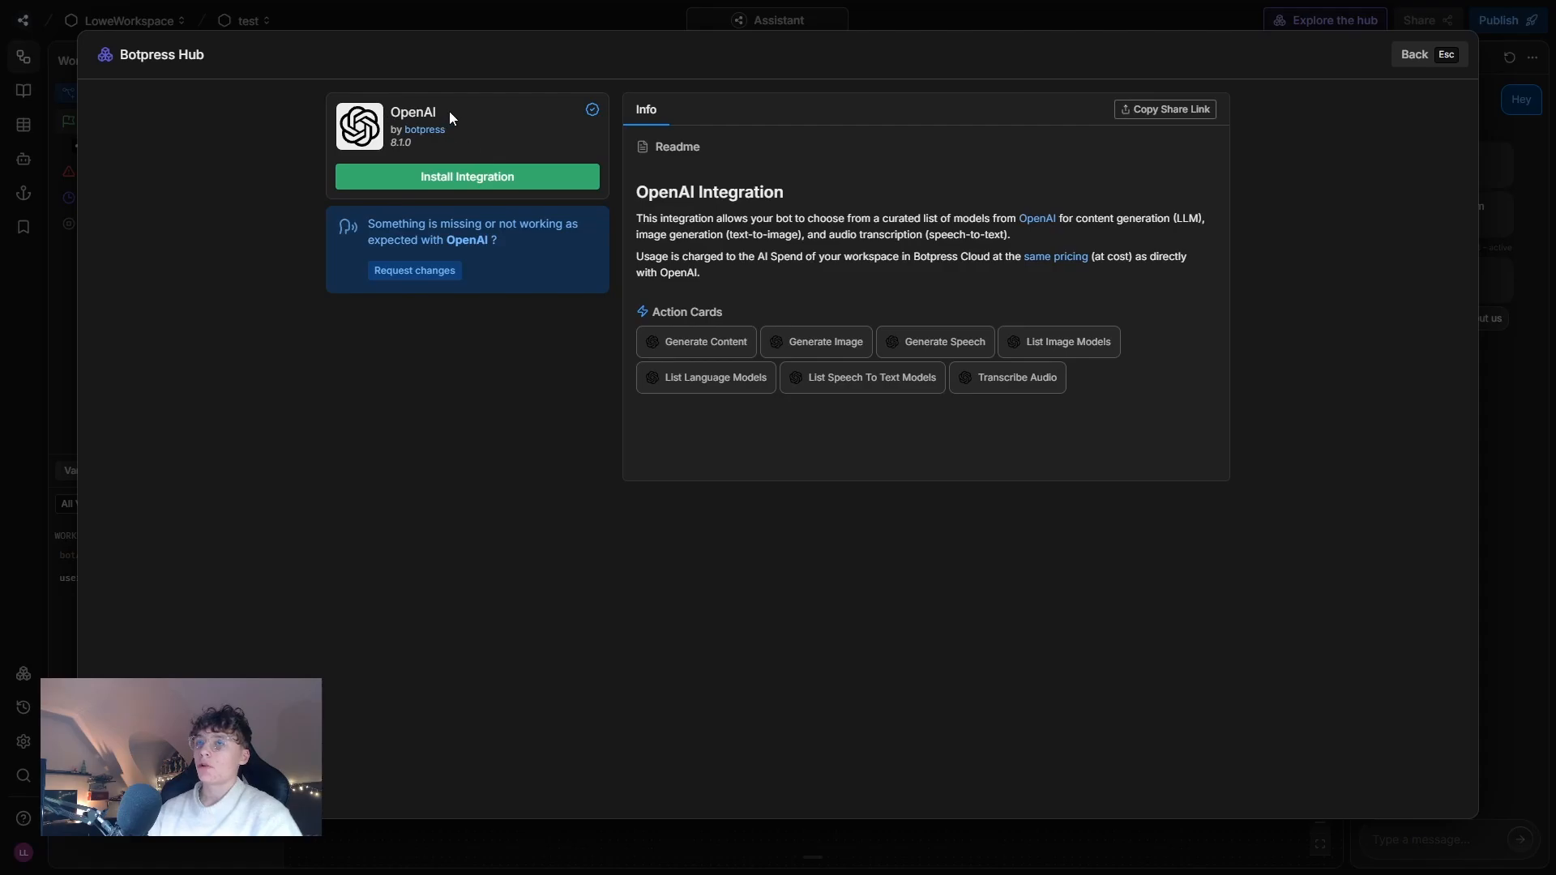
pyautogui.click(1428, 60)
pyautogui.click(1443, 55)
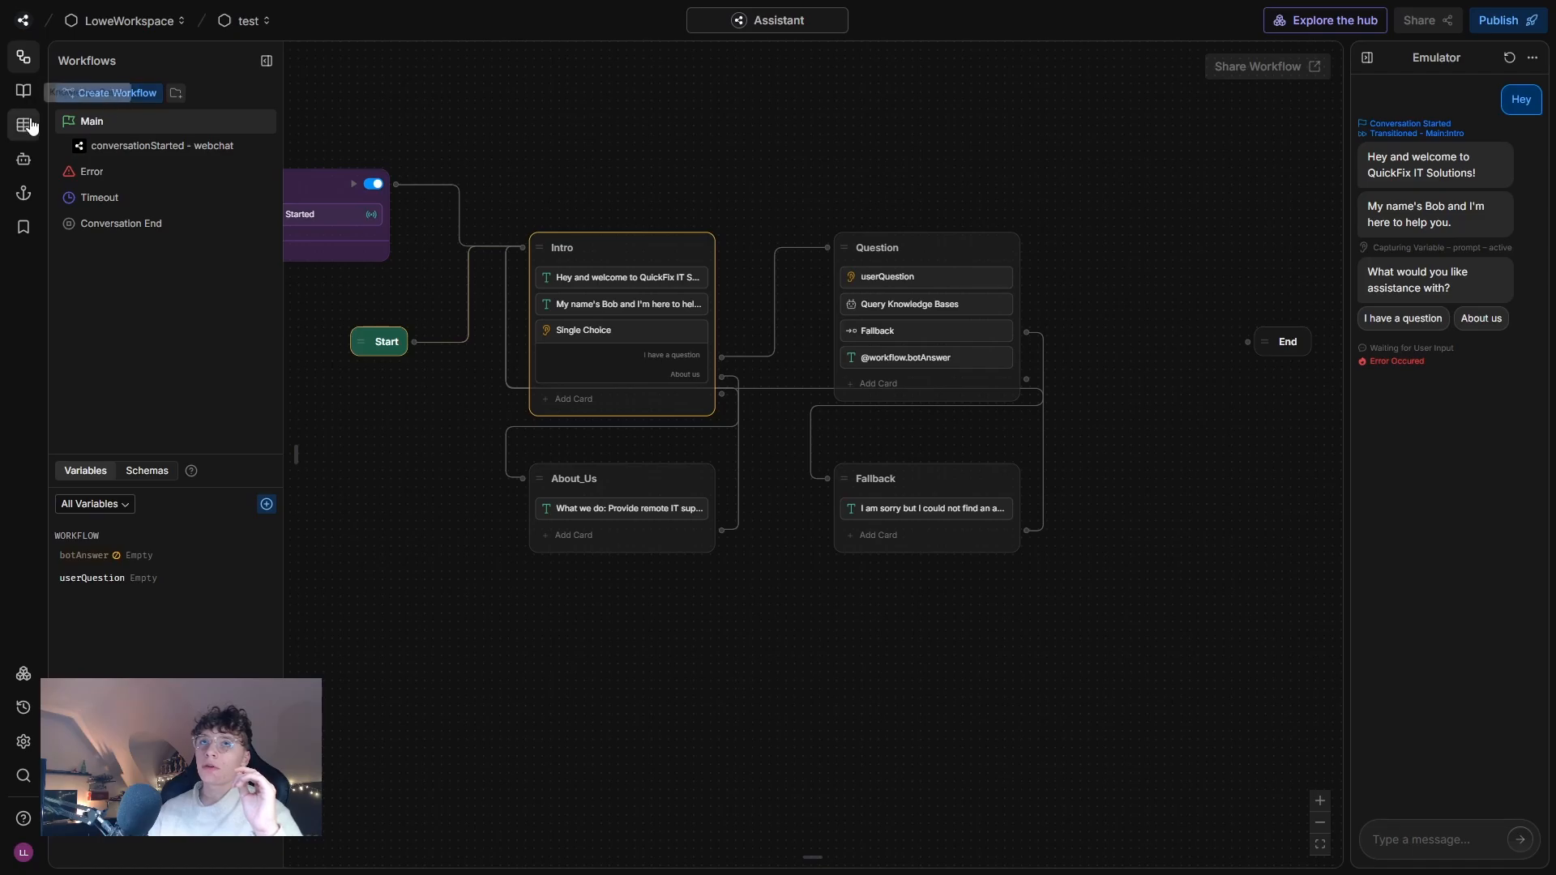
# Disable the Summary Agent and close its configuration.
pyautogui.click(25, 161)
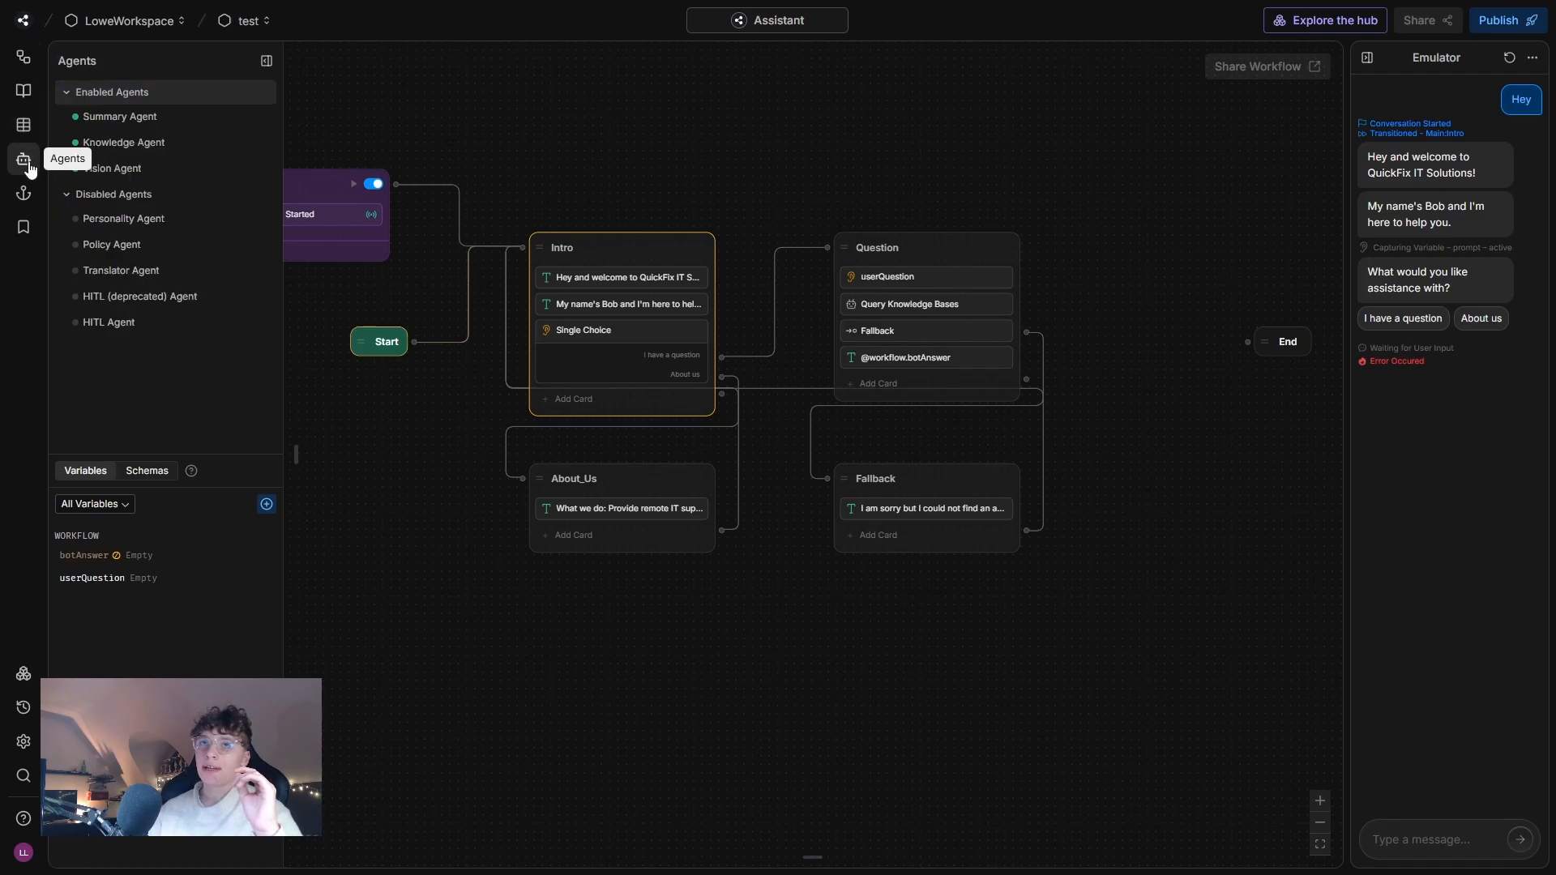
pyautogui.click(123, 116)
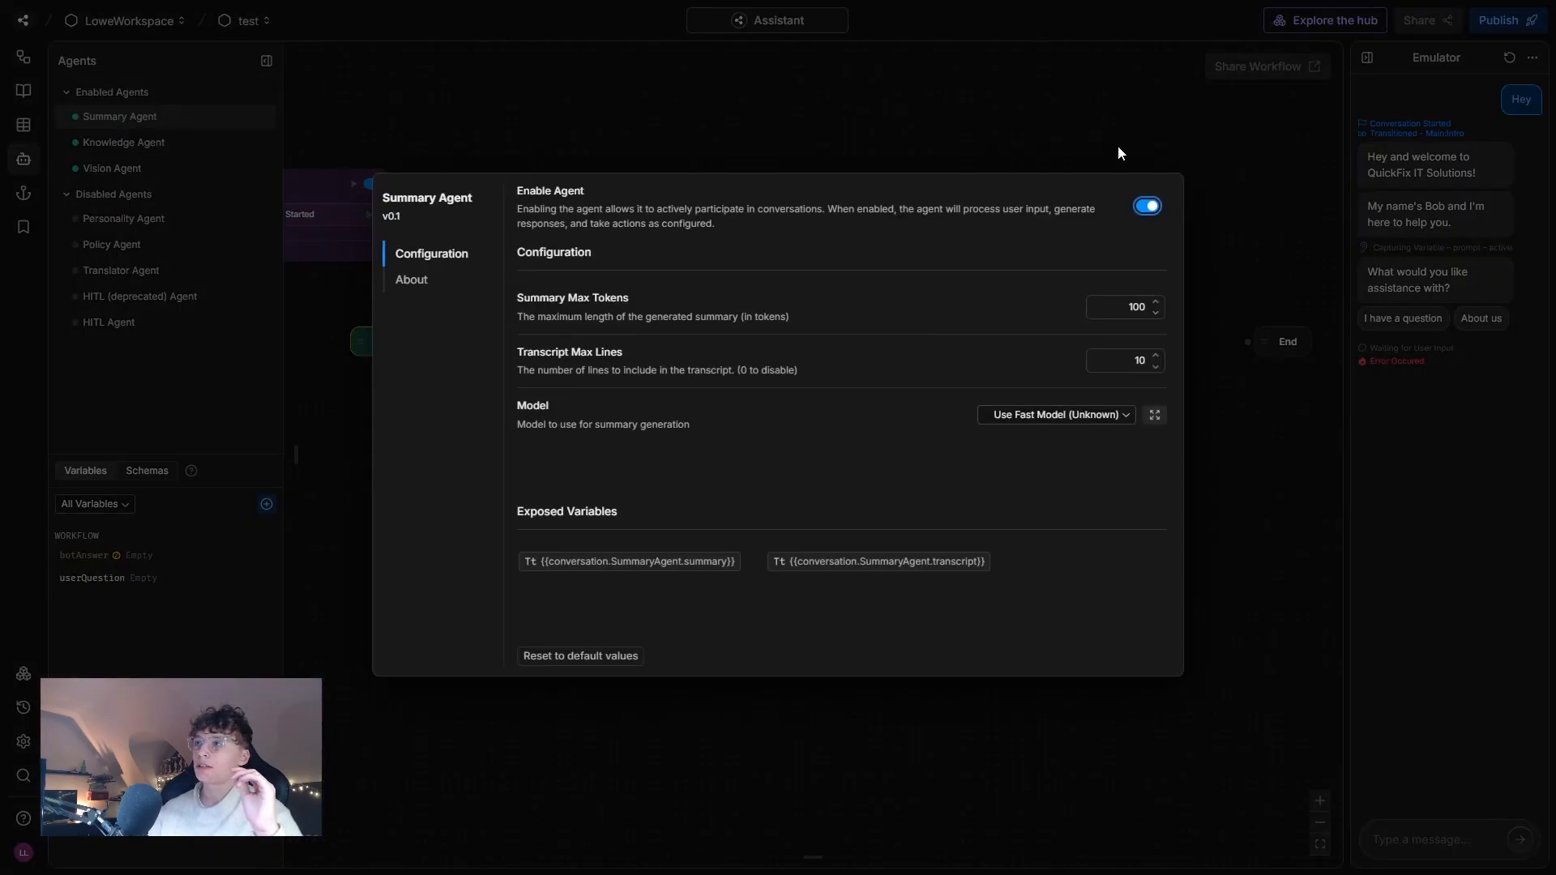
pyautogui.click(1153, 208)
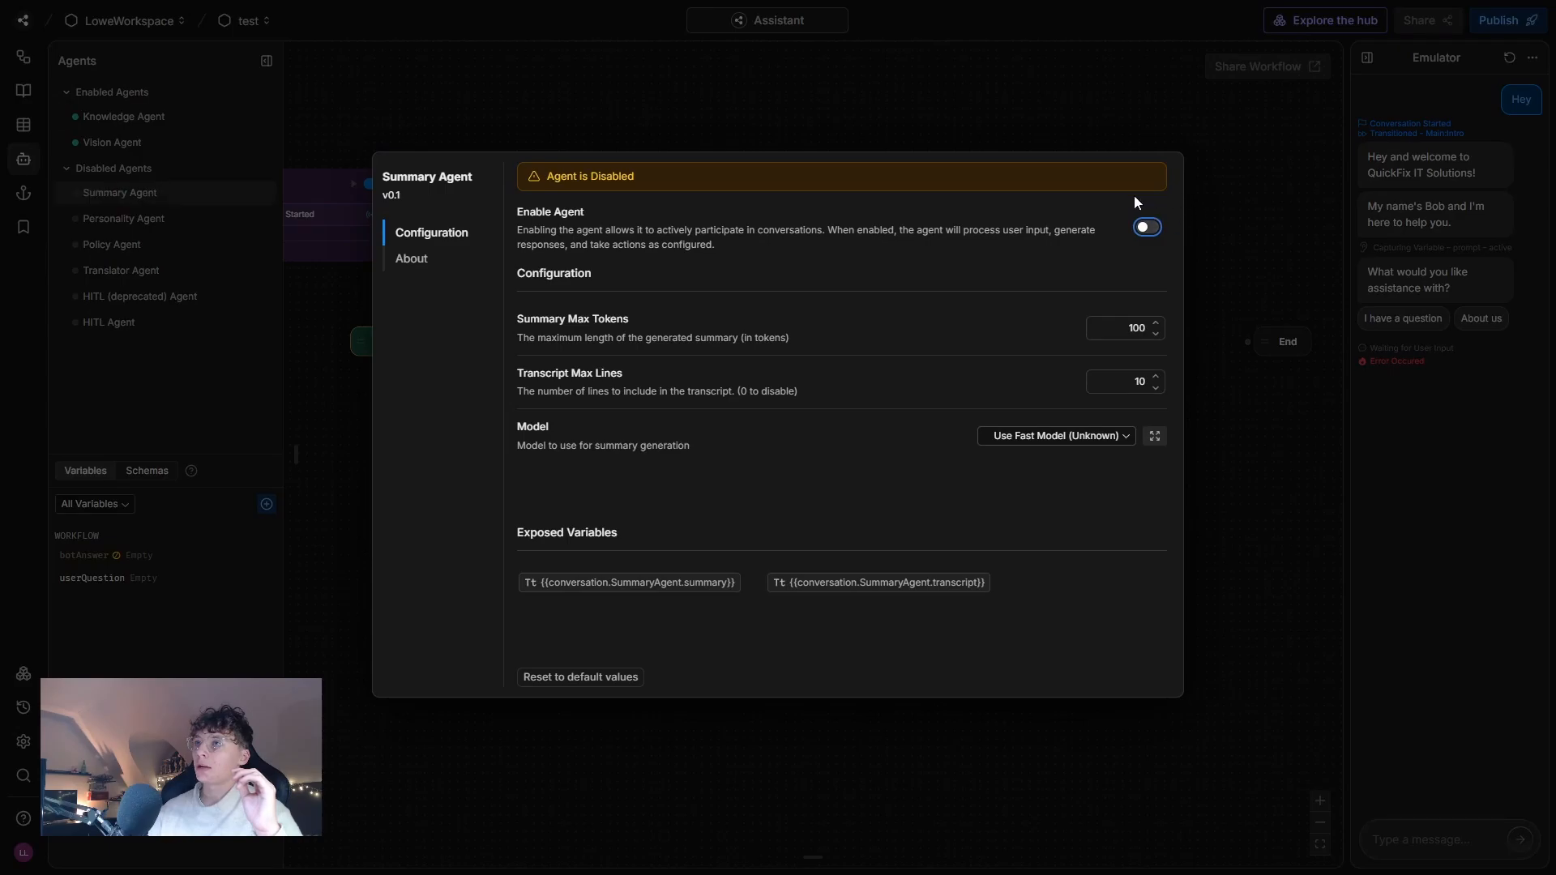
pyautogui.click(1271, 208)
# Restart the emulator conversation, send "Hey" and test the "About us" choice.
pyautogui.click(1508, 58)
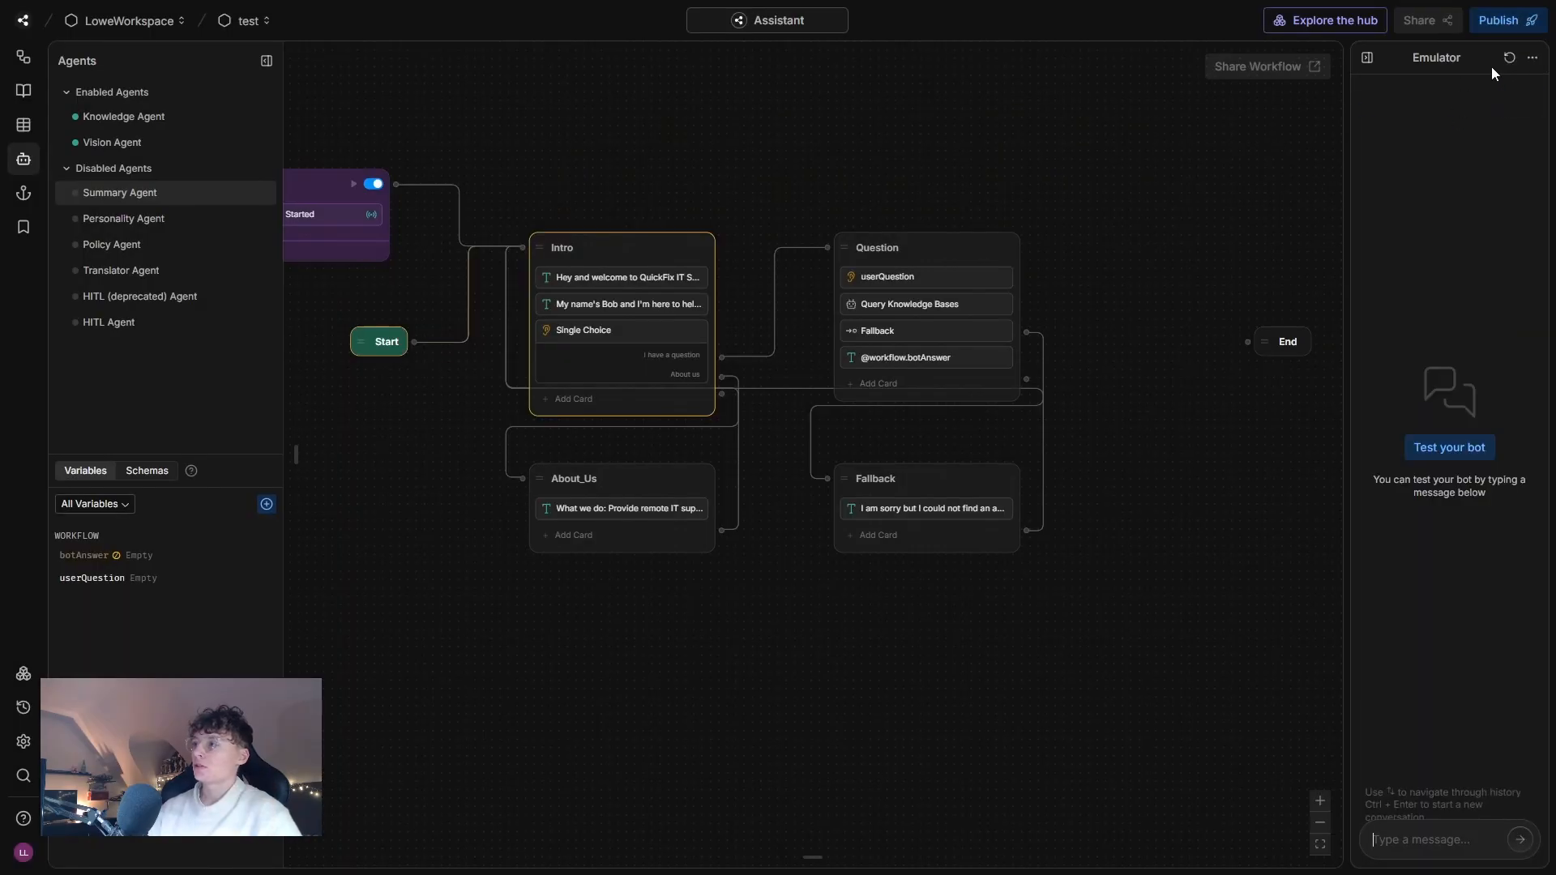
pyautogui.write('Hey')
pyautogui.press('Return')
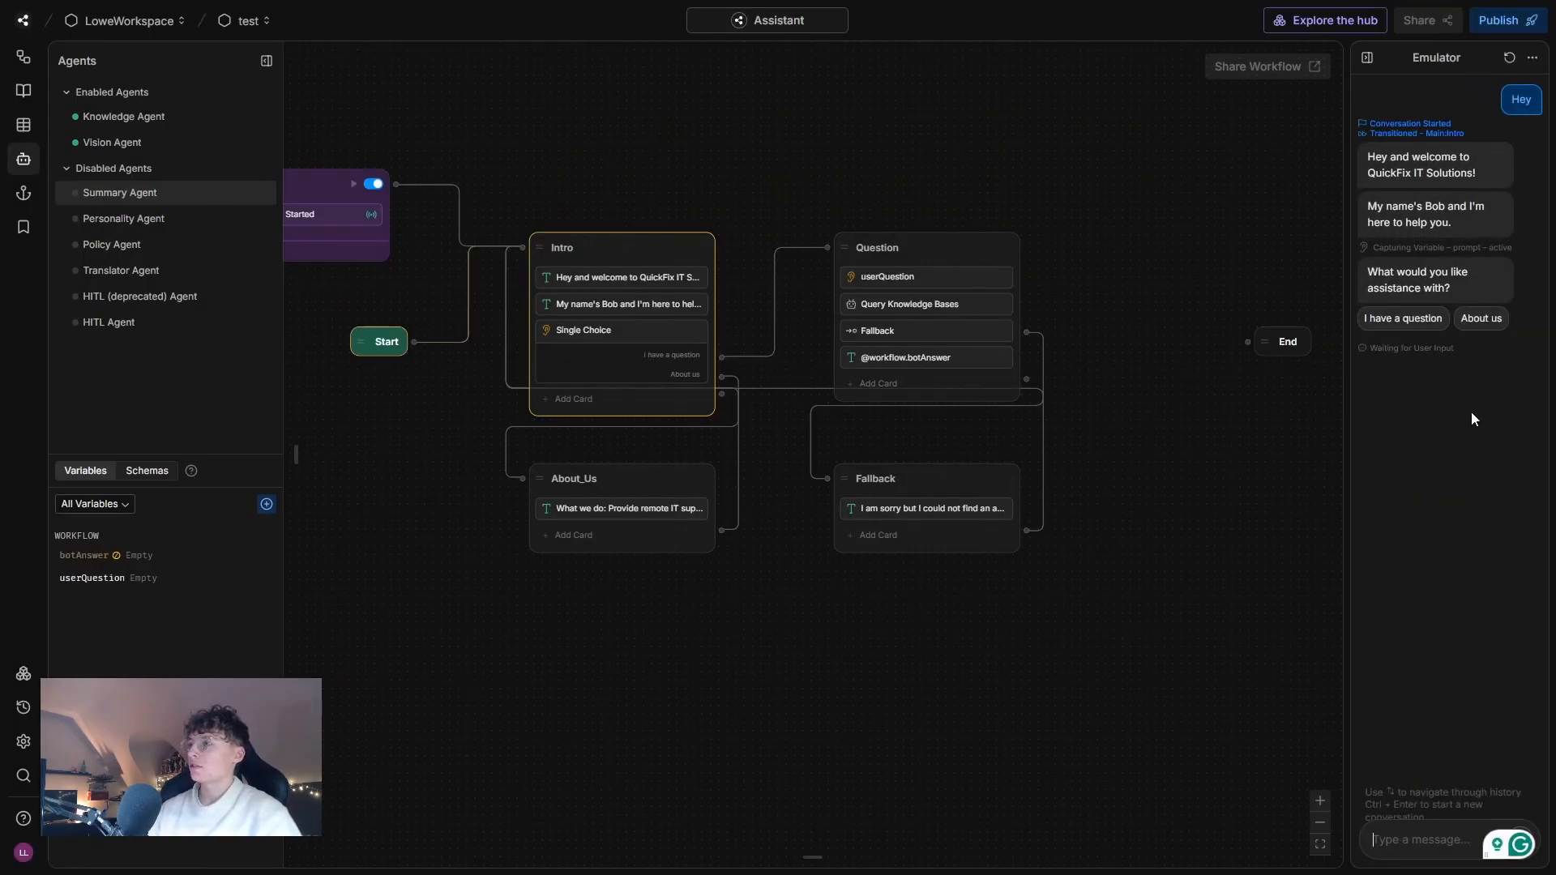
pyautogui.click(1480, 329)
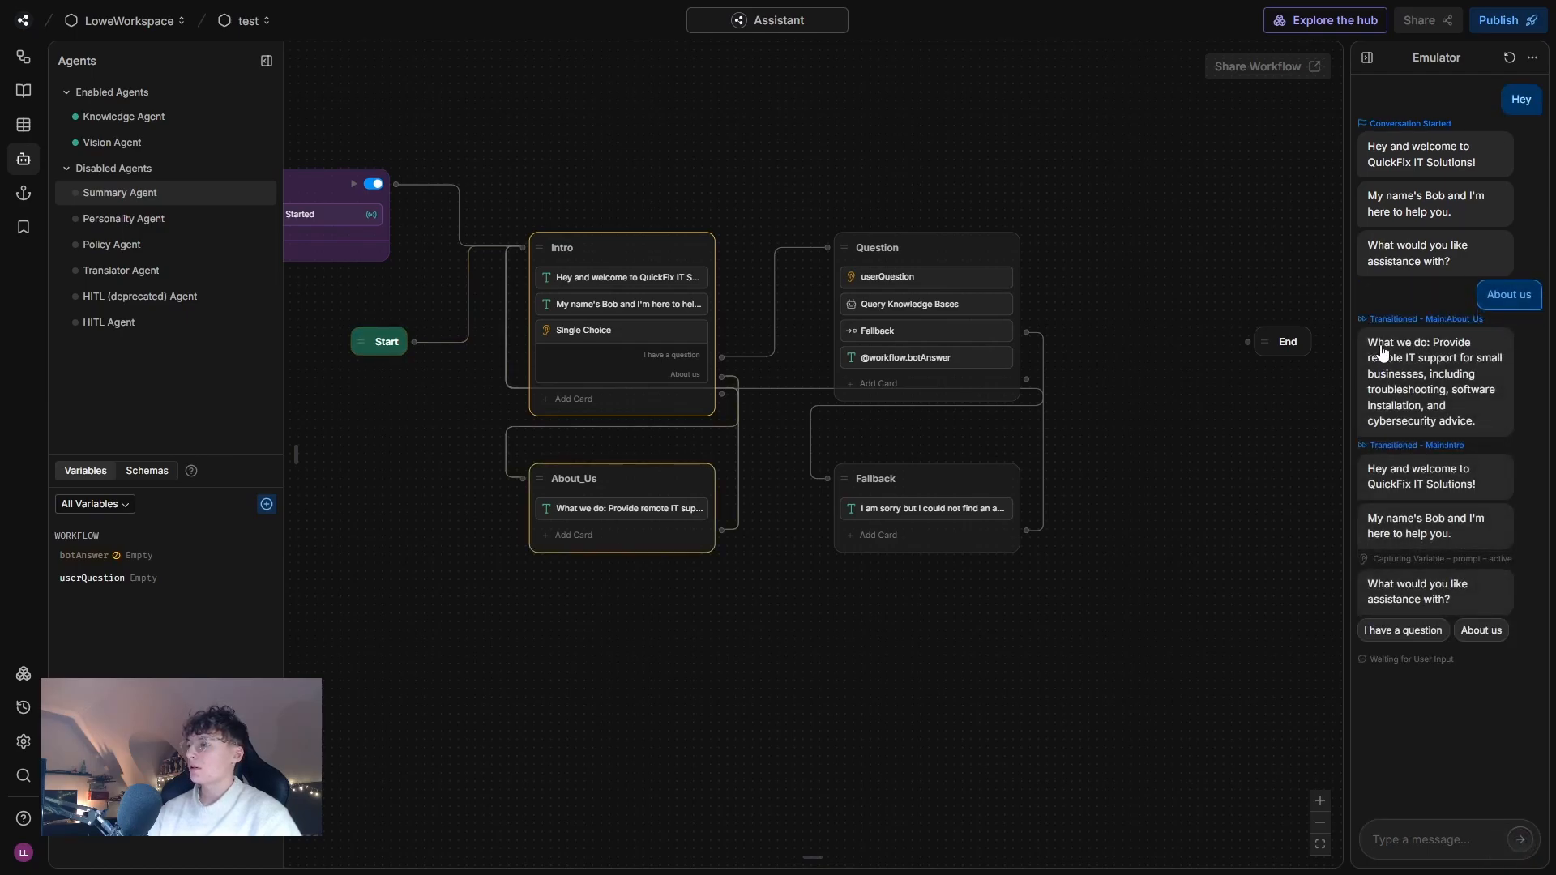
pyautogui.moveTo(1383, 353); pyautogui.dragTo(1485, 416)
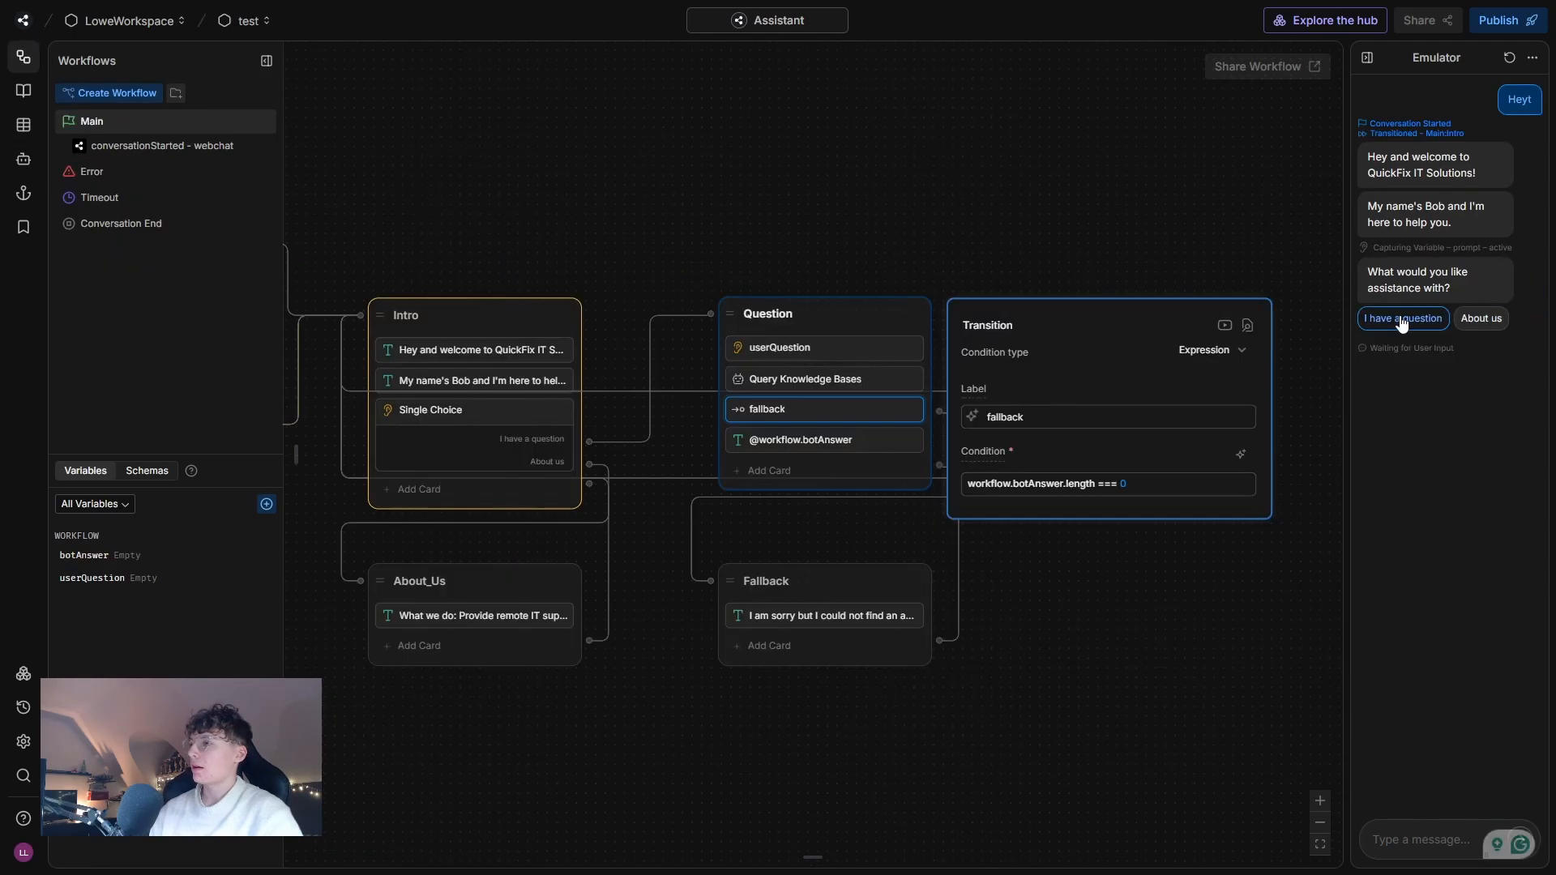
# Test the fallback by choosing "I have a question" and sending the nonsense text "asådklapsdjkasd".
pyautogui.click(1402, 323)
pyautogui.click(1408, 850)
pyautogui.write('asådklapsdjkasd')
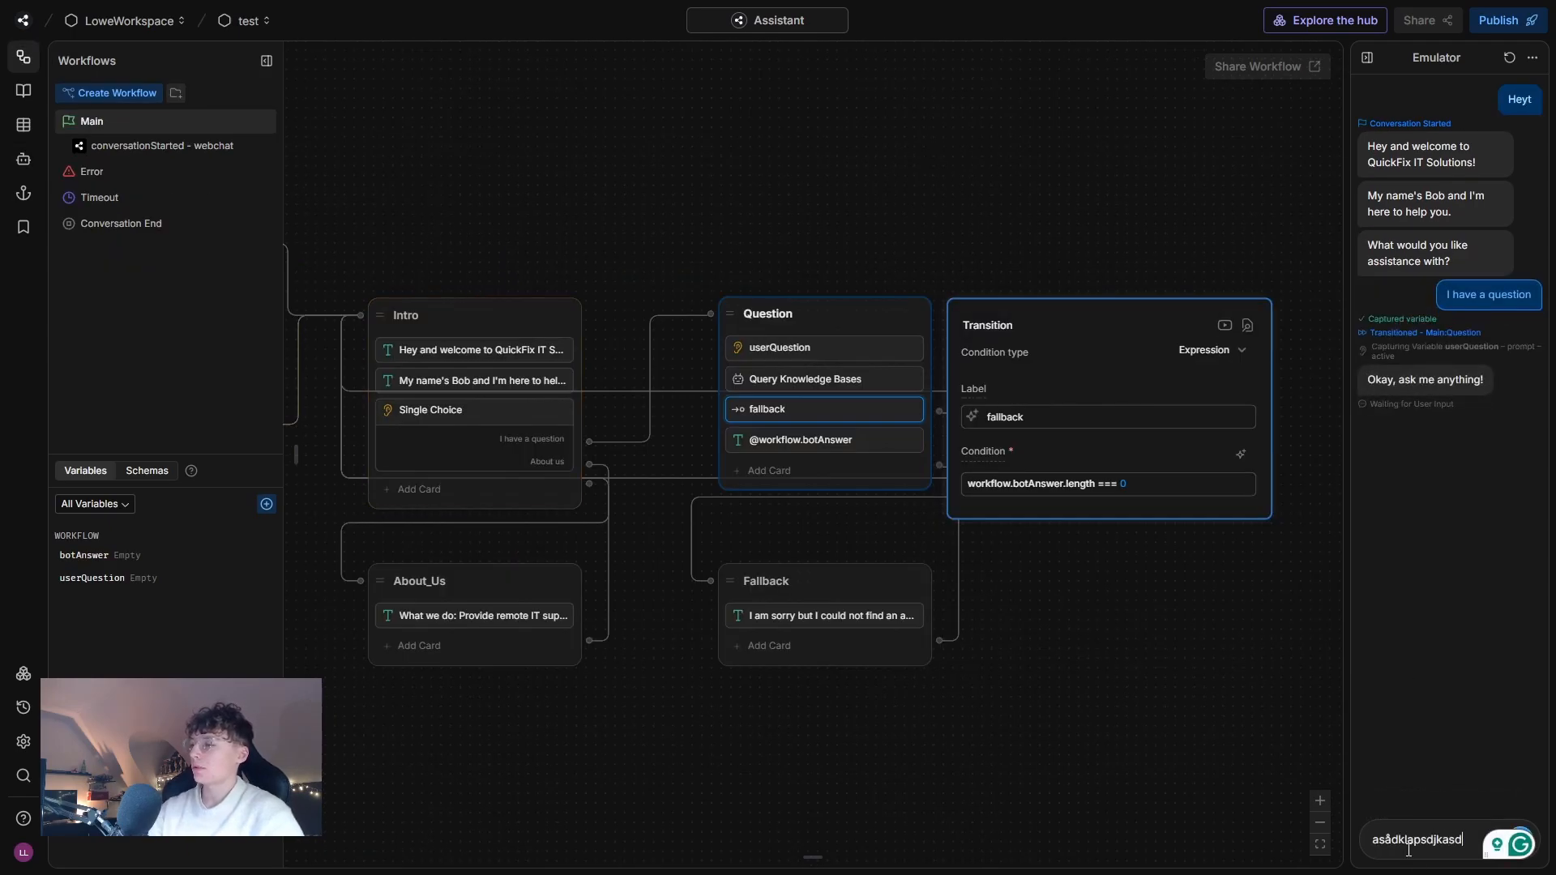
pyautogui.press('Return')
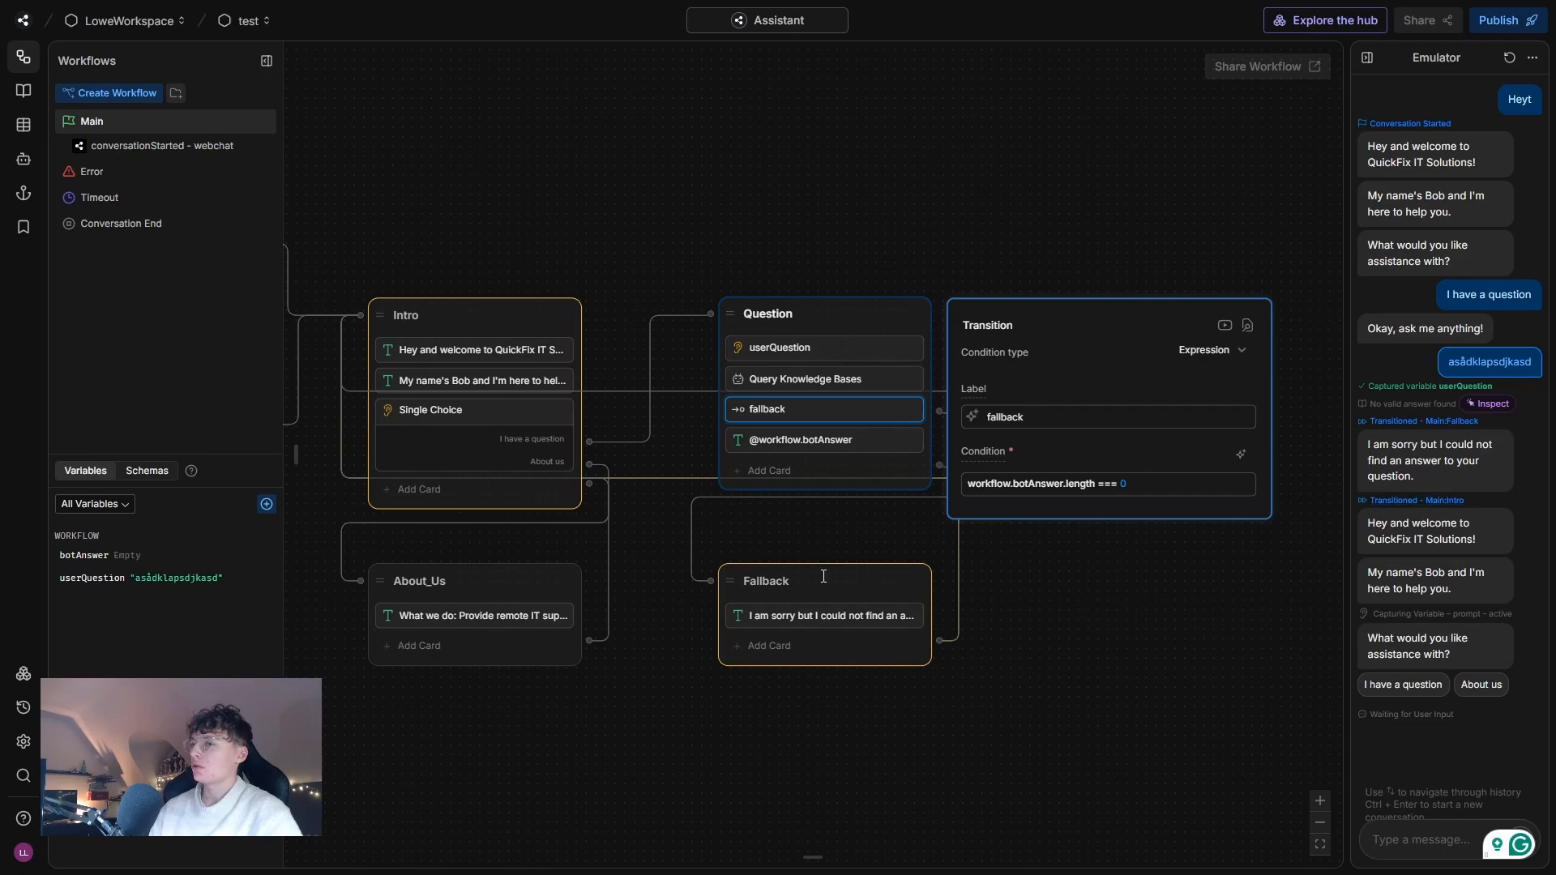
# Test the knowledge base by choosing "I have a question" again and asking "How can I contact you?", and close the Transition settings.
pyautogui.click(1402, 685)
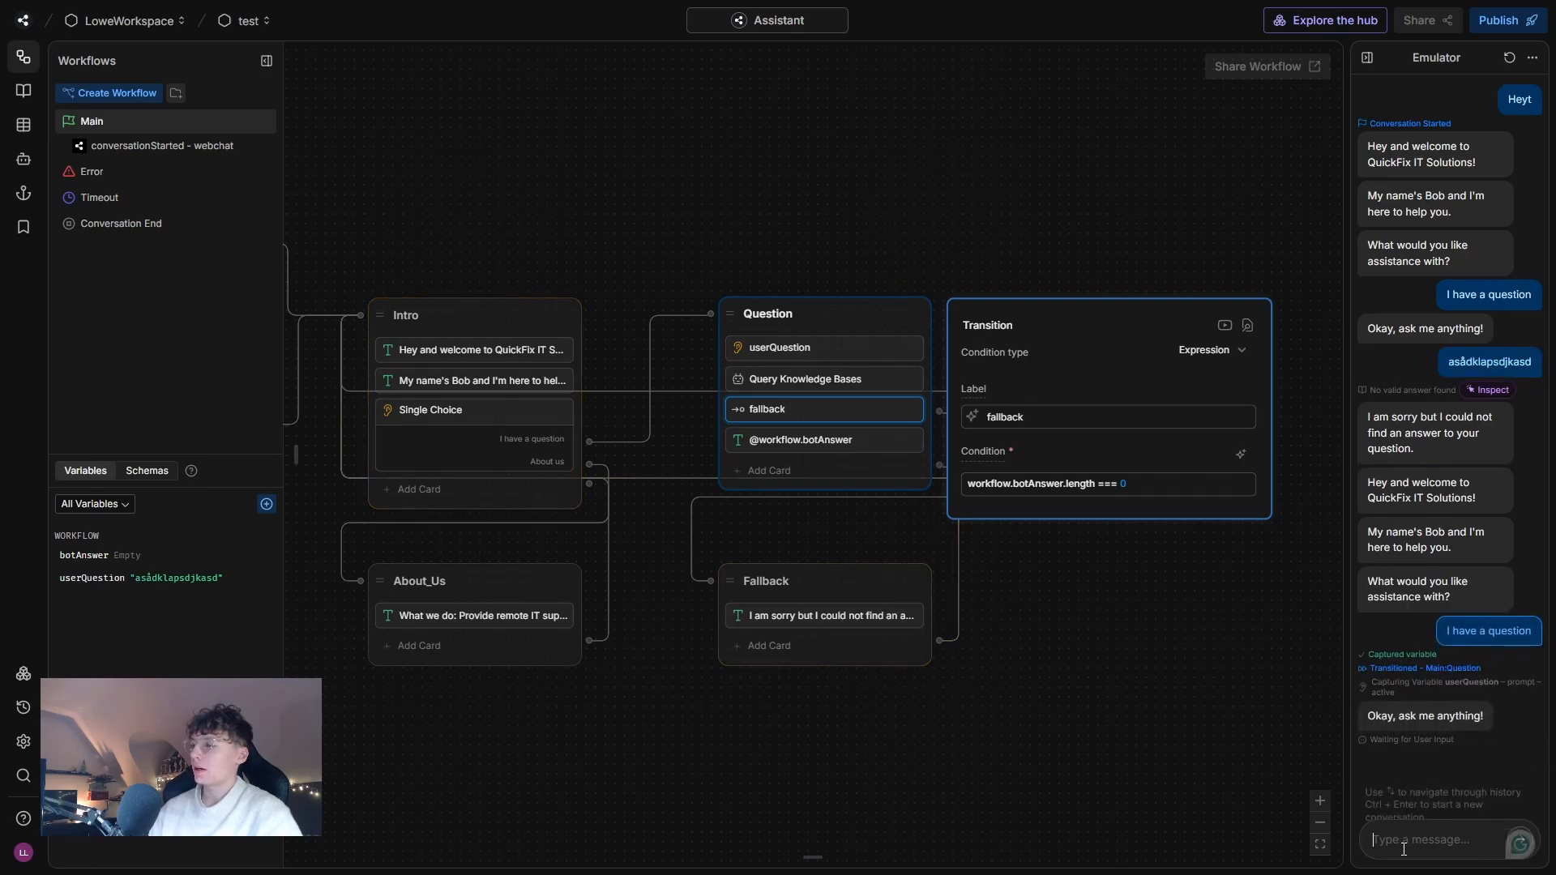
pyautogui.write('How can')
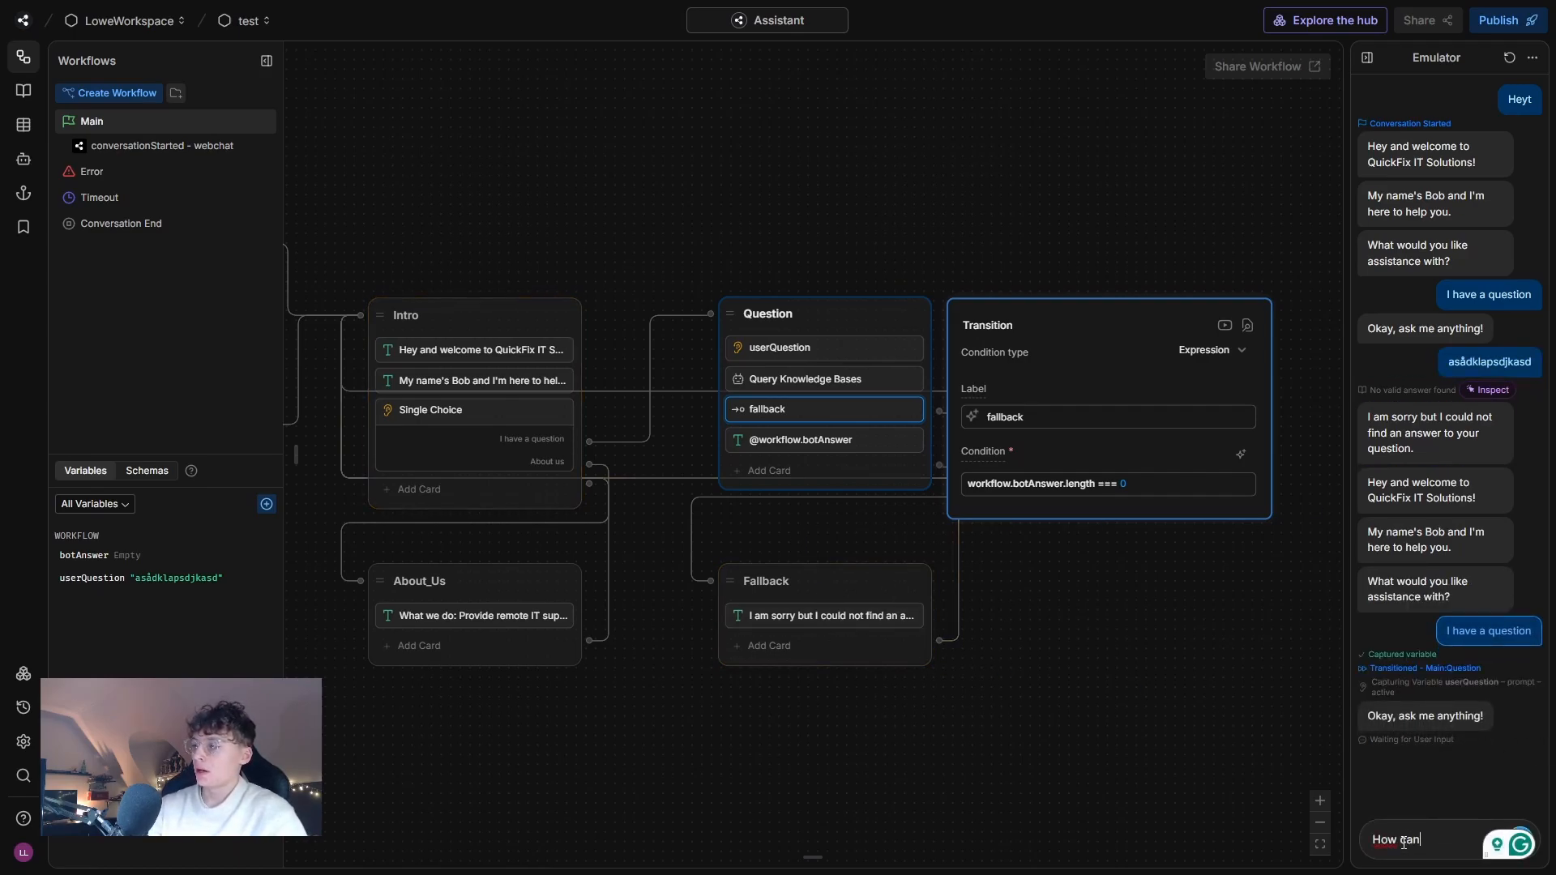
pyautogui.write(' I contact you?')
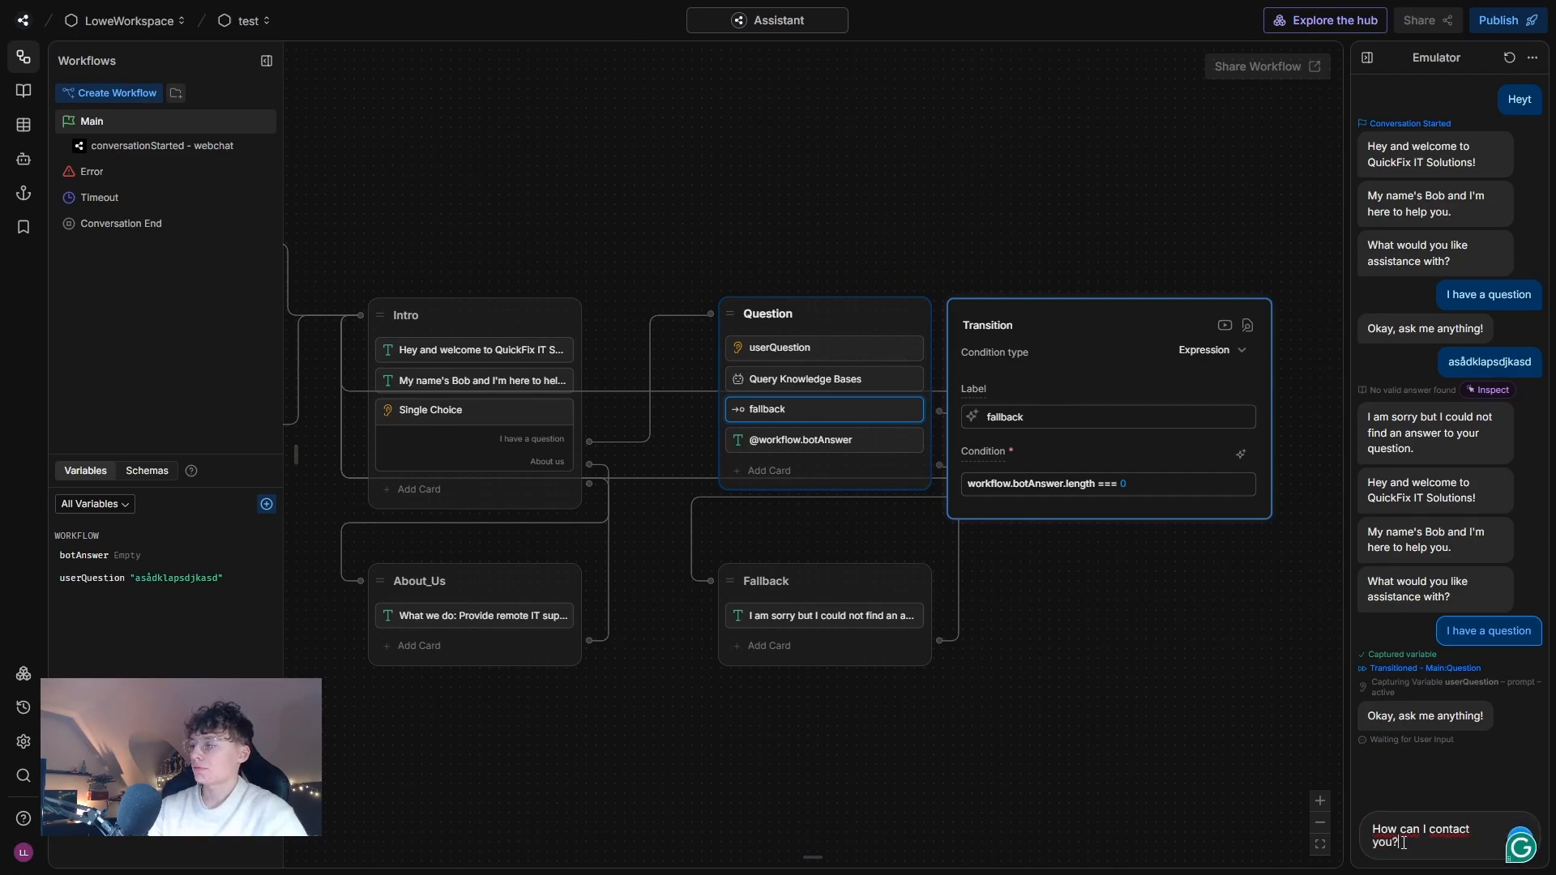
pyautogui.press('Return')
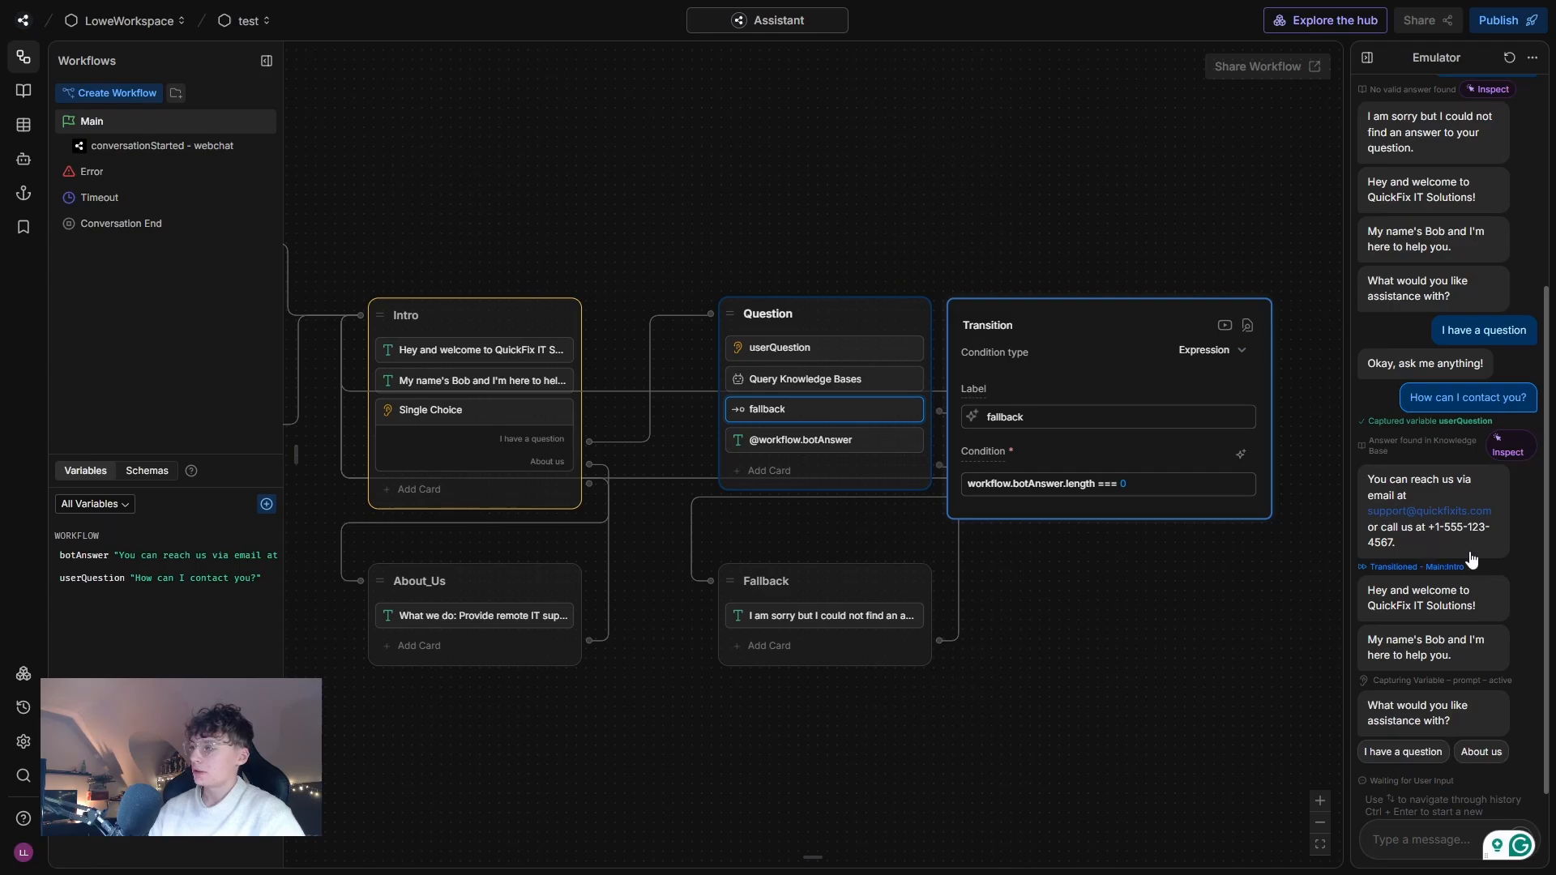
pyautogui.click(1180, 588)
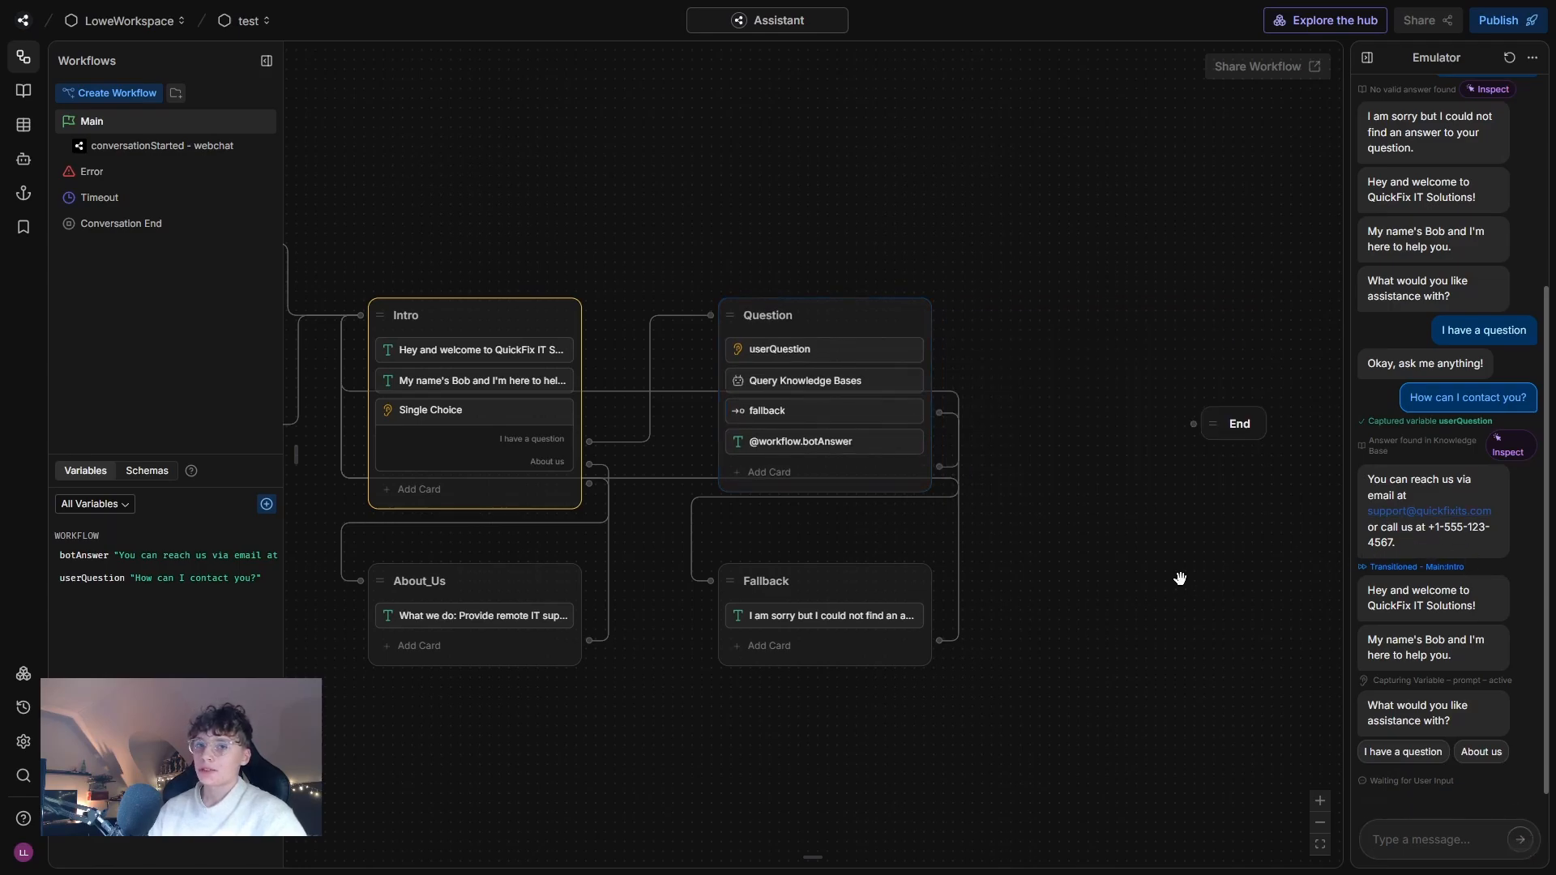